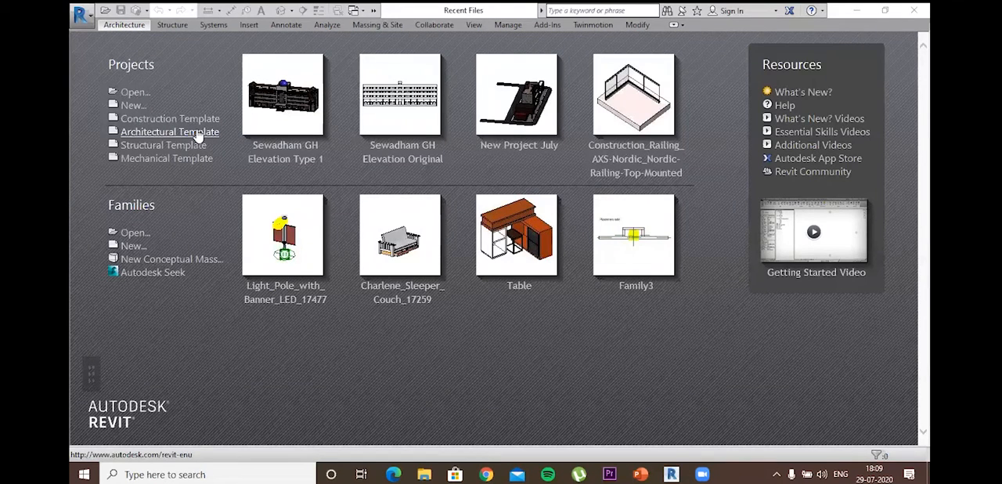
Step: Create a new project from the Architectural Template
{"action": "left_click", "coordinate": [134, 107]}
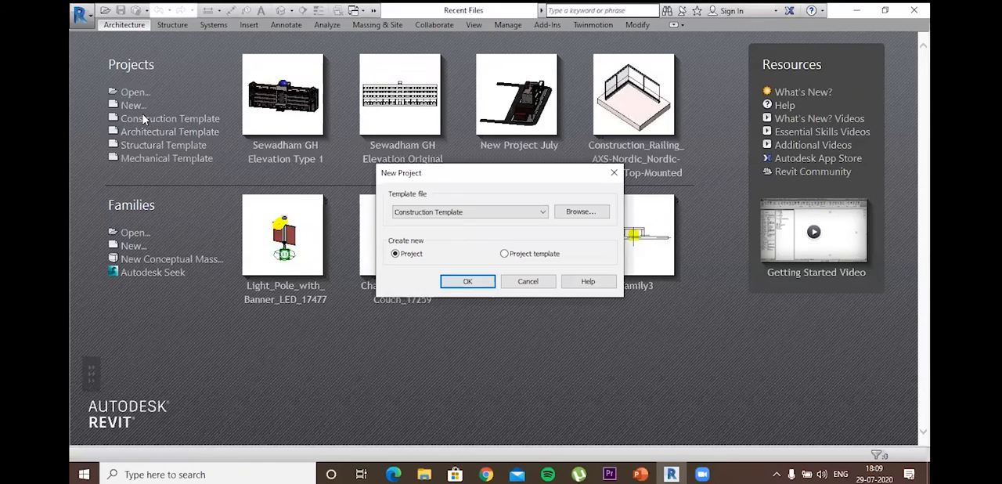
{"action": "left_click", "coordinate": [447, 213]}
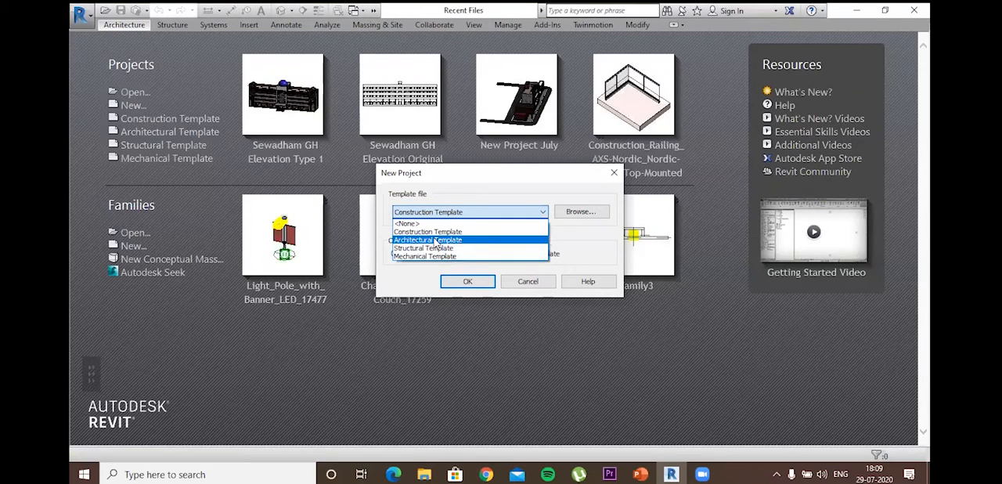
{"action": "left_click", "coordinate": [435, 241]}
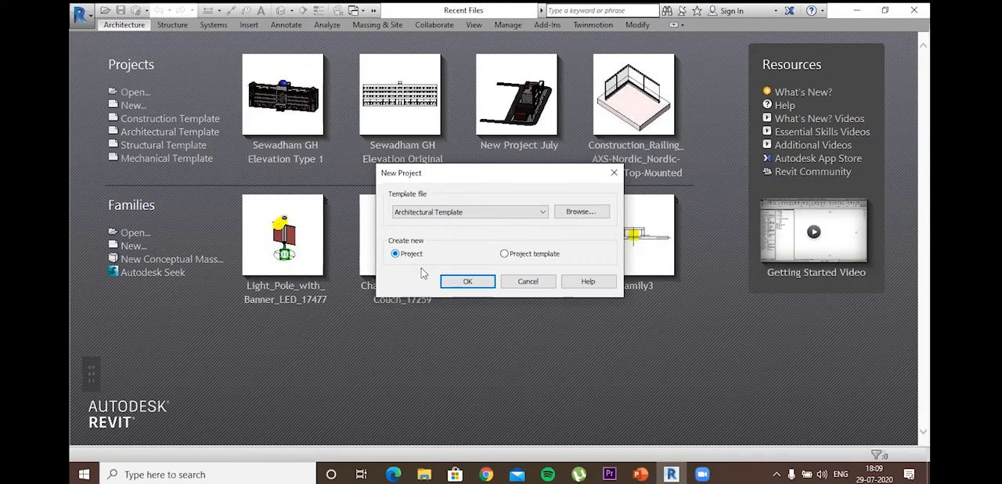
{"action": "left_click", "coordinate": [467, 284]}
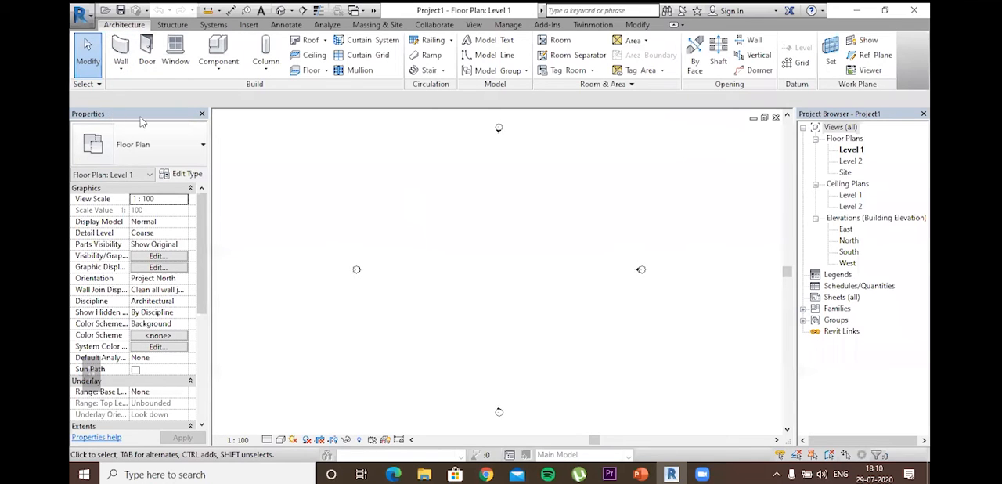
Step: Look through the view properties of the Level 1 floor plan
{"action": "left_click_drag", "start_coordinate": [268, 112], "coordinate": [261, 144]}
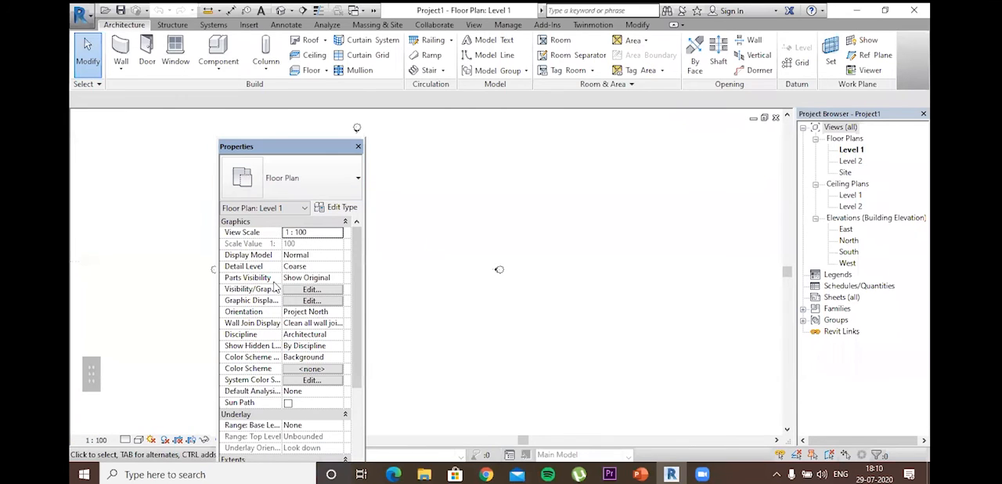
{"action": "scroll", "coordinate": [274, 288], "scroll_direction": "down", "scroll_amount": 5}
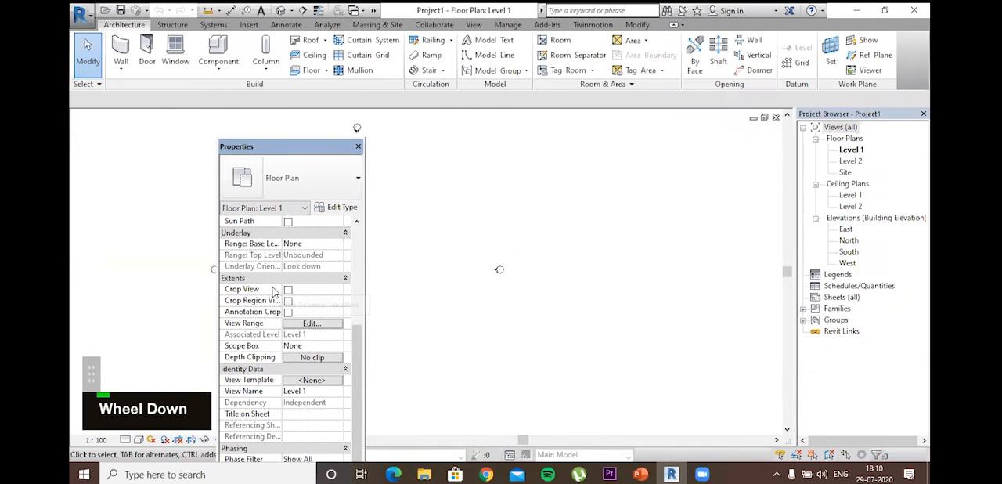
{"action": "scroll", "coordinate": [133, 131], "scroll_direction": "up", "scroll_amount": 5}
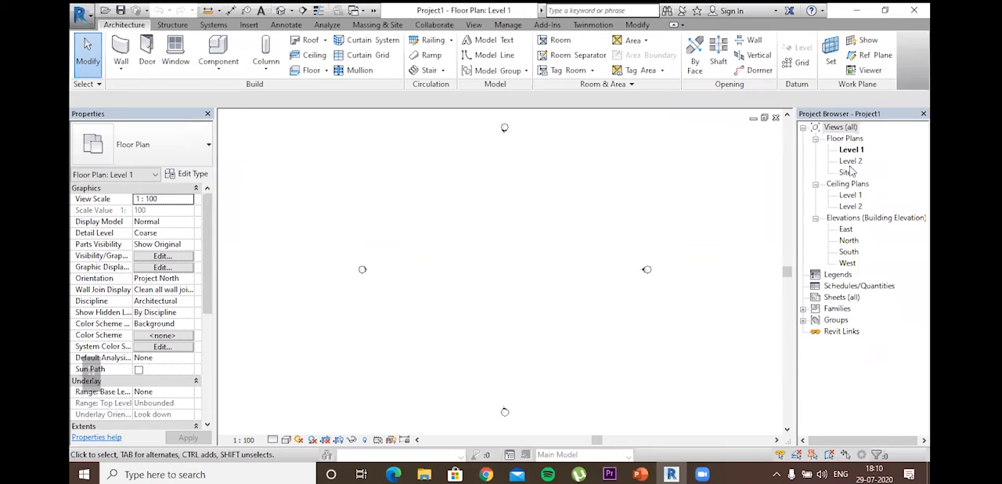
Step: Collapse the Ceiling Plans and Elevations groups in the project browser
{"action": "left_click", "coordinate": [847, 172]}
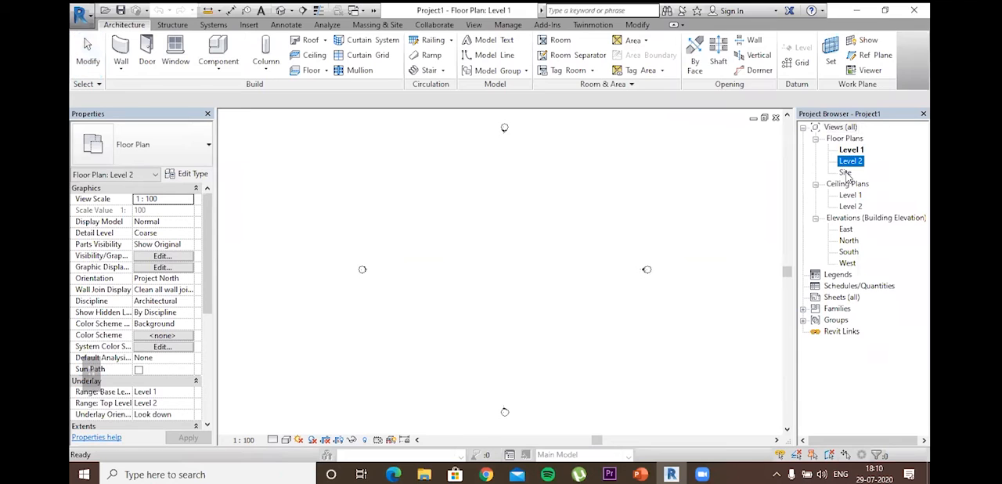
{"action": "left_click", "coordinate": [815, 184]}
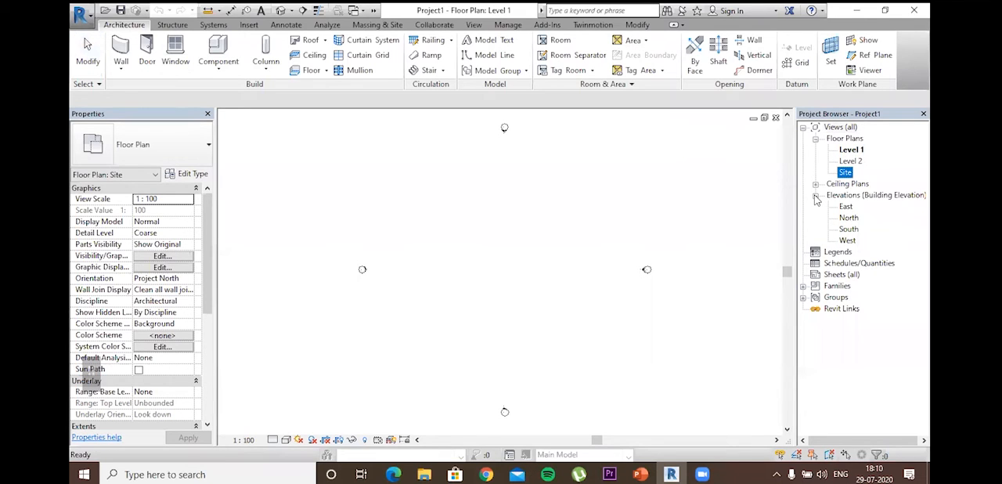
{"action": "left_click", "coordinate": [815, 196]}
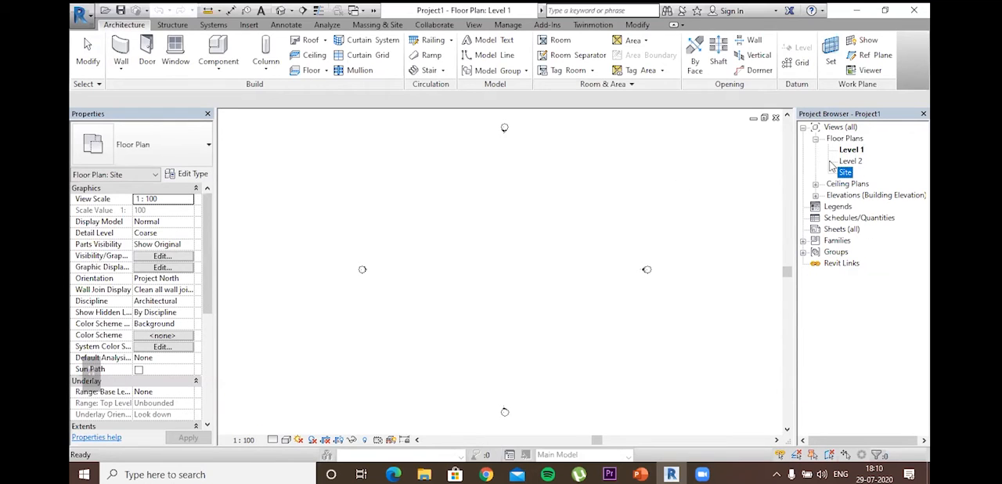
{"action": "left_click", "coordinate": [635, 243]}
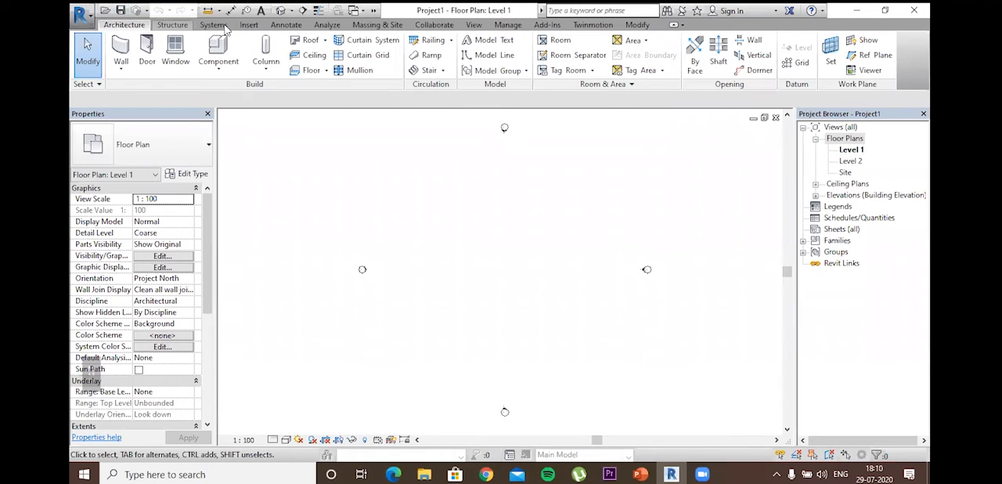
{"action": "scroll", "coordinate": [222, 27], "scroll_direction": "down", "scroll_amount": 1}
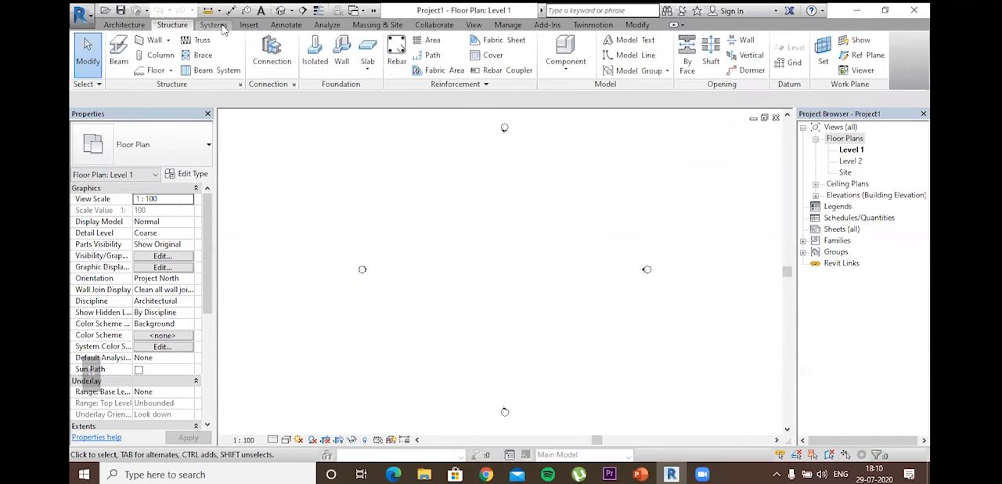
{"action": "scroll", "coordinate": [227, 28], "scroll_direction": "down", "scroll_amount": 1}
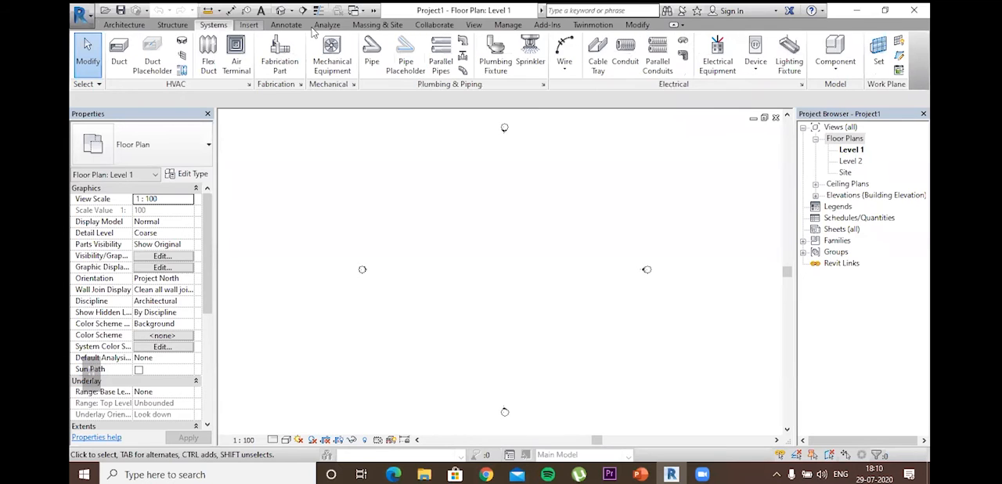
{"action": "scroll", "coordinate": [313, 30], "scroll_direction": "down", "scroll_amount": 1}
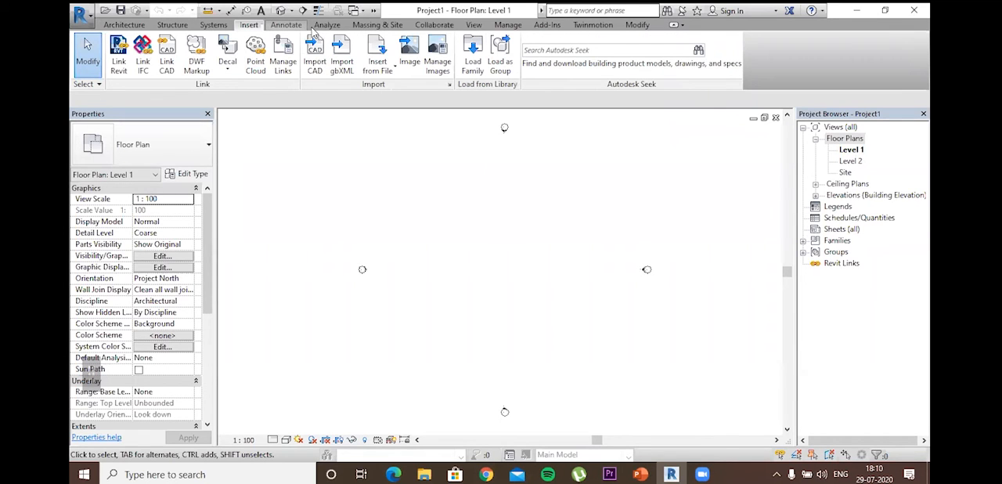
{"action": "left_click", "coordinate": [296, 26]}
{"action": "left_click", "coordinate": [314, 29]}
{"action": "left_click", "coordinate": [117, 26]}
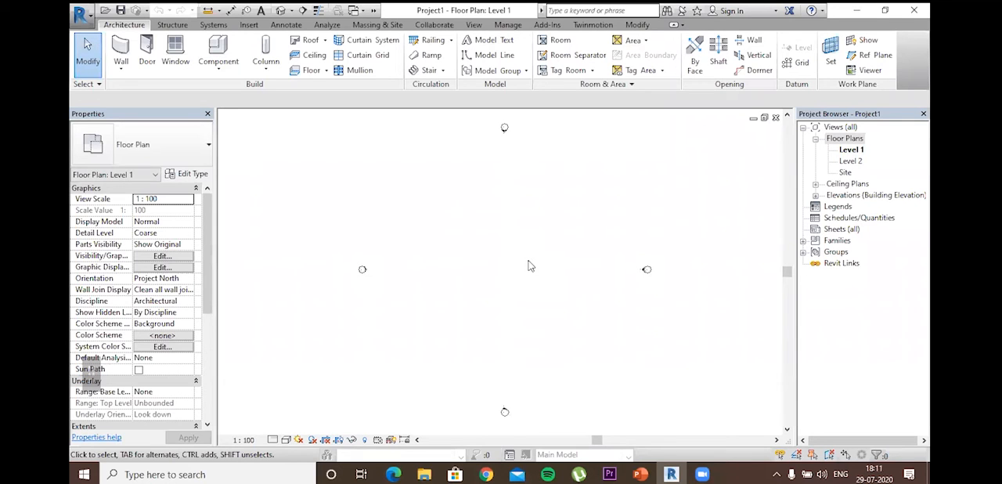
Step: Set the project's length units to feet and fractional inches, rounded to the nearest 1"
{"action": "key", "text": "u"}
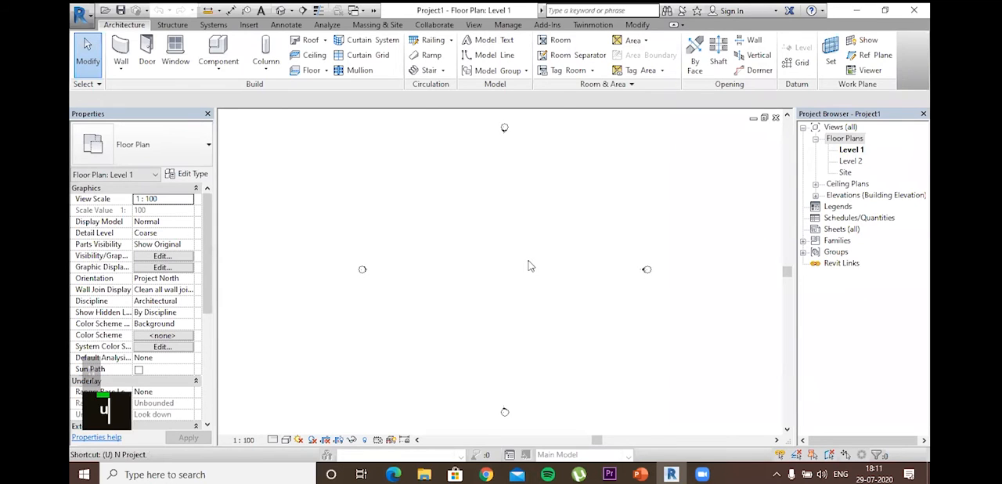
{"action": "key", "text": "n"}
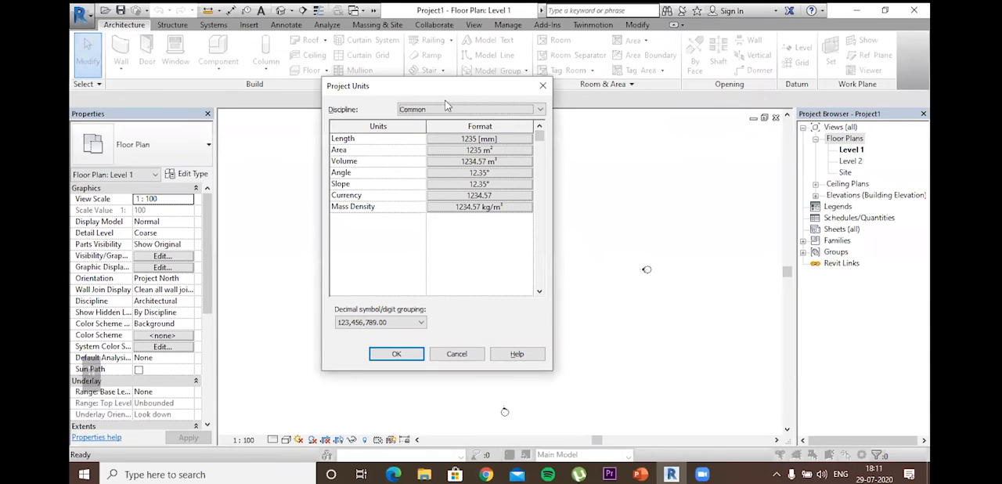
{"action": "left_click_drag", "start_coordinate": [458, 93], "coordinate": [514, 108]}
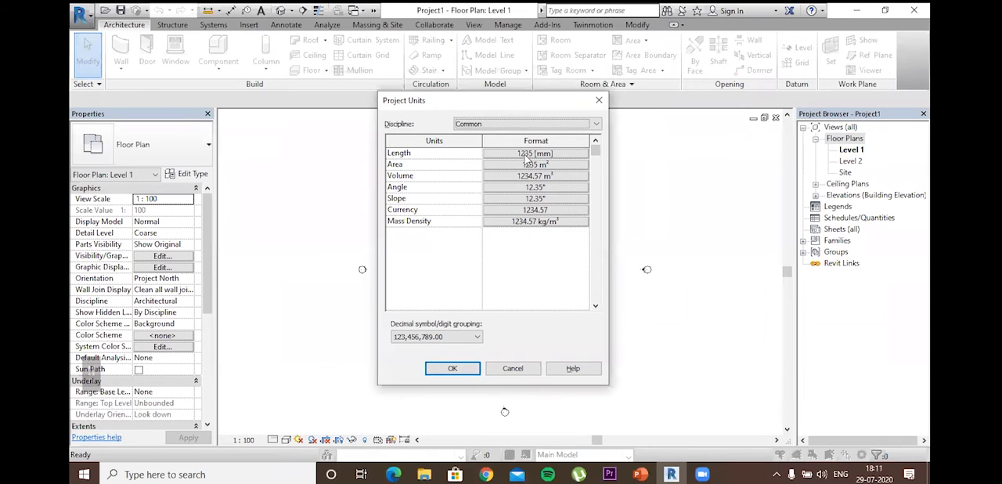
{"action": "left_click", "coordinate": [535, 153]}
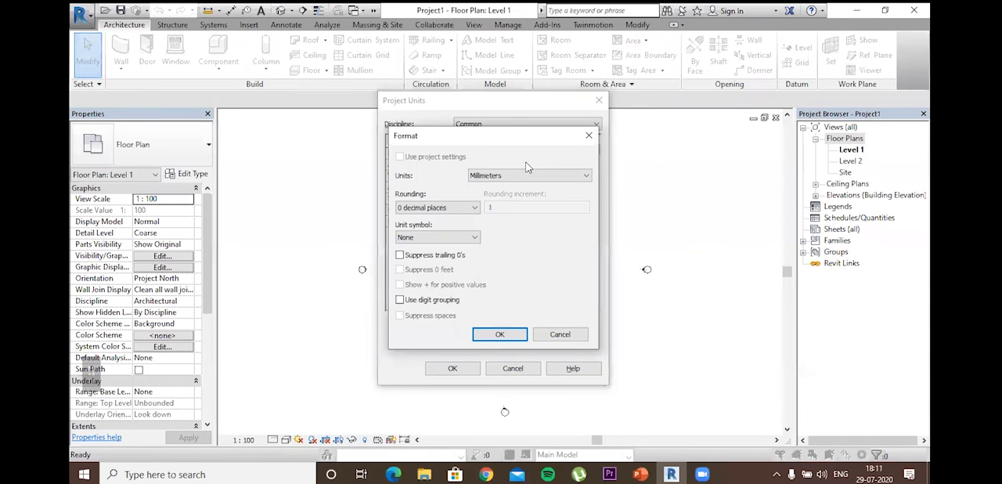
{"action": "left_click", "coordinate": [495, 177]}
{"action": "left_click", "coordinate": [498, 195]}
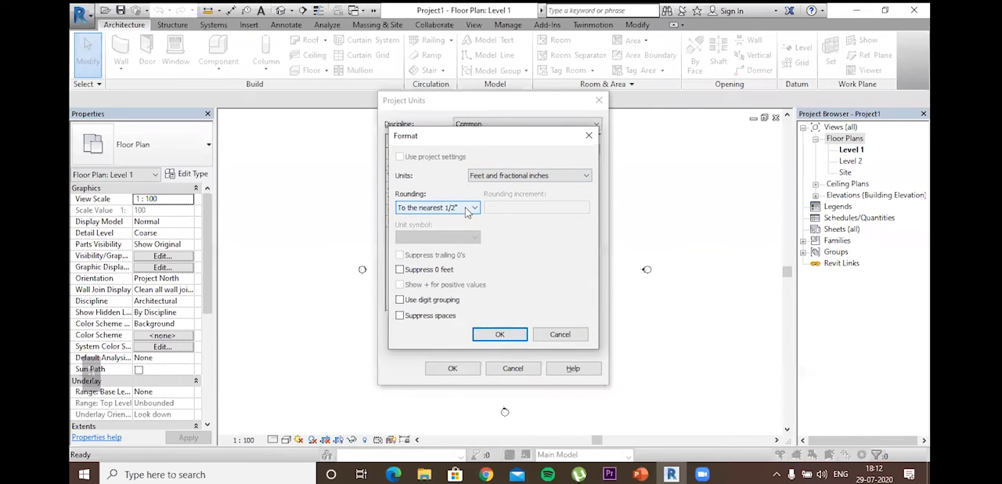
{"action": "left_click", "coordinate": [468, 210]}
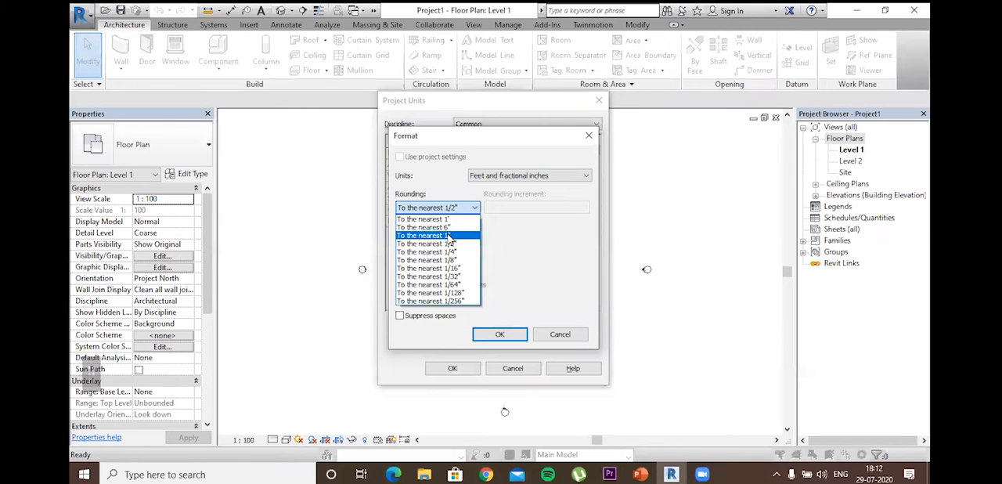
{"action": "left_click", "coordinate": [449, 237]}
{"action": "left_click", "coordinate": [500, 333]}
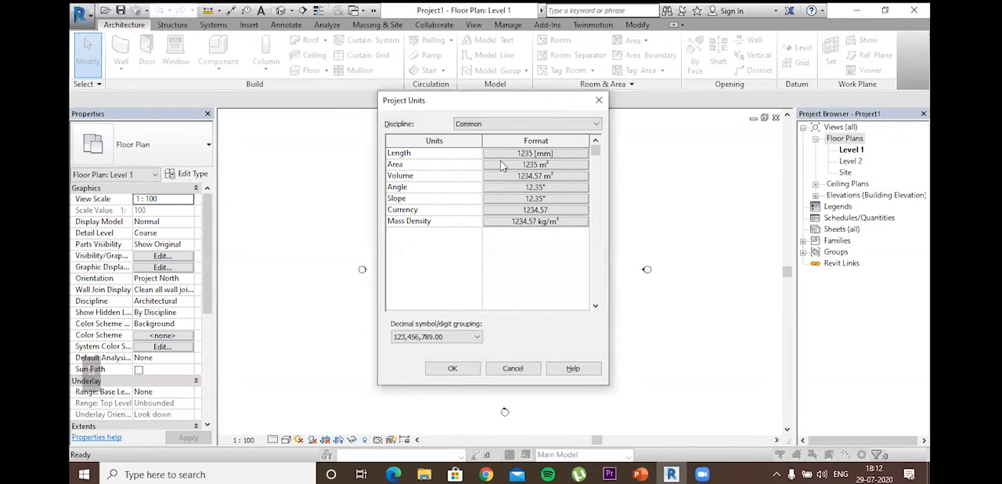
Step: Set the project's area units to square feet with 2 decimal places
{"action": "left_click", "coordinate": [501, 164]}
{"action": "left_click", "coordinate": [514, 178]}
{"action": "left_click", "coordinate": [514, 179]}
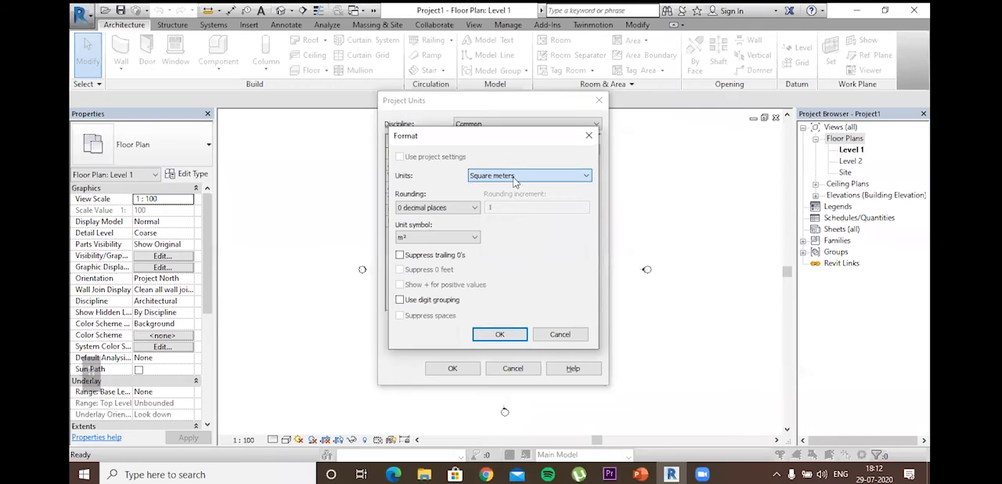
{"action": "left_click", "coordinate": [513, 177]}
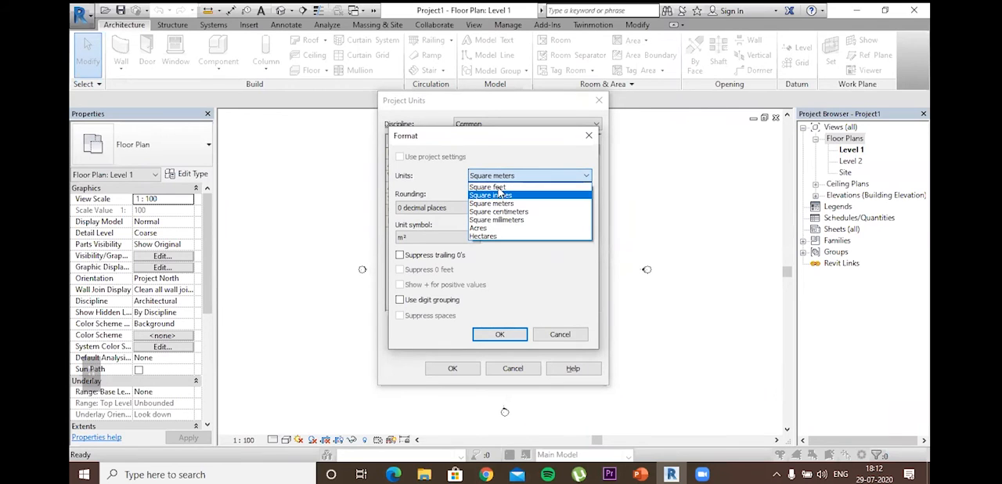
{"action": "left_click", "coordinate": [498, 187]}
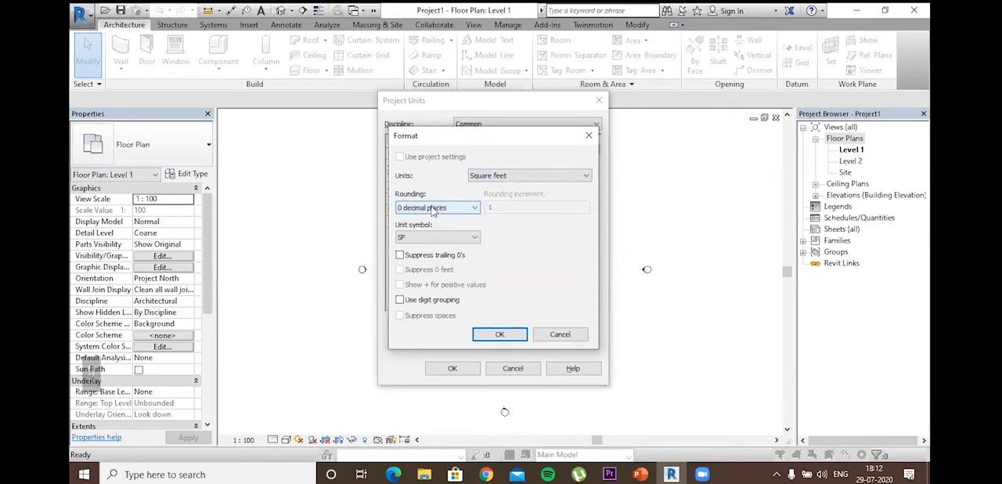
{"action": "left_click", "coordinate": [438, 208]}
{"action": "left_click", "coordinate": [423, 260]}
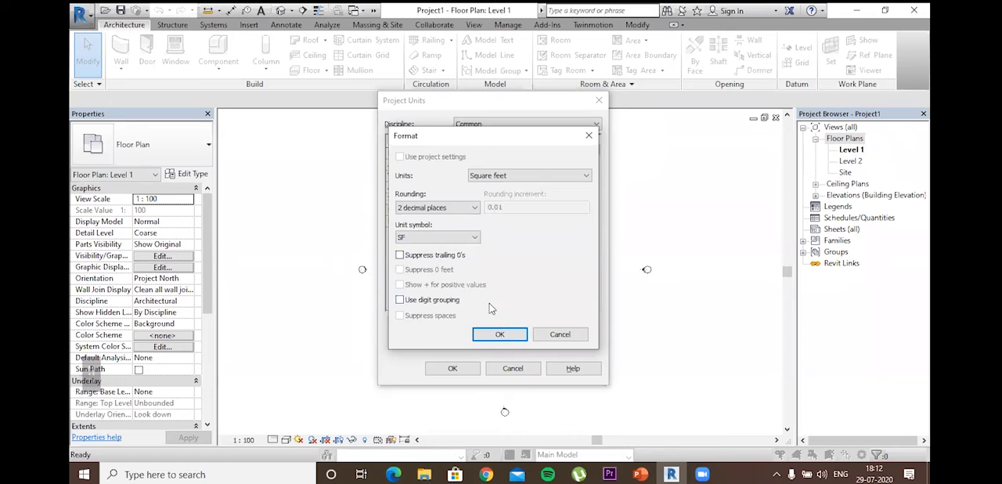
{"action": "left_click", "coordinate": [499, 337]}
Step: Set the project's volume units to cubic feet and apply the project unit settings
{"action": "left_click", "coordinate": [526, 180]}
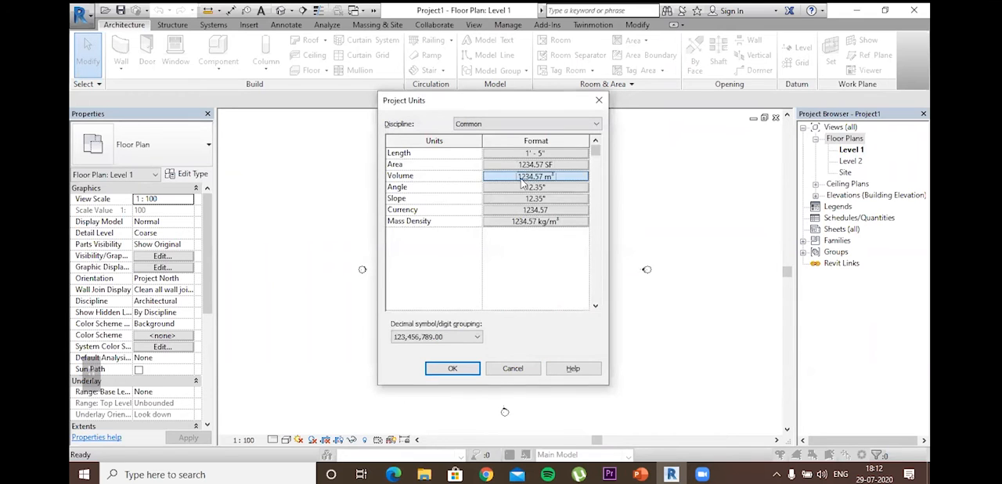
{"action": "left_click", "coordinate": [529, 176]}
{"action": "left_click", "coordinate": [469, 215]}
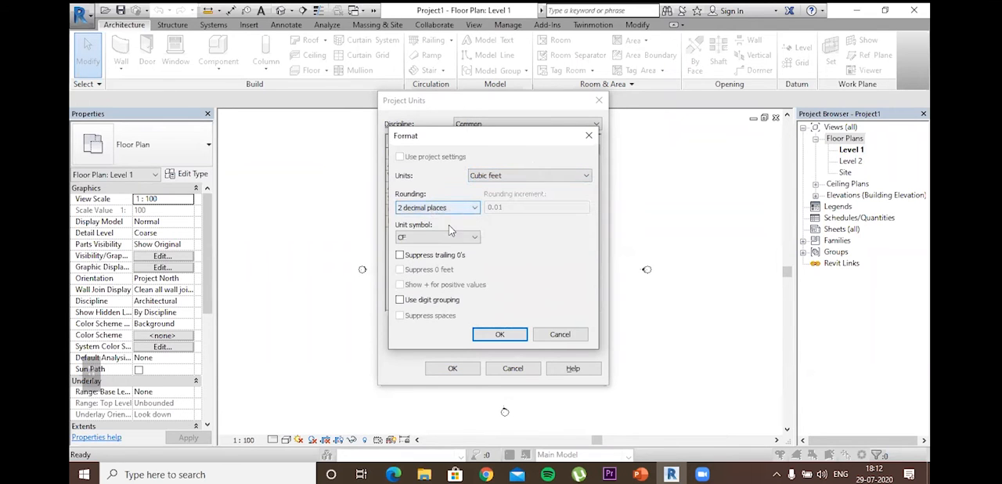
{"action": "left_click", "coordinate": [499, 335]}
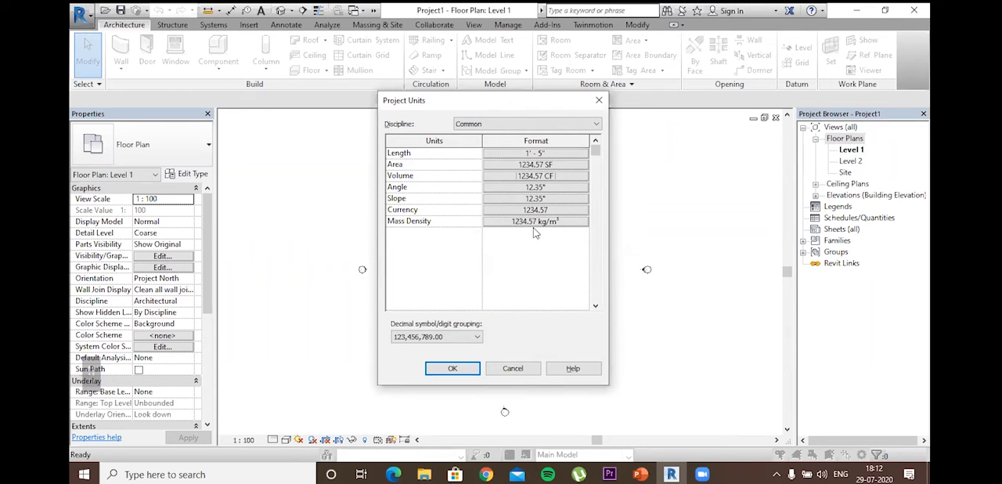
{"action": "left_click", "coordinate": [452, 370]}
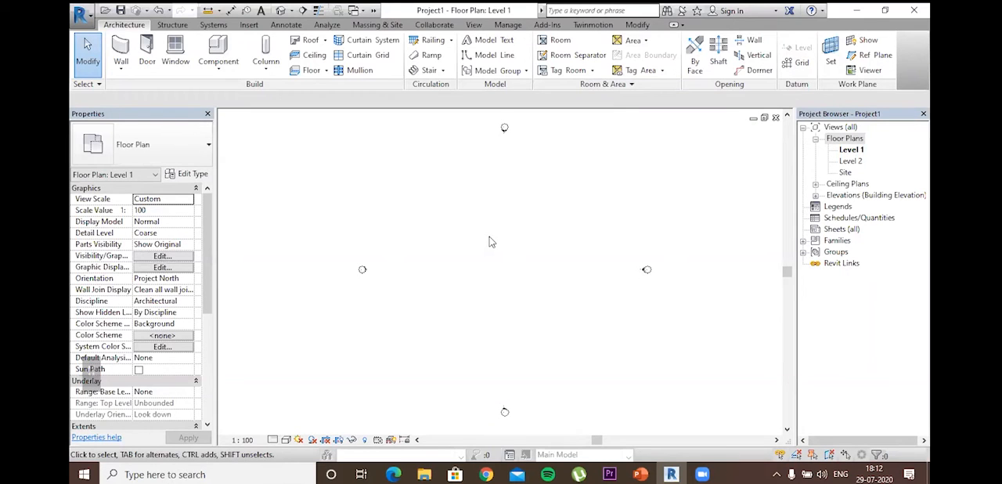
Step: Expand the building elevations in the project browser and open the East elevation, with both level lines in view
{"action": "double_click", "coordinate": [815, 196]}
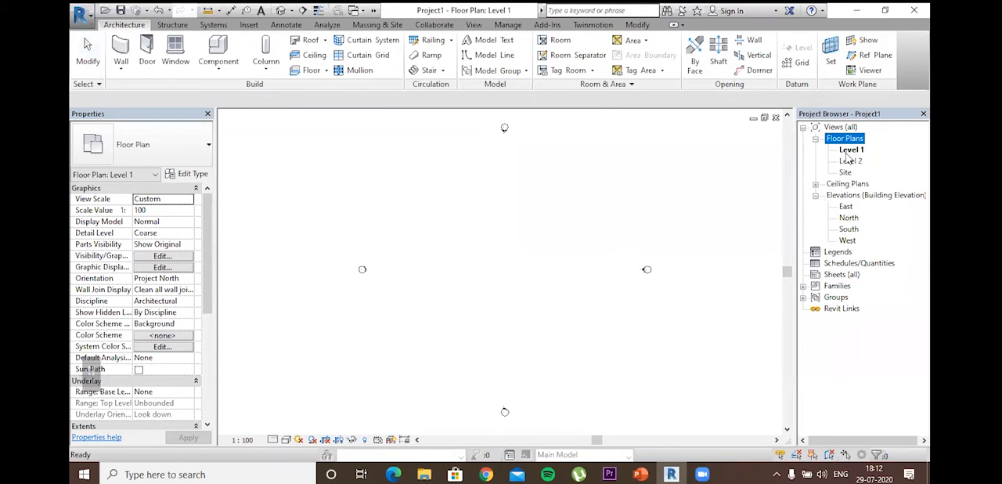
{"action": "left_click", "coordinate": [858, 112]}
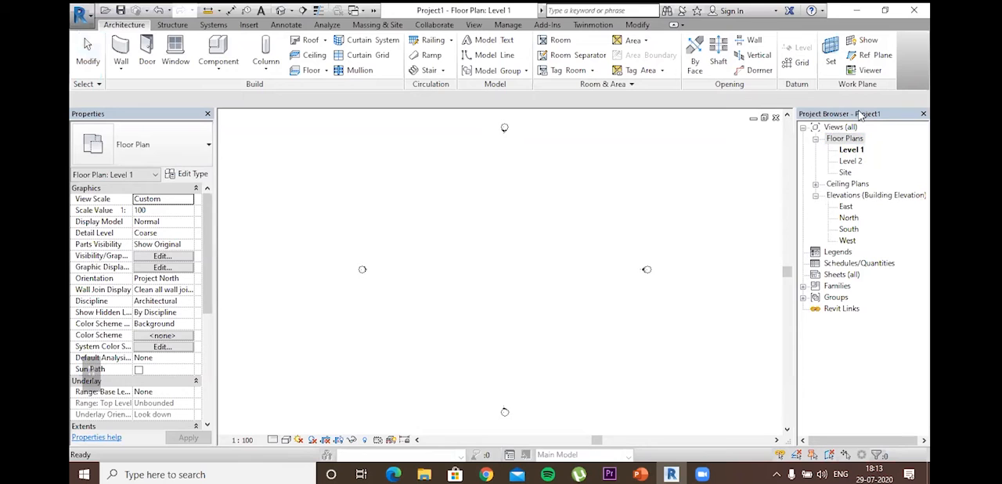
{"action": "left_click", "coordinate": [816, 195]}
{"action": "double_click", "coordinate": [815, 195]}
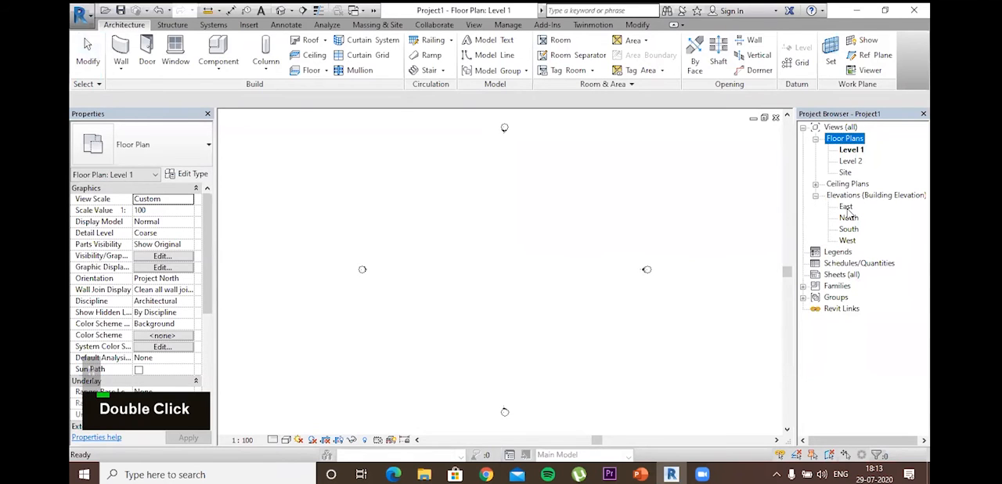
{"action": "double_click", "coordinate": [847, 207]}
{"action": "scroll", "coordinate": [548, 290], "scroll_direction": "down", "scroll_amount": 2}
{"action": "middle_click_drag", "start_coordinate": [557, 303], "coordinate": [580, 296]}
{"action": "scroll", "coordinate": [569, 288], "scroll_direction": "up", "scroll_amount": 2}
{"action": "scroll", "coordinate": [569, 288], "scroll_direction": "down", "scroll_amount": 1}
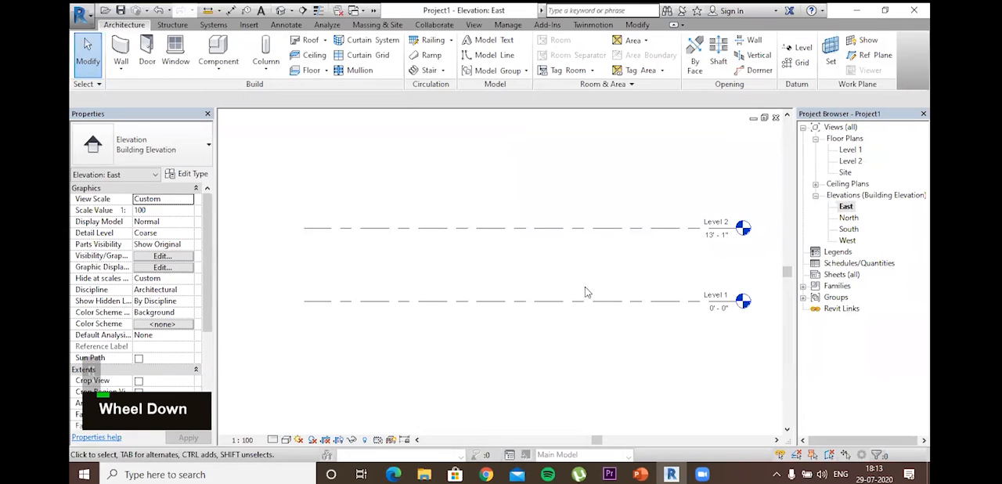
Step: Rename Level 1 as "G.L." and rename its corresponding views to match
{"action": "double_click", "coordinate": [717, 297]}
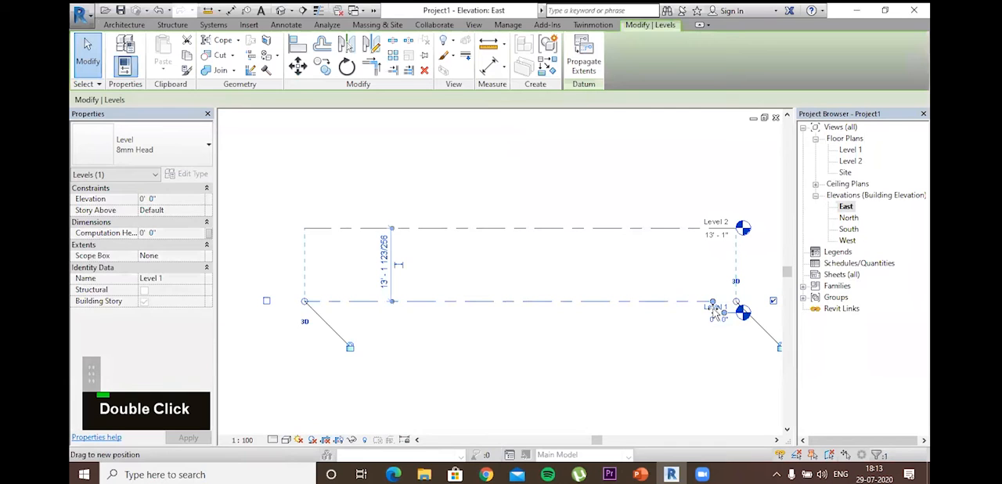
{"action": "type", "text": "G."}
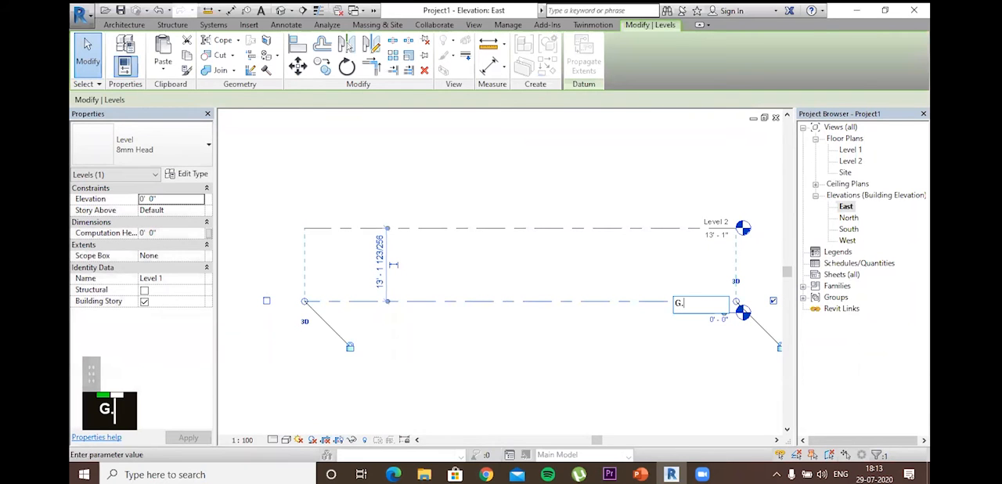
{"action": "type", "text": "L."}
{"action": "key", "text": "Return"}
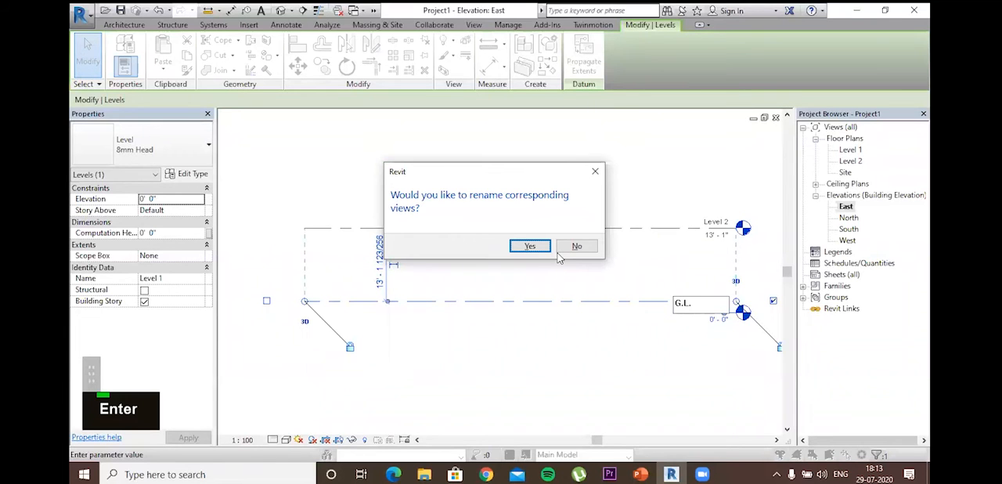
{"action": "key", "text": "Return"}
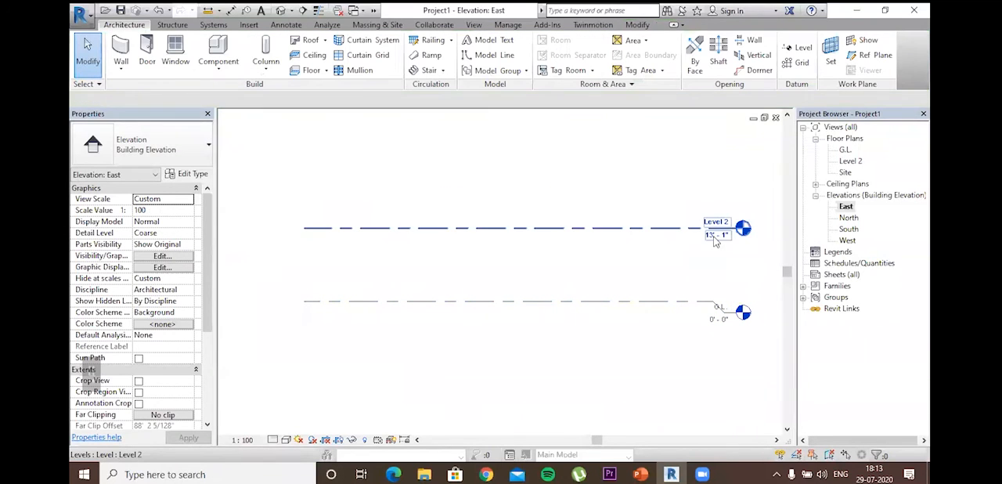
{"action": "left_click", "coordinate": [715, 242]}
{"action": "key", "text": "Escape"}
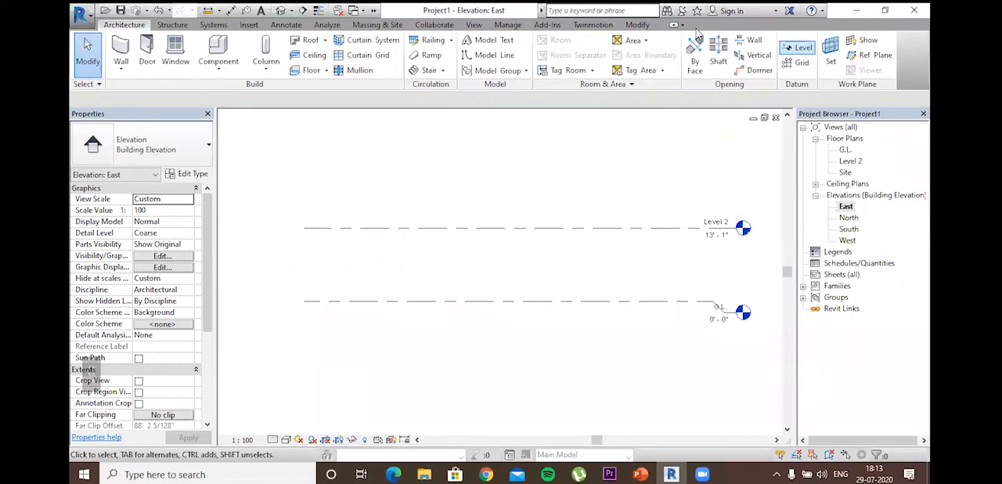
Step: Create a new level offset 2' above G.L. by picking the G.L. line with the Level tool
{"action": "left_click", "coordinate": [799, 48]}
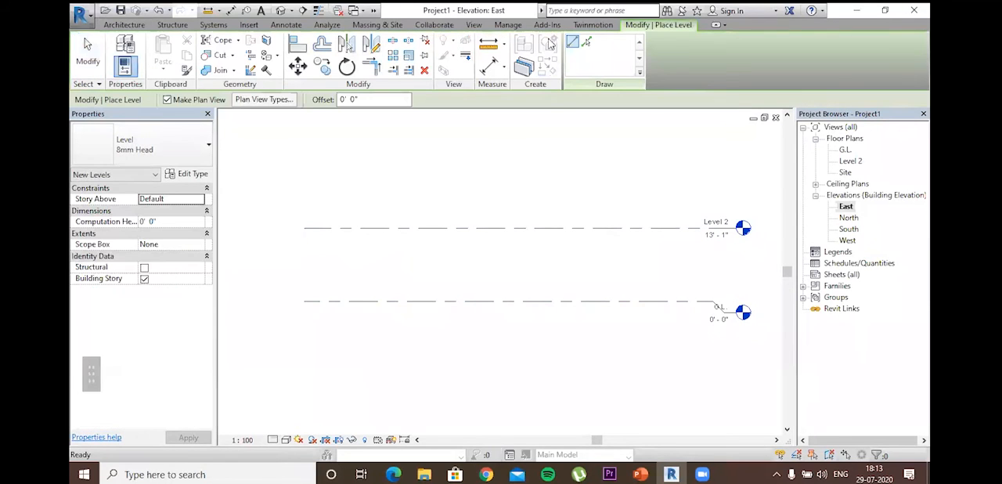
{"action": "left_click", "coordinate": [587, 43]}
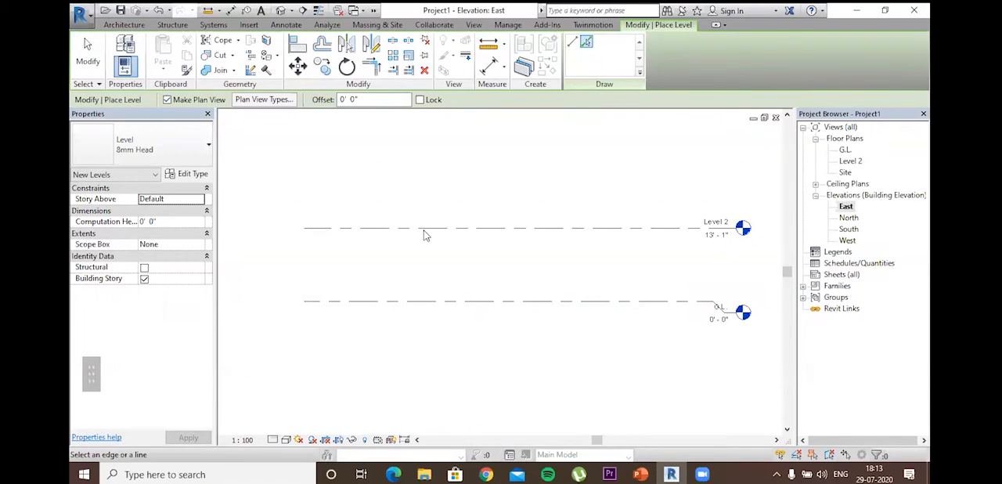
{"action": "left_click", "coordinate": [354, 100]}
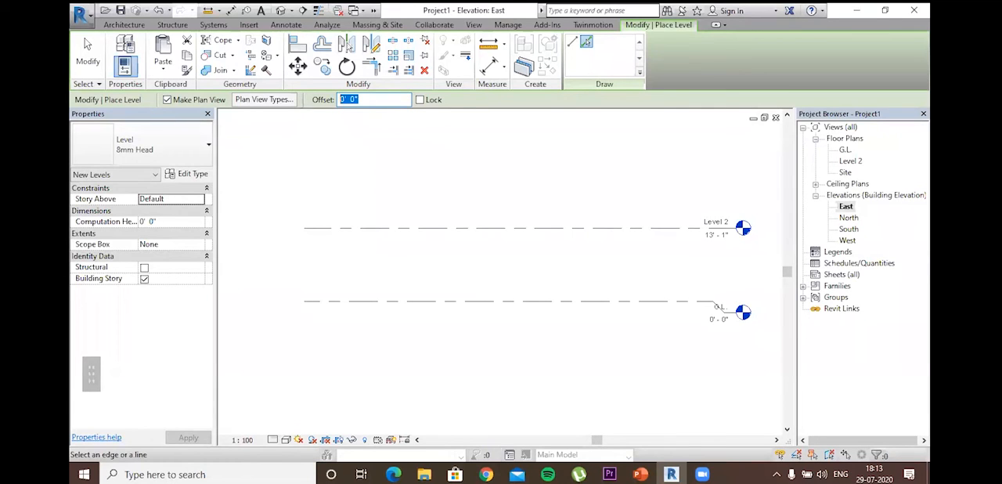
{"action": "type", "text": "2'"}
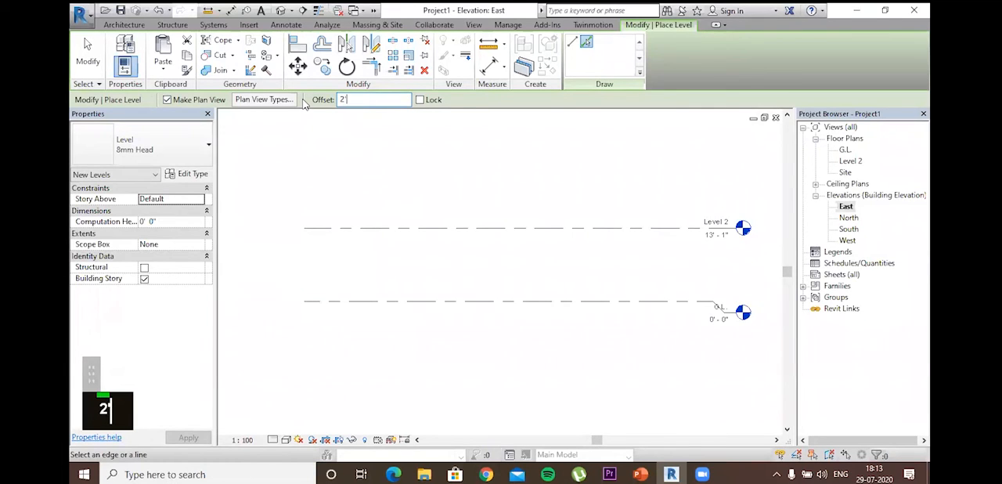
{"action": "key", "text": "Return"}
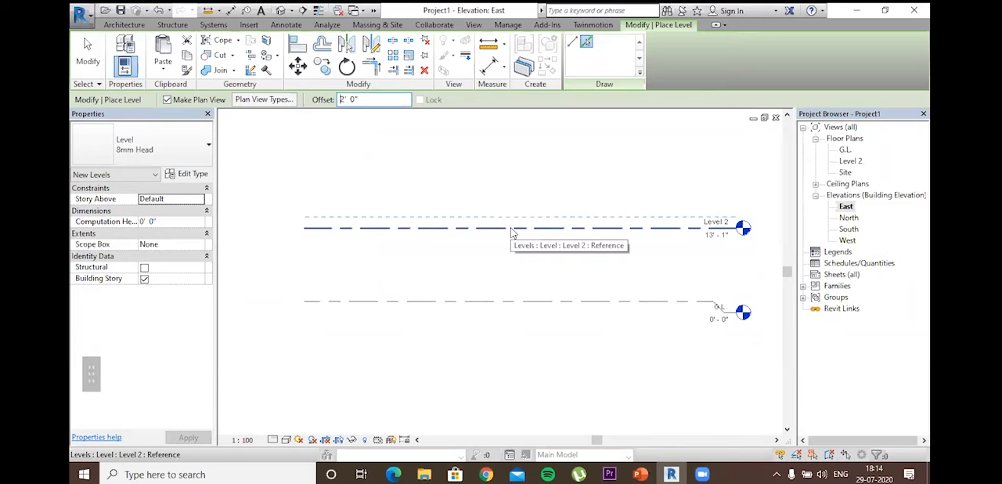
{"action": "left_click", "coordinate": [514, 301]}
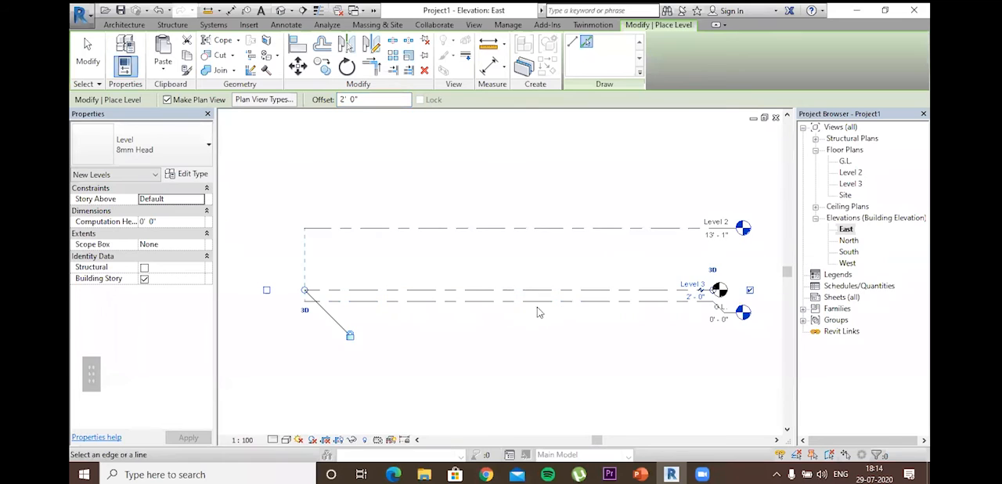
Step: Rename the new level above G.L. as "Plinth Level" together with its corresponding views
{"action": "left_click", "coordinate": [692, 284]}
{"action": "type", "text": "P"}
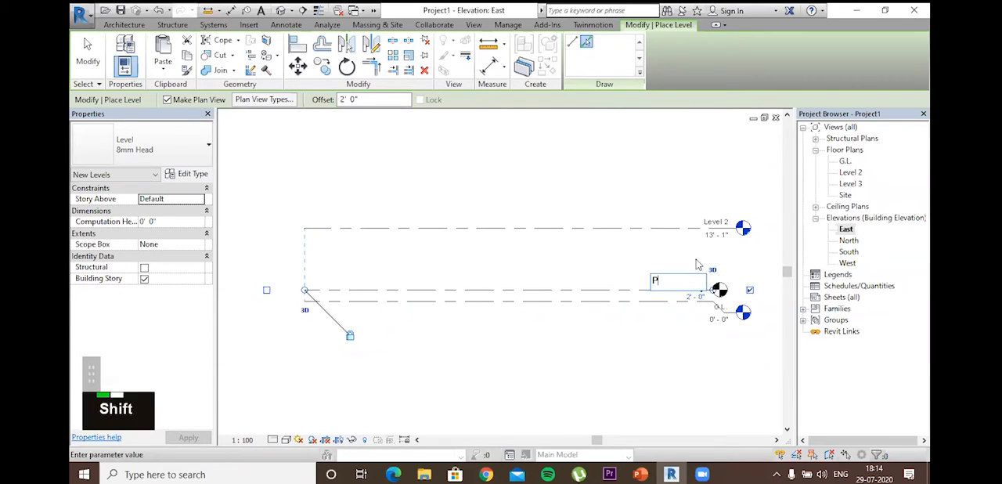
{"action": "type", "text": "linth Level"}
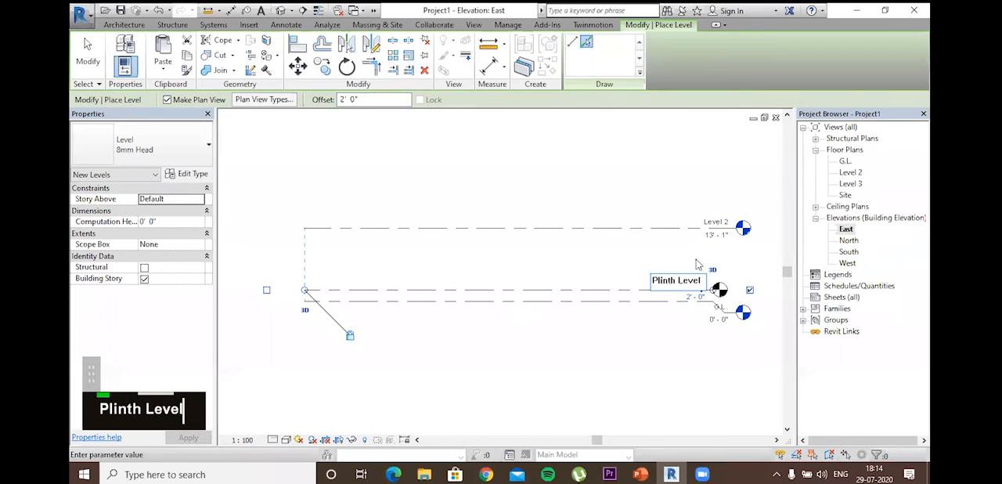
{"action": "key", "text": "Return"}
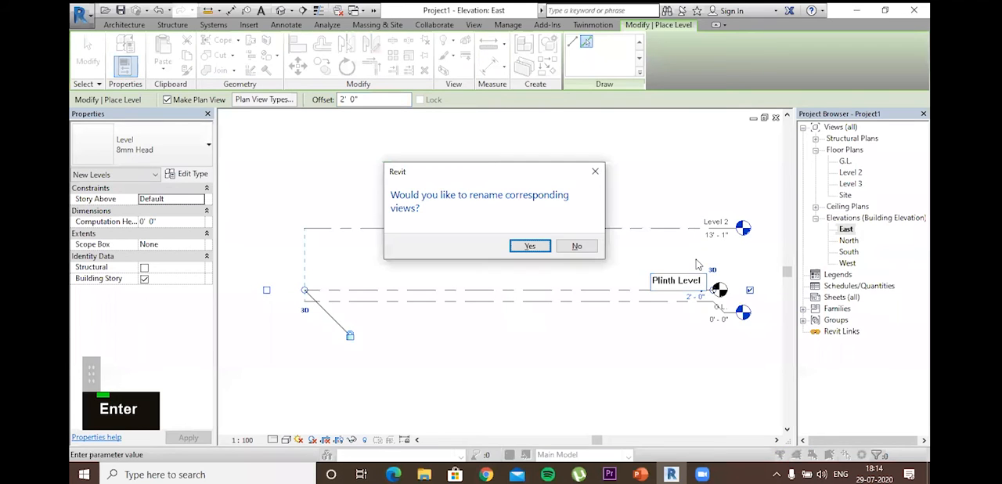
{"action": "left_click", "coordinate": [531, 248]}
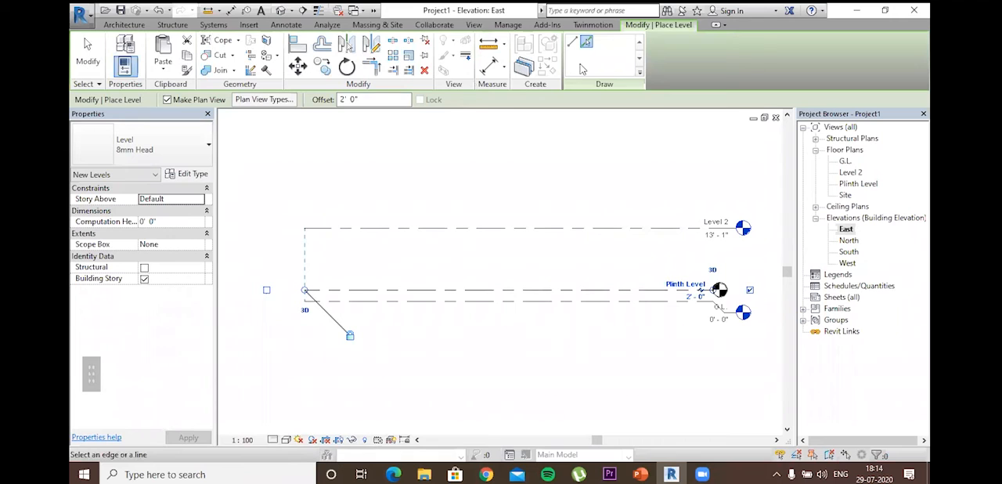
Step: Create another level offset 4" above Plinth Level by picking the Plinth Level line
{"action": "left_click", "coordinate": [348, 99]}
{"action": "type", "text": "2'"}
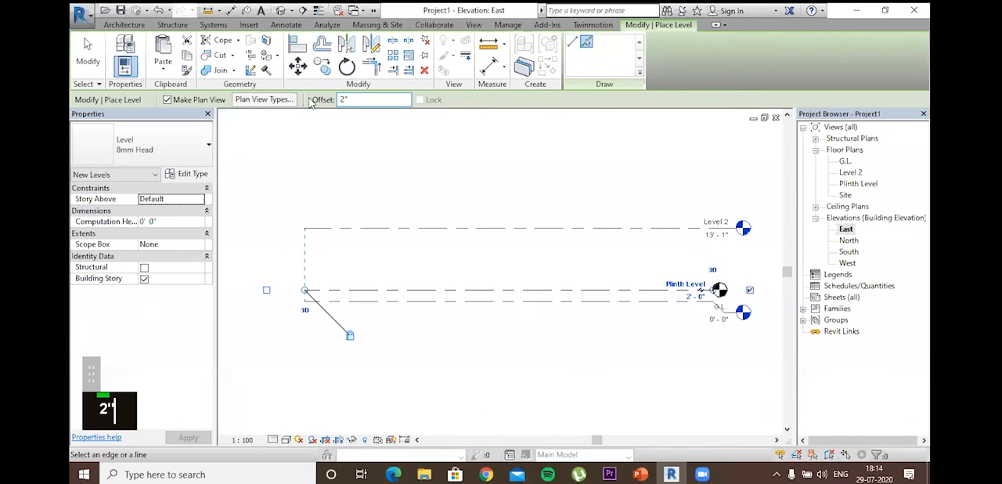
{"action": "key", "text": "BackSpace"}
{"action": "key", "text": "BackSpace"}
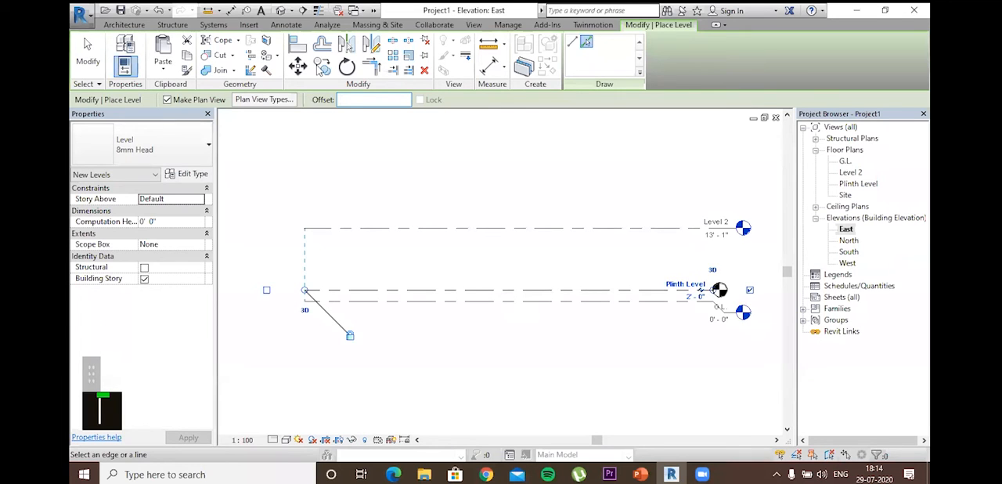
{"action": "type", "text": "4\""}
{"action": "key", "text": "Return"}
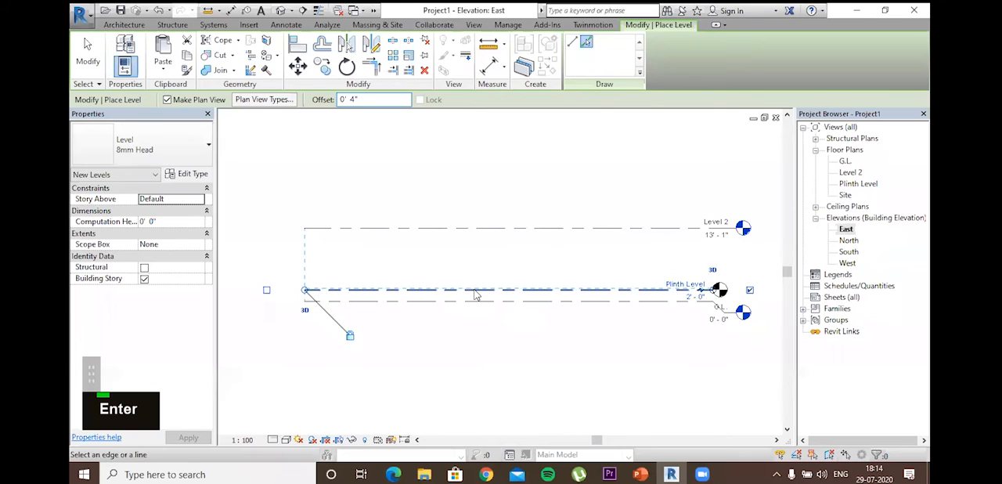
{"action": "scroll", "coordinate": [475, 294], "scroll_direction": "up", "scroll_amount": 4}
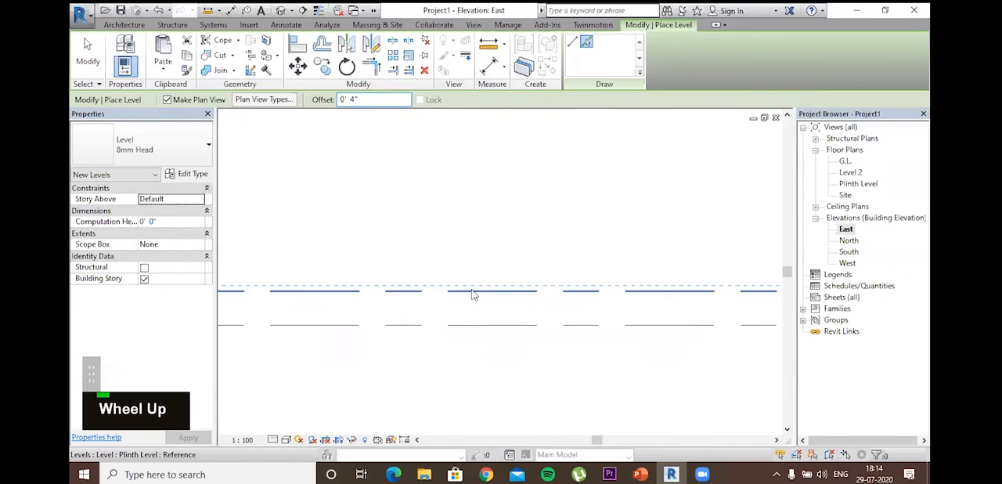
Step: Rename the level 4" above Plinth Level as "Floor (GF)", including its corresponding views
{"action": "scroll", "coordinate": [480, 296], "scroll_direction": "down", "scroll_amount": 3}
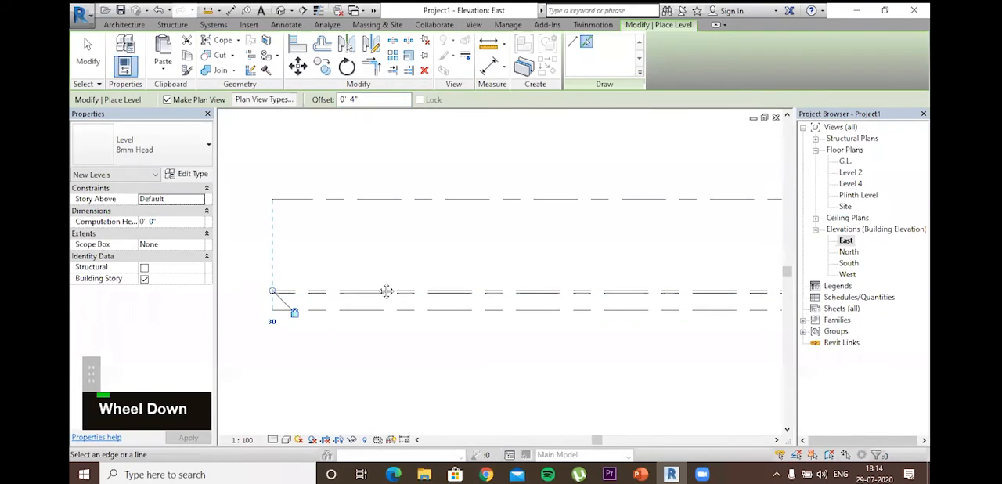
{"action": "middle_click_drag", "start_coordinate": [384, 291], "coordinate": [587, 264]}
{"action": "scroll", "coordinate": [564, 244], "scroll_direction": "up", "scroll_amount": 1}
{"action": "scroll", "coordinate": [564, 244], "scroll_direction": "up", "scroll_amount": 3}
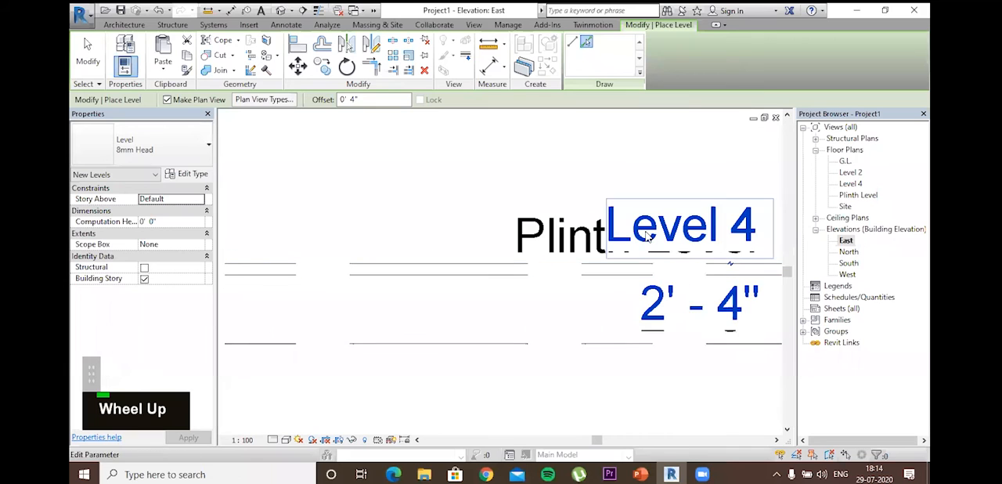
{"action": "left_click", "coordinate": [663, 235]}
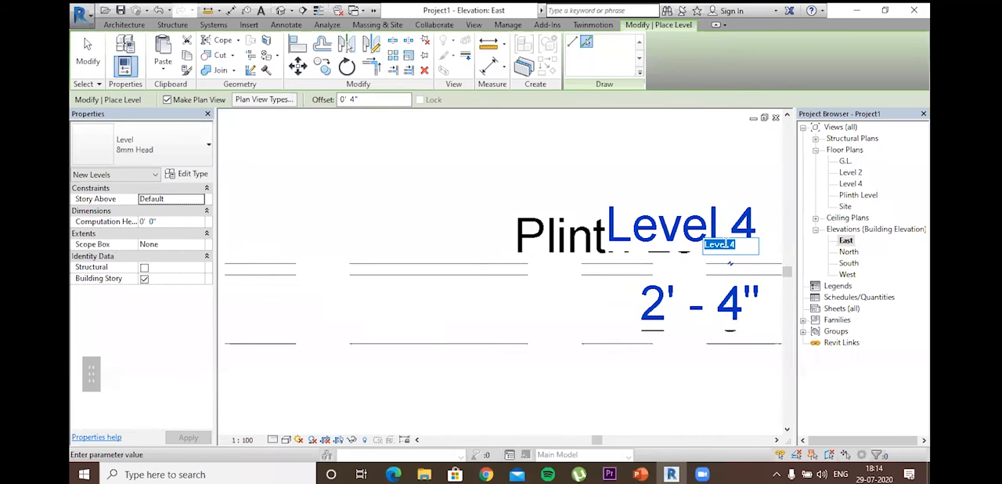
{"action": "type", "text": "Fl"}
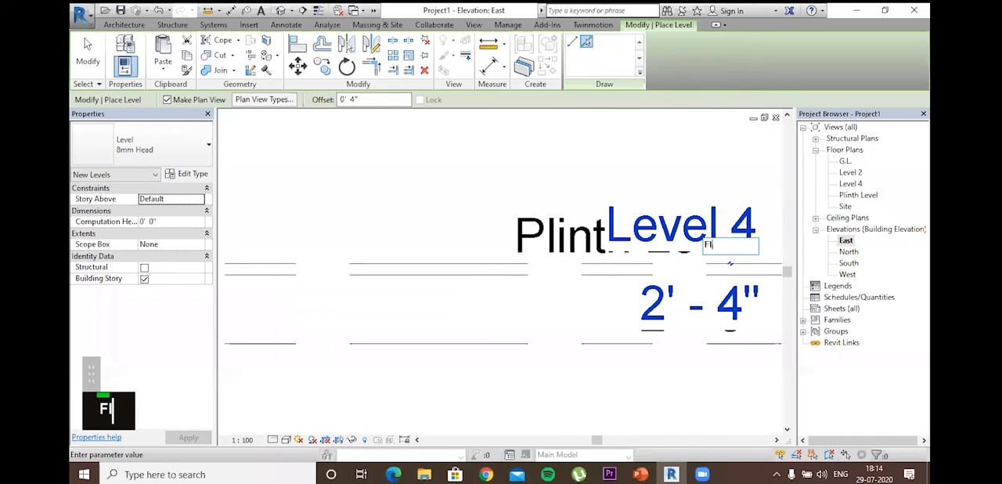
{"action": "type", "text": "oor (G"}
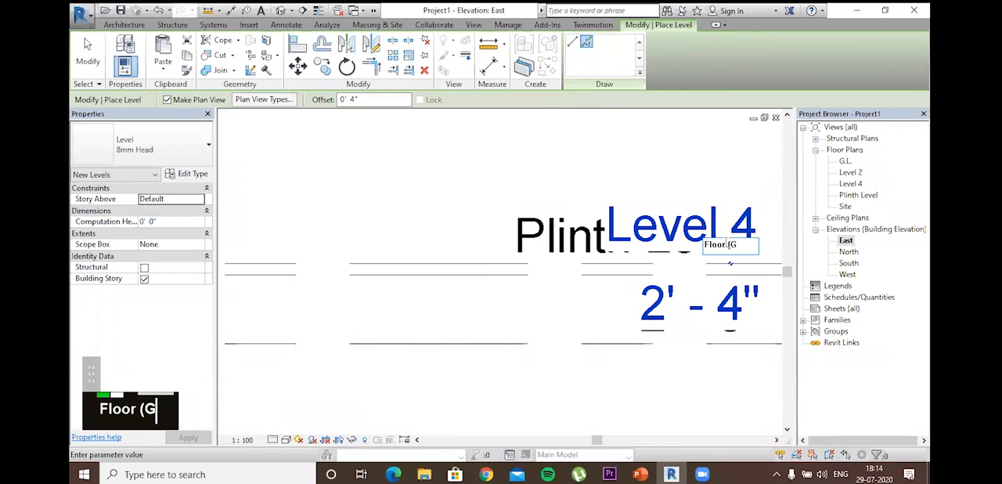
{"action": "type", "text": "F)"}
{"action": "scroll", "coordinate": [624, 274], "scroll_direction": "down", "scroll_amount": 2}
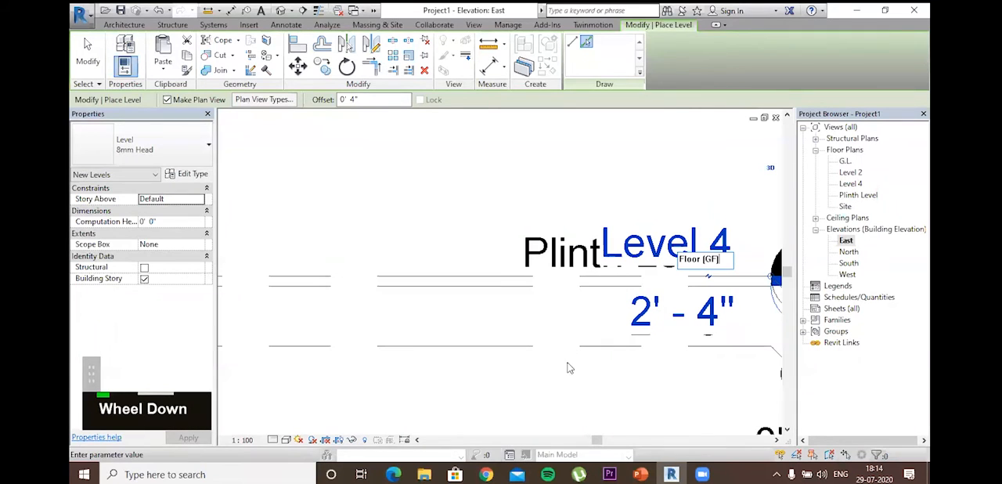
{"action": "key", "text": "Return"}
{"action": "key", "text": "Return"}
Step: Add an elbow to the Floor (GF) level line to separate its head from the overlapping Plinth Level head
{"action": "scroll", "coordinate": [597, 315], "scroll_direction": "down", "scroll_amount": 2}
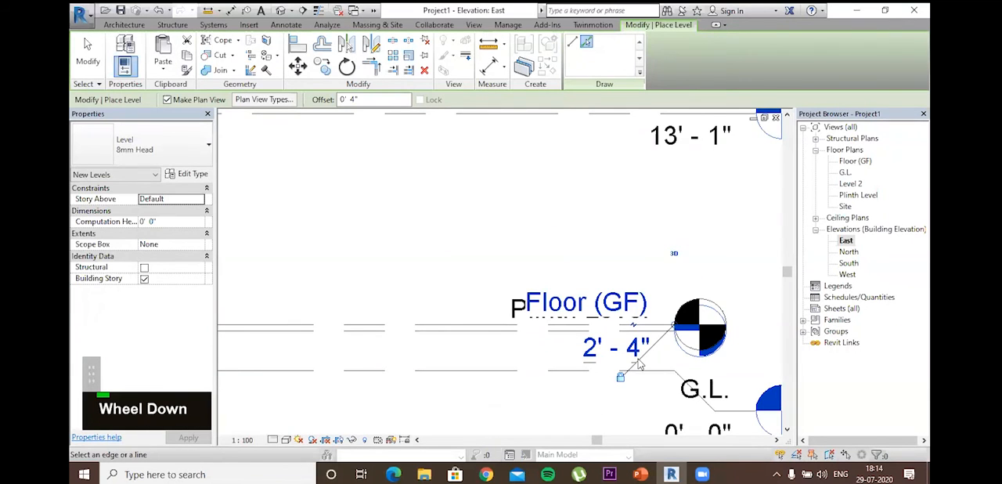
{"action": "scroll", "coordinate": [665, 336], "scroll_direction": "up", "scroll_amount": 1}
{"action": "left_click_drag", "start_coordinate": [704, 317], "coordinate": [745, 327]}
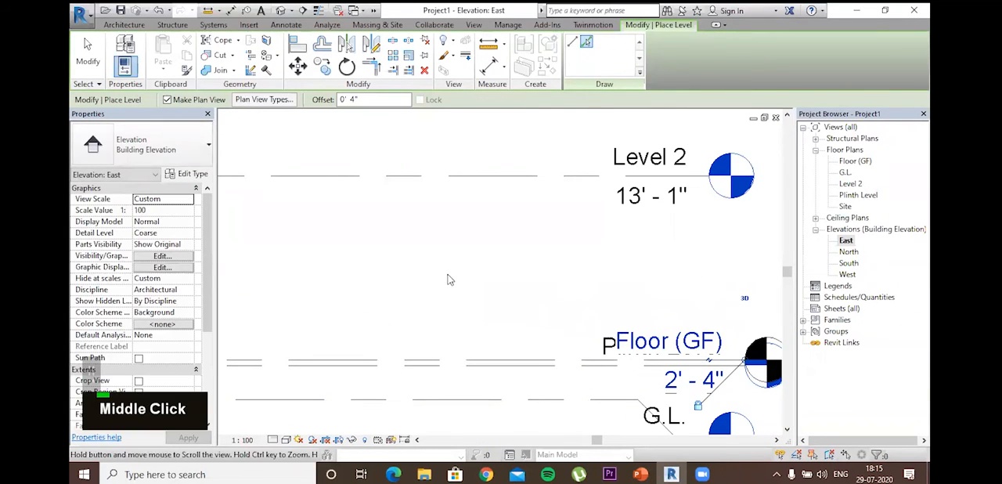
{"action": "middle_click_drag", "start_coordinate": [735, 360], "coordinate": [580, 265]}
{"action": "scroll", "coordinate": [580, 265], "scroll_direction": "up", "scroll_amount": 4}
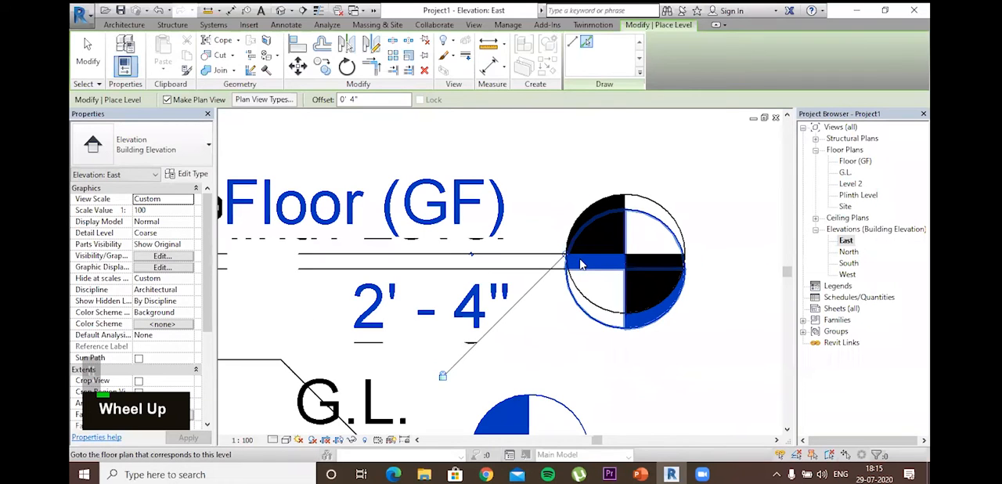
{"action": "scroll", "coordinate": [595, 269], "scroll_direction": "down", "scroll_amount": 1}
{"action": "left_click", "coordinate": [596, 267]}
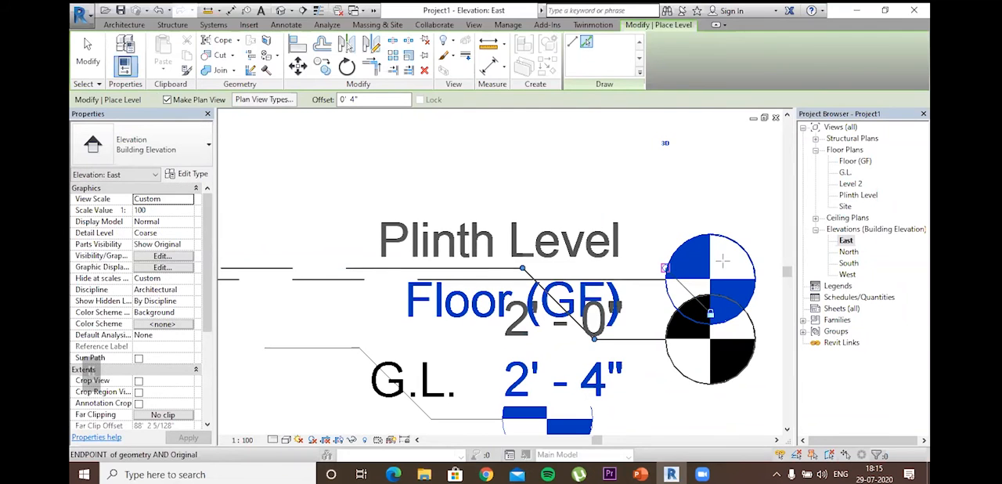
Step: Extend the aligned head ends of the Plinth Level and Floor (GF) lines outward beyond the G.L. head
{"action": "left_click_drag", "start_coordinate": [703, 262], "coordinate": [739, 260]}
{"action": "scroll", "coordinate": [739, 260], "scroll_direction": "down", "scroll_amount": 2}
{"action": "middle_click_drag", "start_coordinate": [739, 260], "coordinate": [600, 217]}
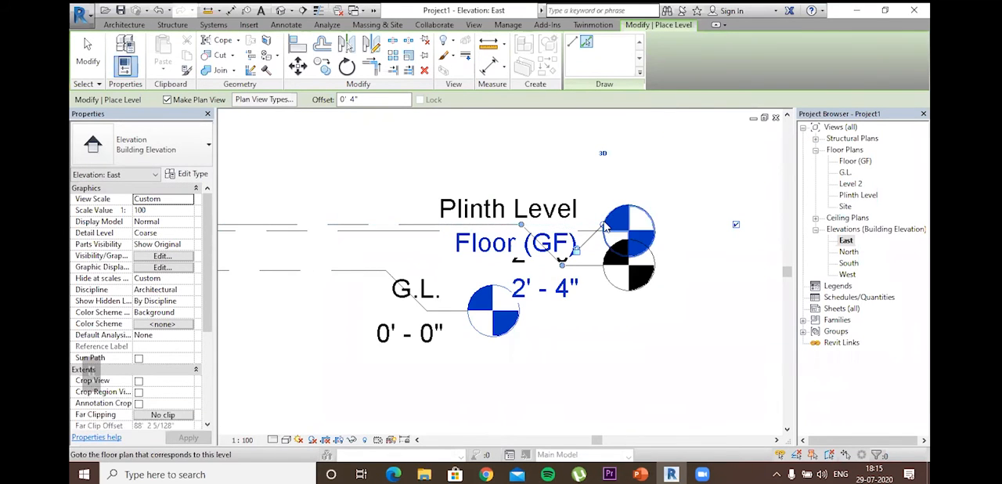
{"action": "left_click_drag", "start_coordinate": [603, 224], "coordinate": [677, 211]}
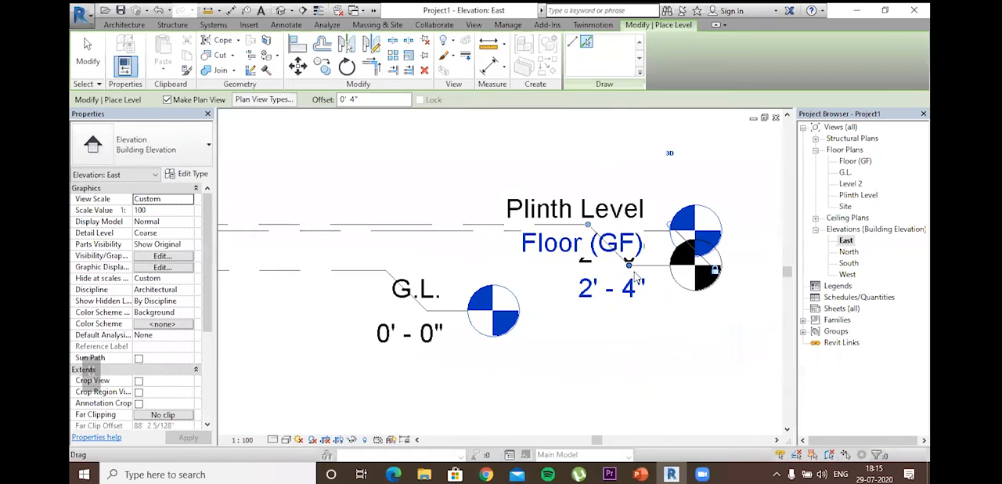
Step: Move the Floor (GF) head down along its elbow until it sits clear below the G.L. head
{"action": "left_click_drag", "start_coordinate": [647, 309], "coordinate": [665, 330]}
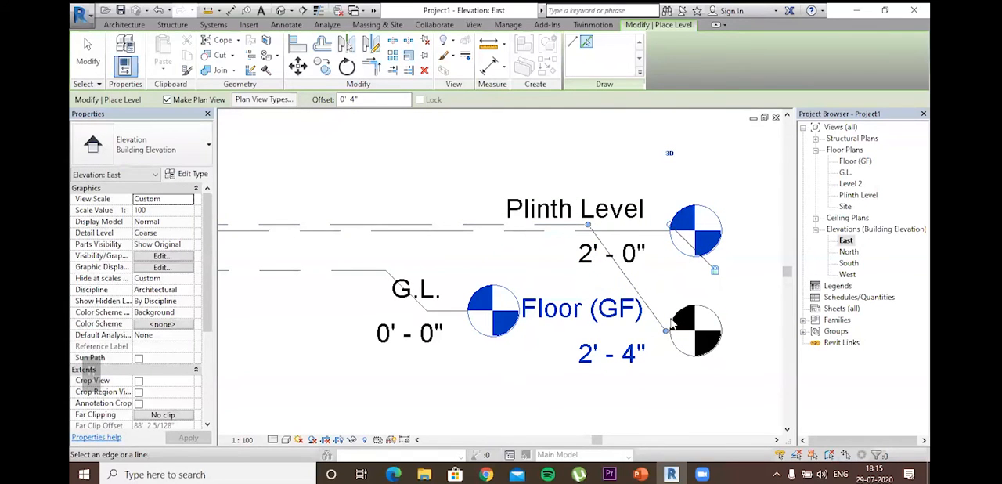
{"action": "scroll", "coordinate": [641, 349], "scroll_direction": "down", "scroll_amount": 1}
{"action": "left_click_drag", "start_coordinate": [662, 339], "coordinate": [696, 393]}
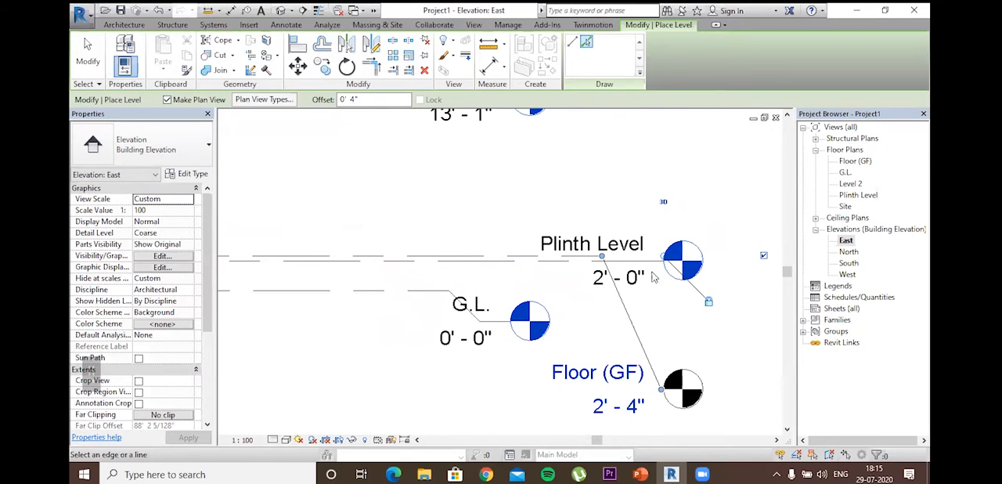
Step: Place a level offset 4" below Level 2 and end level placement
{"action": "scroll", "coordinate": [733, 336], "scroll_direction": "down", "scroll_amount": 2}
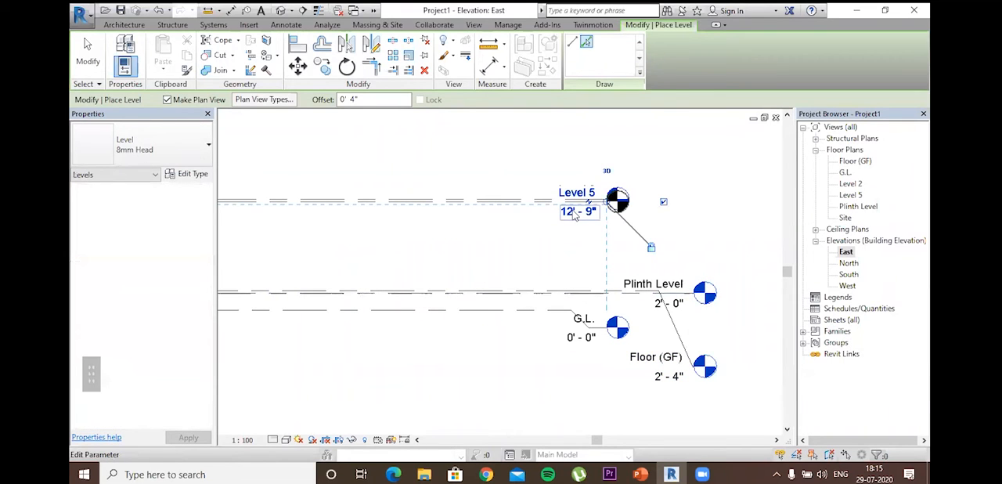
{"action": "key", "text": "Escape"}
{"action": "key", "text": "Escape"}
{"action": "key", "text": "Escape"}
{"action": "key", "text": "Escape"}
{"action": "key", "text": "Escape"}
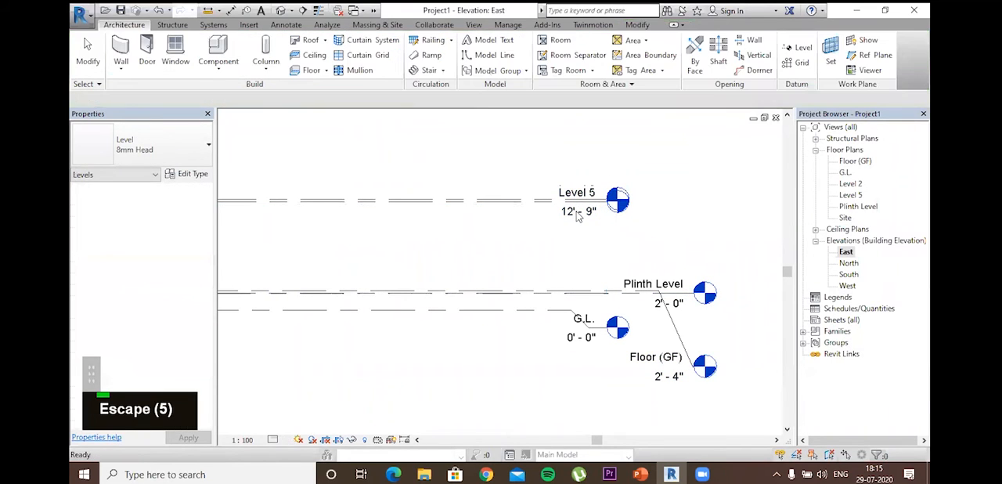
Step: Delete Level 5 and set the elevation of Level 2 to 12'
{"action": "left_click", "coordinate": [578, 216]}
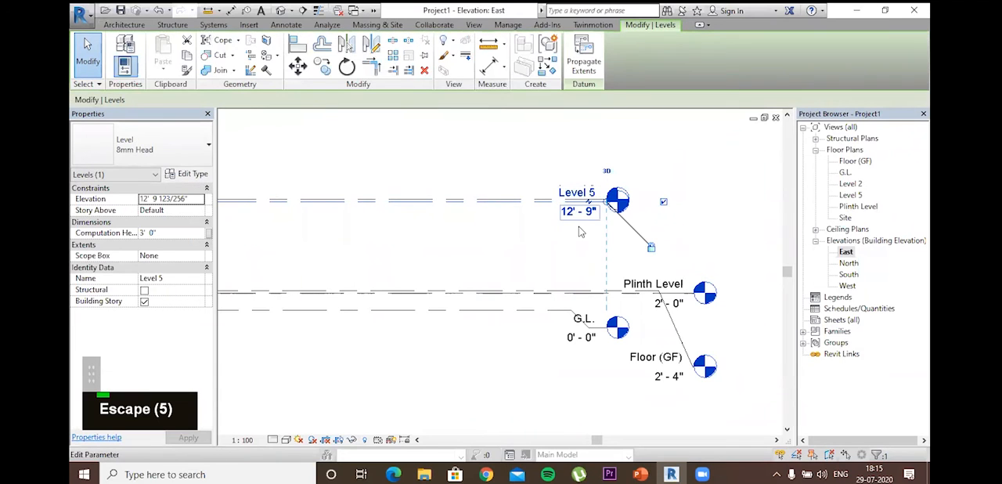
{"action": "key", "text": "Delete"}
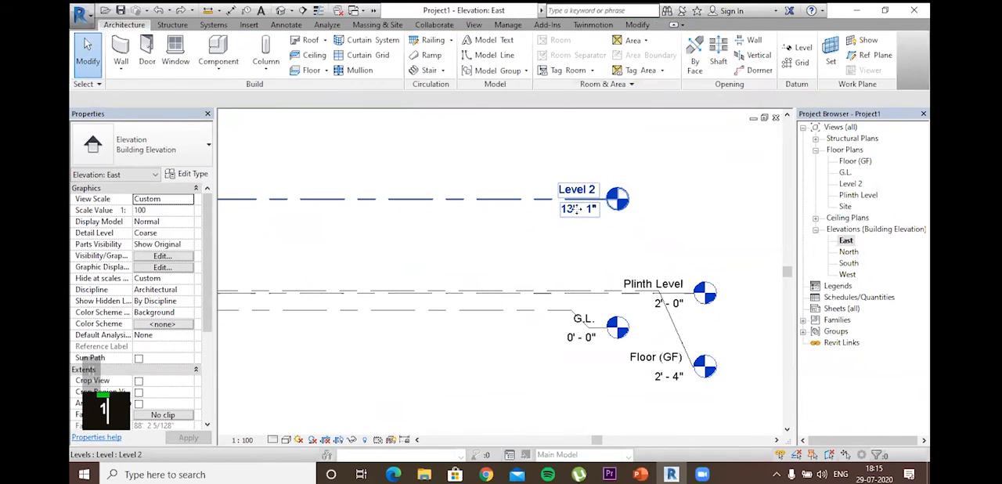
{"action": "left_click", "coordinate": [573, 209]}
{"action": "double_click", "coordinate": [574, 209]}
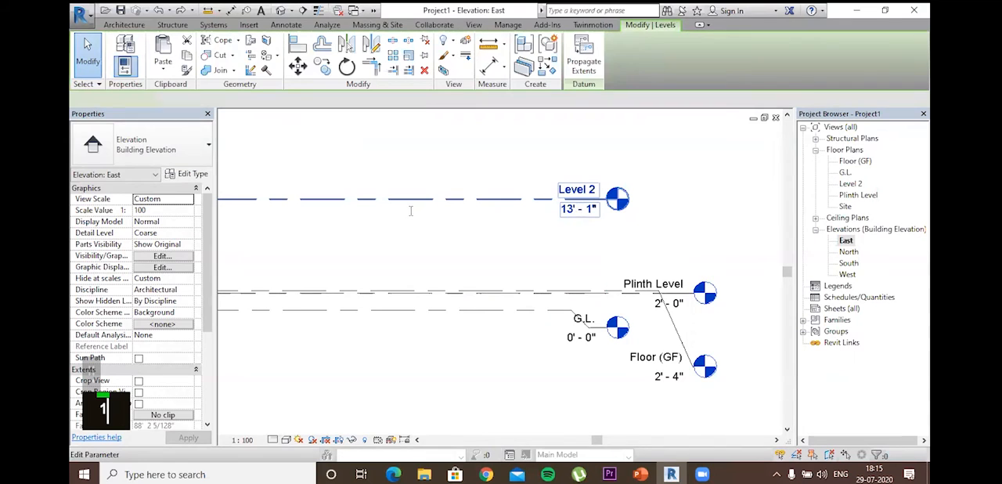
{"action": "type", "text": "12"}
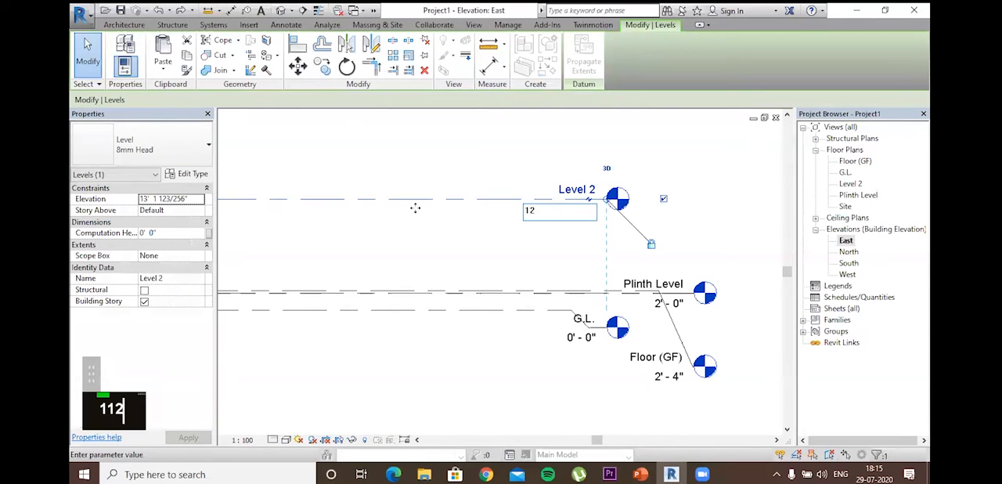
{"action": "key", "text": "Return"}
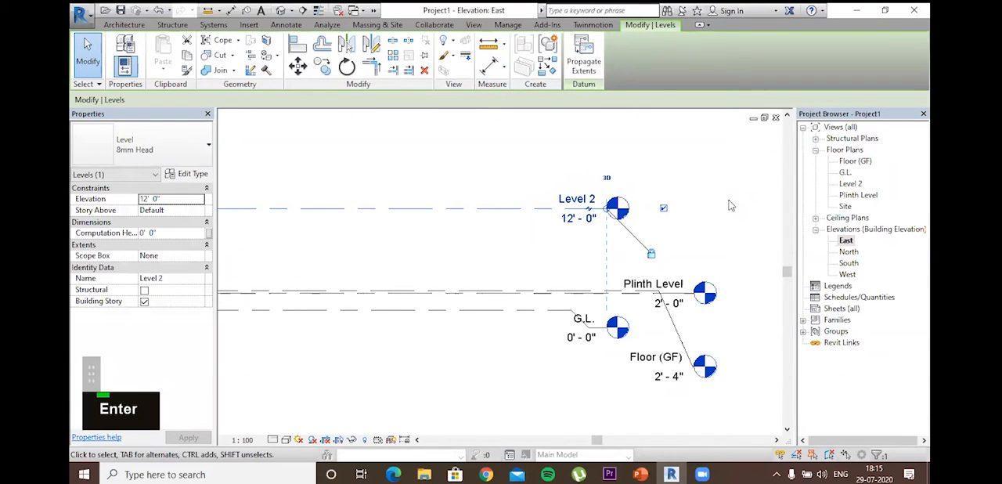
{"action": "left_click", "coordinate": [601, 245]}
{"action": "scroll", "coordinate": [552, 224], "scroll_direction": "down", "scroll_amount": 1}
{"action": "middle_click_drag", "start_coordinate": [552, 224], "coordinate": [593, 214]}
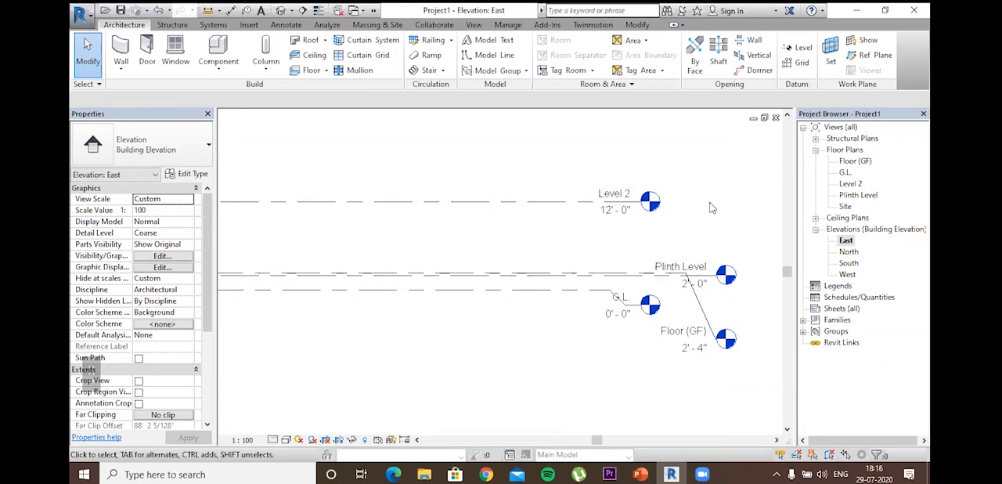
Step: Place a level offset 4" above Level 2 by picking its line, and end level placement
{"action": "scroll", "coordinate": [710, 204], "scroll_direction": "down", "scroll_amount": 2}
{"action": "middle_click_drag", "start_coordinate": [742, 253], "coordinate": [745, 287]}
{"action": "scroll", "coordinate": [588, 180], "scroll_direction": "up", "scroll_amount": 1}
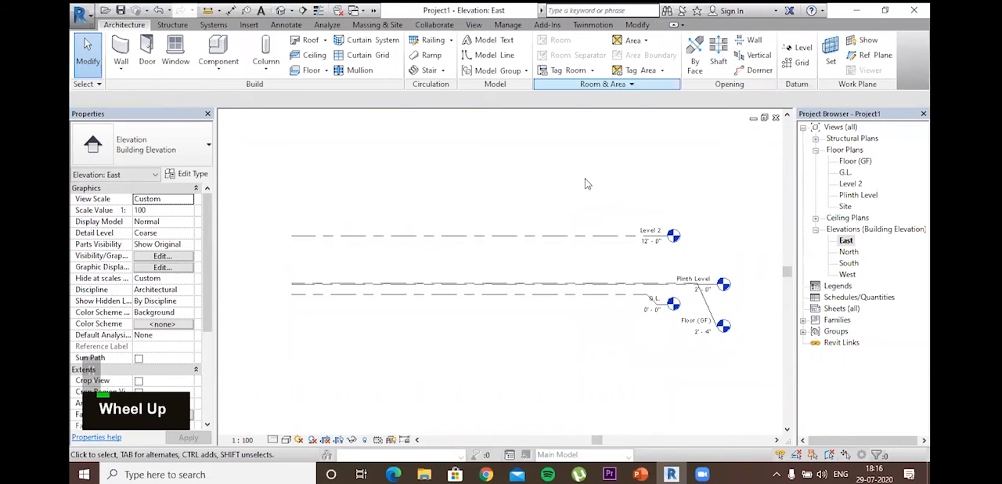
{"action": "scroll", "coordinate": [592, 253], "scroll_direction": "up", "scroll_amount": 1}
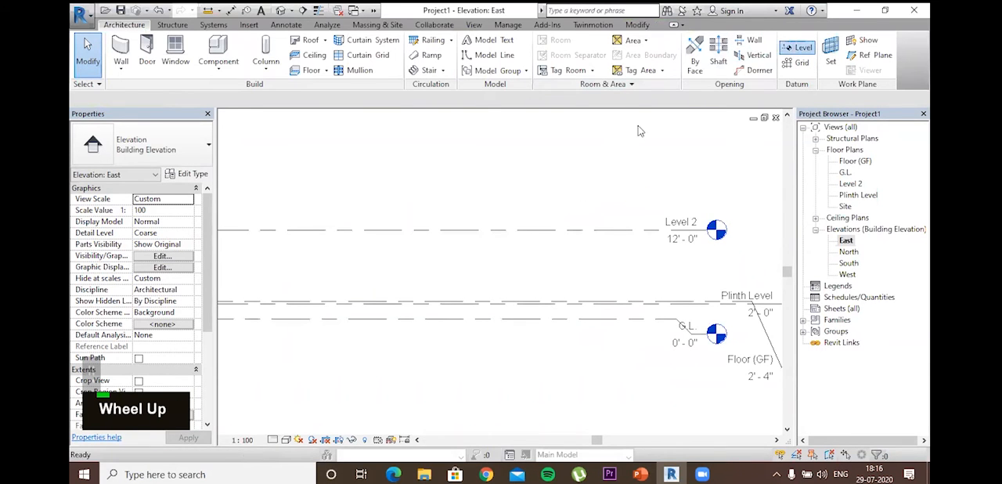
{"action": "key", "text": "l"}
{"action": "key", "text": "l"}
{"action": "scroll", "coordinate": [564, 229], "scroll_direction": "up", "scroll_amount": 2}
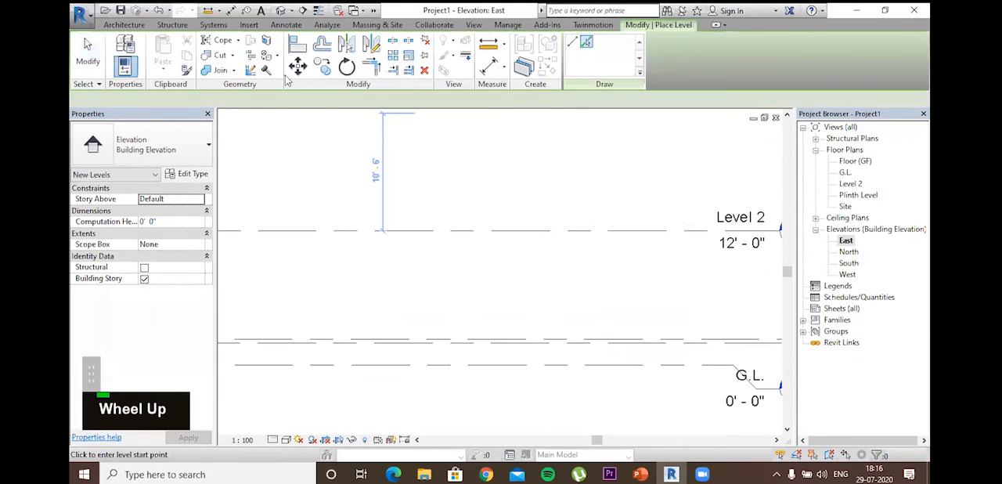
{"action": "left_click_drag", "start_coordinate": [314, 100], "coordinate": [295, 103]}
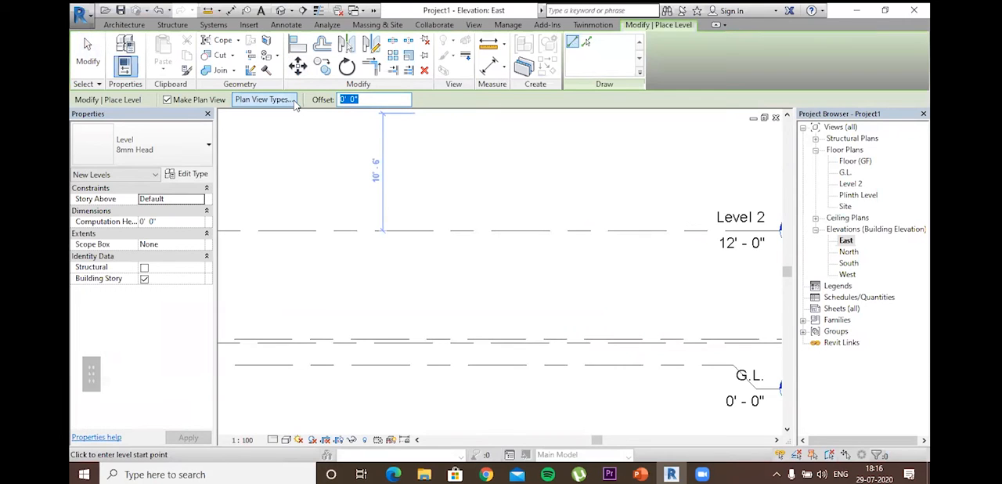
{"action": "type", "text": "4"}
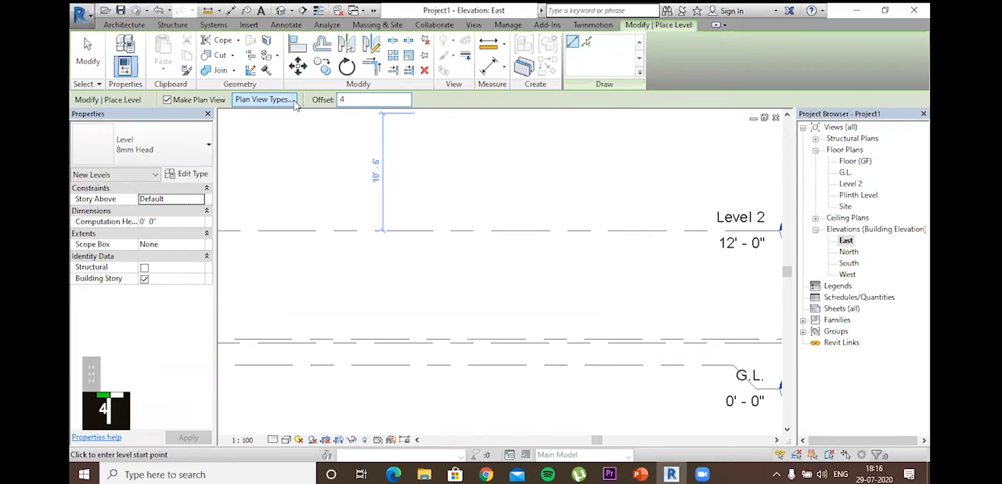
{"action": "key", "text": "Return"}
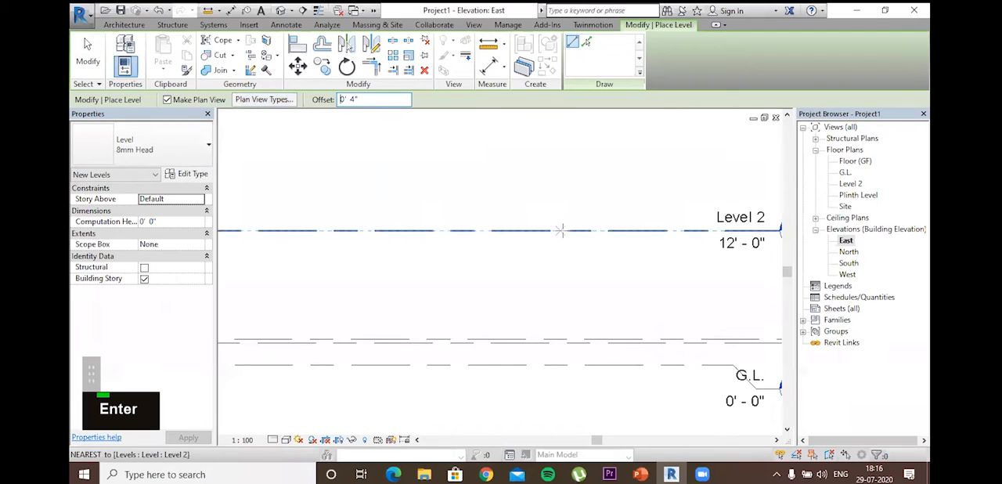
{"action": "scroll", "coordinate": [554, 223], "scroll_direction": "up", "scroll_amount": 3}
{"action": "left_click", "coordinate": [586, 41]}
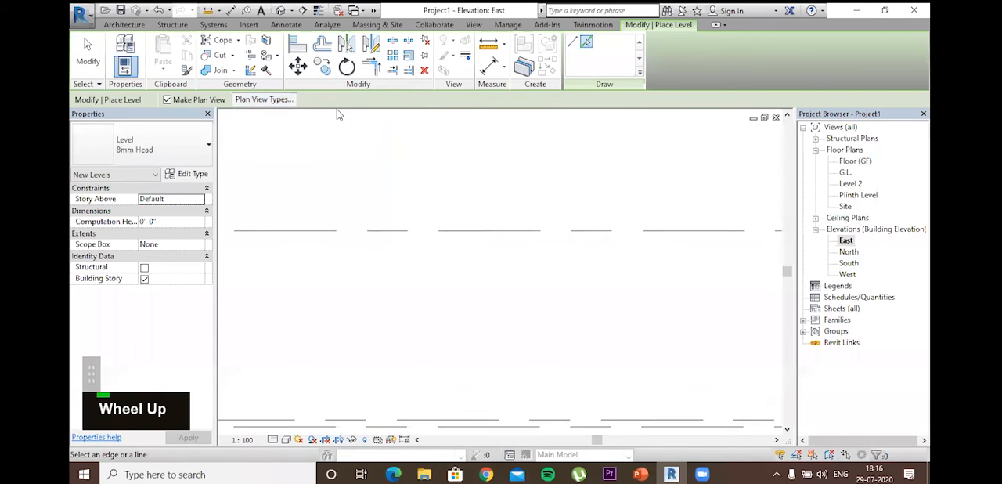
{"action": "left_click", "coordinate": [446, 230]}
{"action": "scroll", "coordinate": [592, 268], "scroll_direction": "down", "scroll_amount": 2}
{"action": "middle_click_drag", "start_coordinate": [593, 268], "coordinate": [465, 249]}
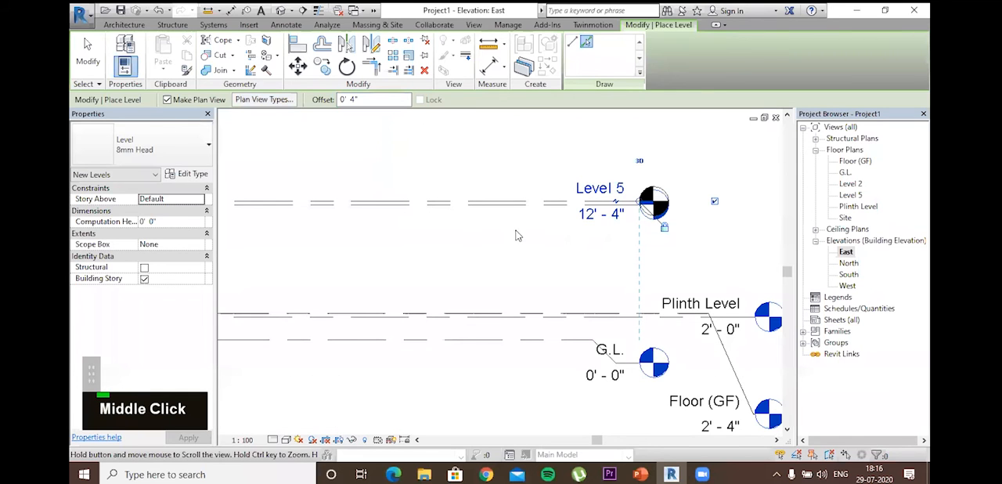
{"action": "key", "text": "Escape"}
{"action": "key", "text": "Escape"}
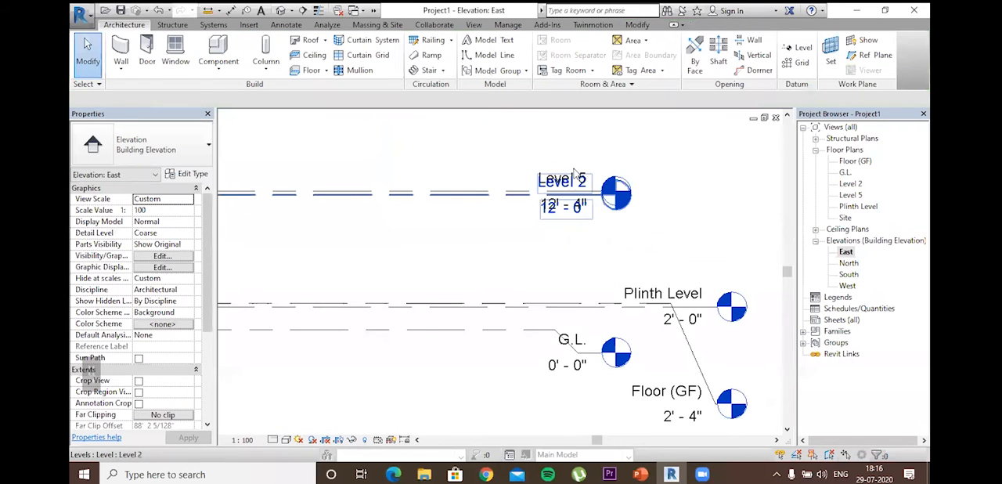
Step: Rename Level 5, the level 4" above Level 2, to Floor (FF) and rename its corresponding views too
{"action": "left_click", "coordinate": [575, 178]}
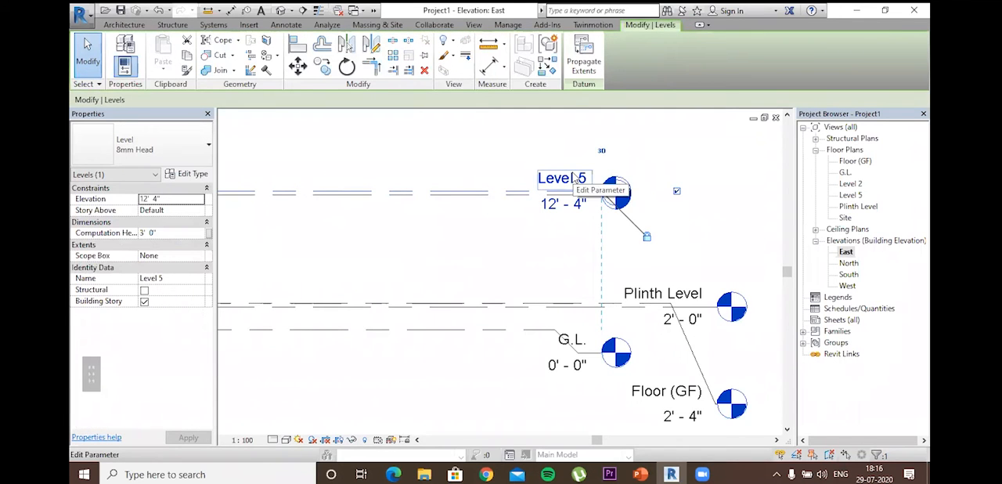
{"action": "left_click", "coordinate": [575, 178]}
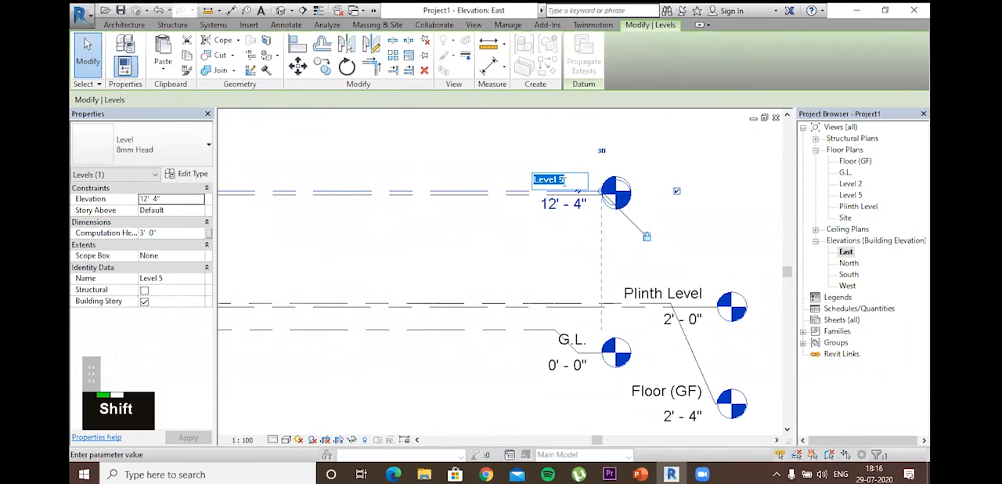
{"action": "type", "text": "Floor"}
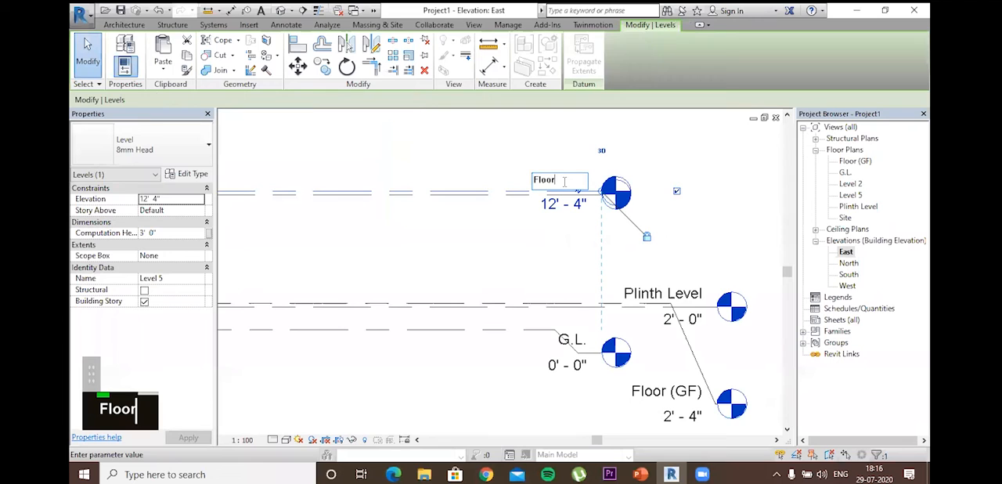
{"action": "type", "text": " ("}
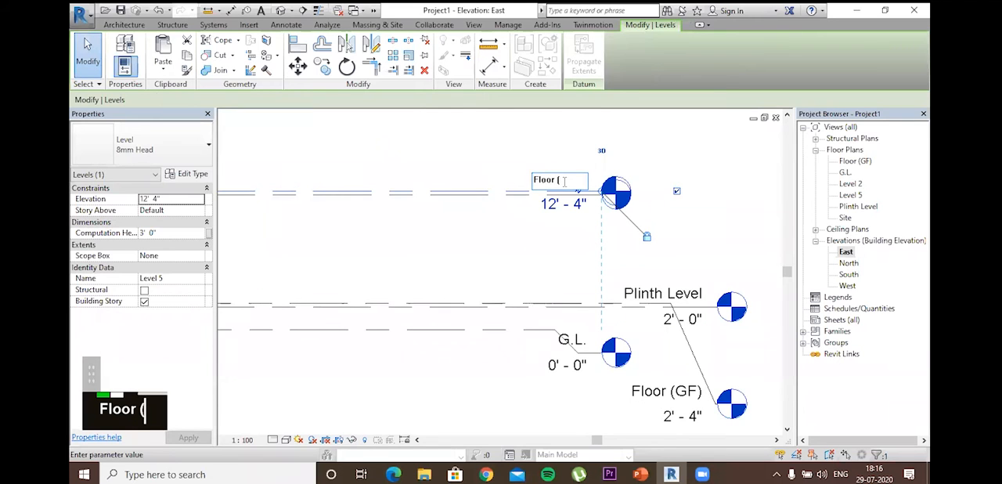
{"action": "type", "text": "FF)"}
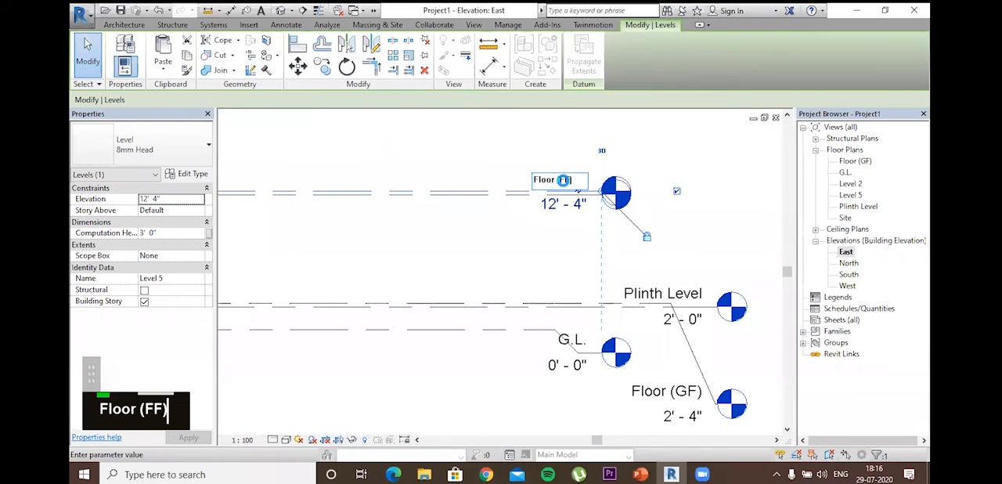
{"action": "key", "text": "Return"}
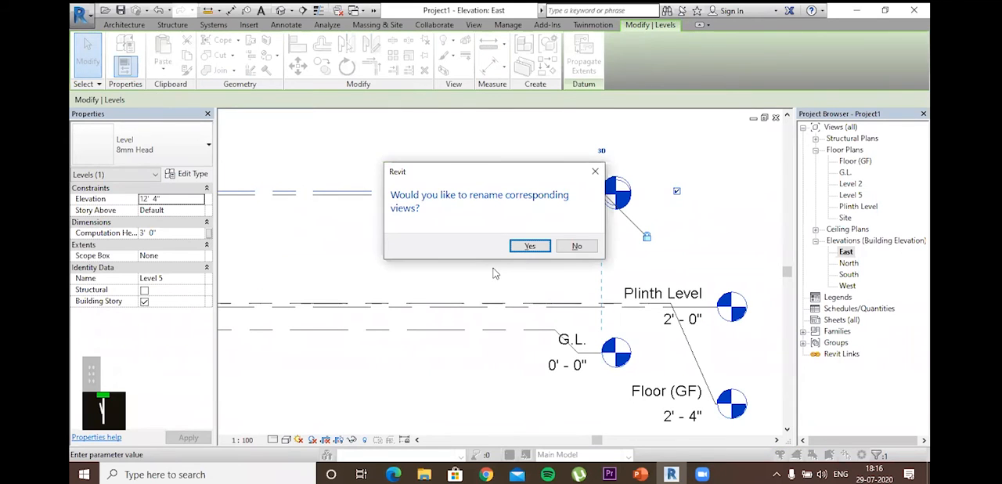
{"action": "left_click", "coordinate": [530, 246]}
Step: Add an elbow to the Floor (FF) level line and move its head up clear of the Level 2 head
{"action": "left_click", "coordinate": [579, 191]}
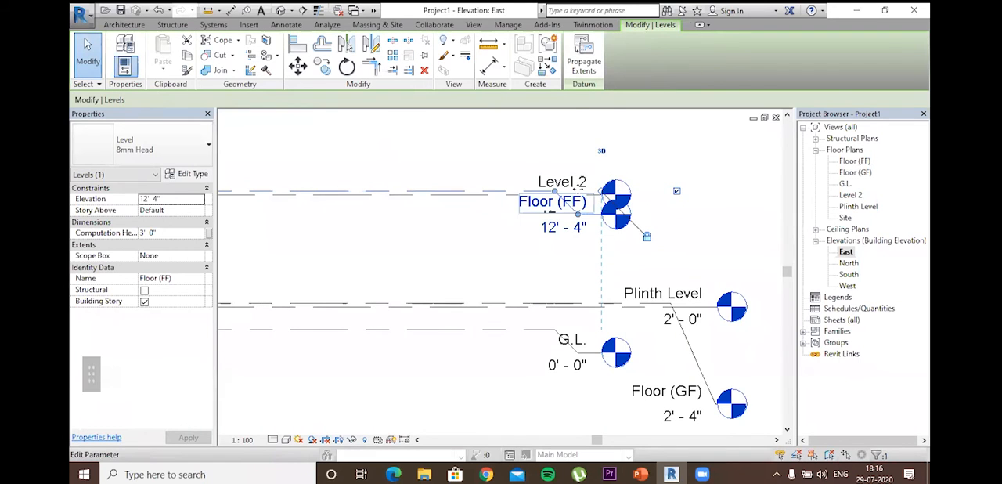
{"action": "left_click_drag", "start_coordinate": [577, 213], "coordinate": [652, 138]}
Step: Rename Level 2 to F.F. together with its corresponding views
{"action": "left_click", "coordinate": [577, 195]}
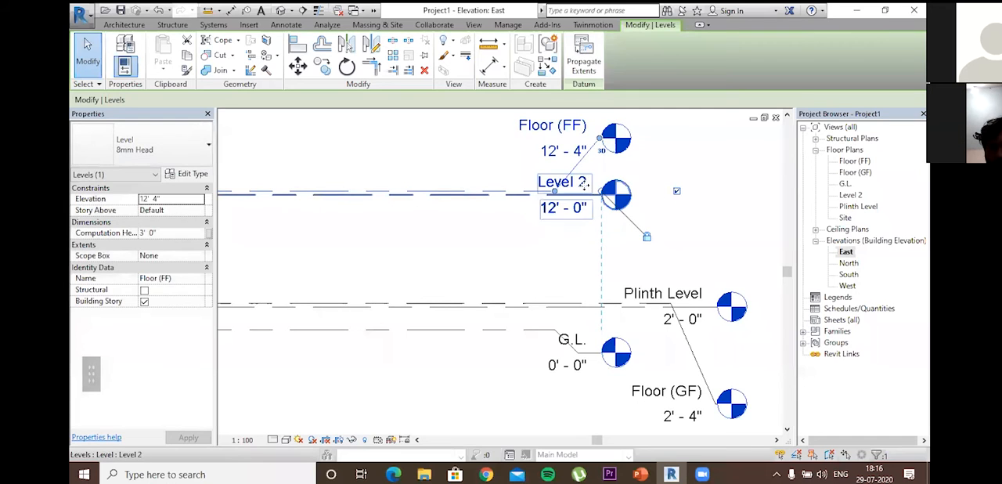
{"action": "double_click", "coordinate": [584, 184]}
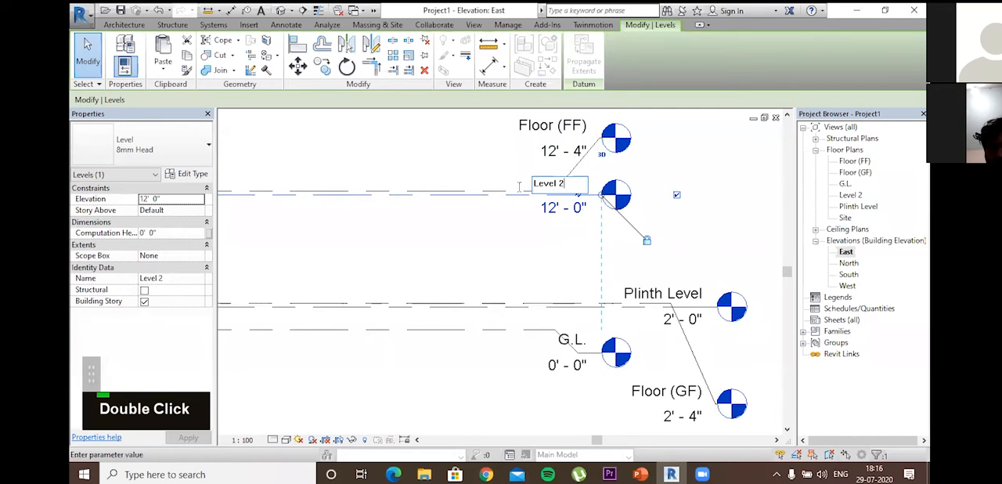
{"action": "type", "text": "F.F."}
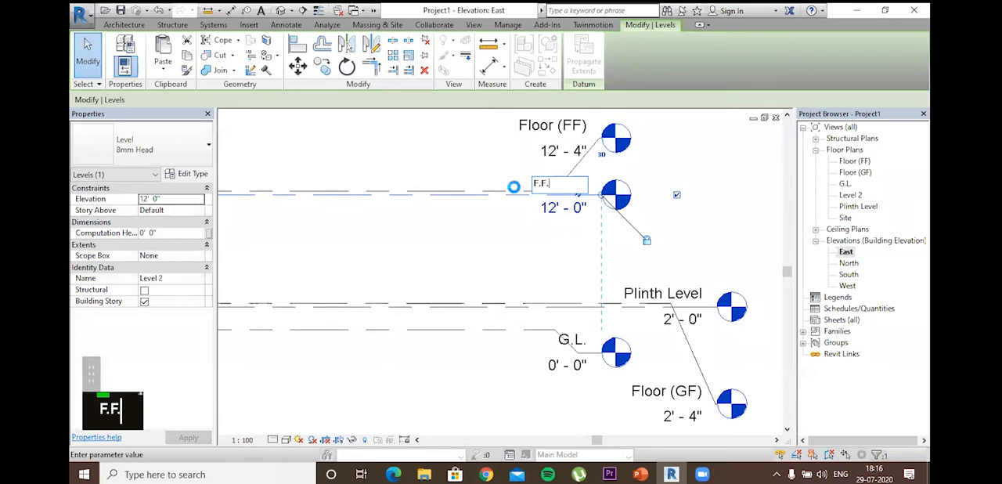
{"action": "key", "text": "Return"}
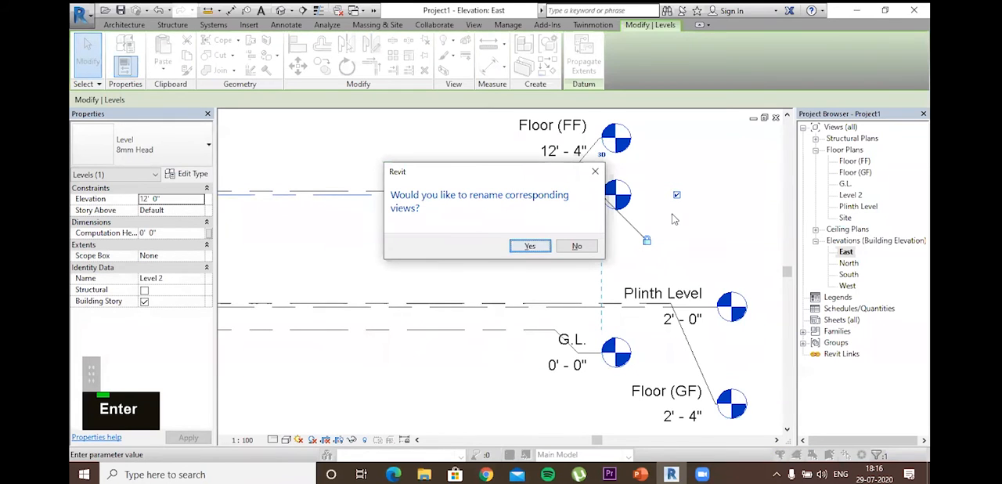
{"action": "key", "text": "Return"}
{"action": "left_click", "coordinate": [735, 172]}
Step: Start placing a new level by picking lines, with the offset set to 10'
{"action": "scroll", "coordinate": [753, 215], "scroll_direction": "down", "scroll_amount": 2}
{"action": "scroll", "coordinate": [753, 216], "scroll_direction": "down", "scroll_amount": 2}
{"action": "scroll", "coordinate": [616, 187], "scroll_direction": "up", "scroll_amount": 3}
{"action": "middle_click_drag", "start_coordinate": [615, 188], "coordinate": [603, 134]}
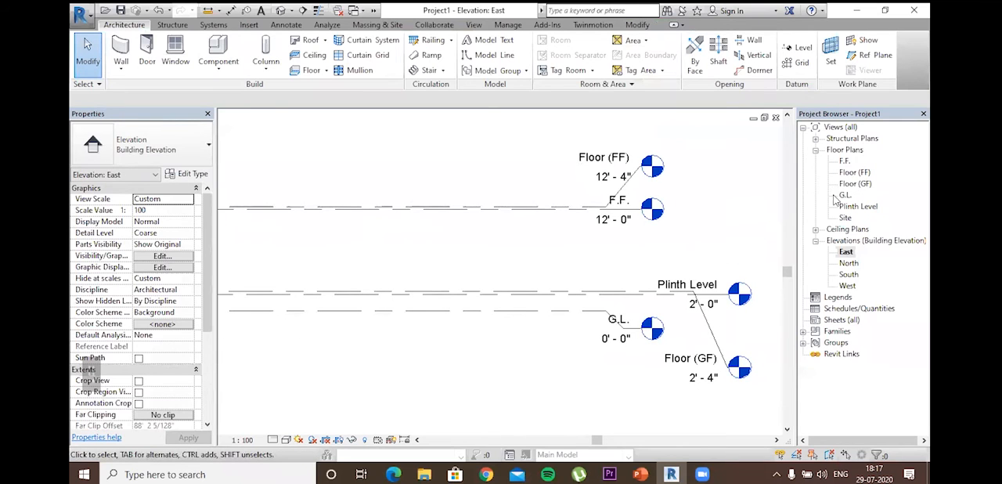
{"action": "left_click", "coordinate": [798, 49]}
{"action": "left_click", "coordinate": [587, 44]}
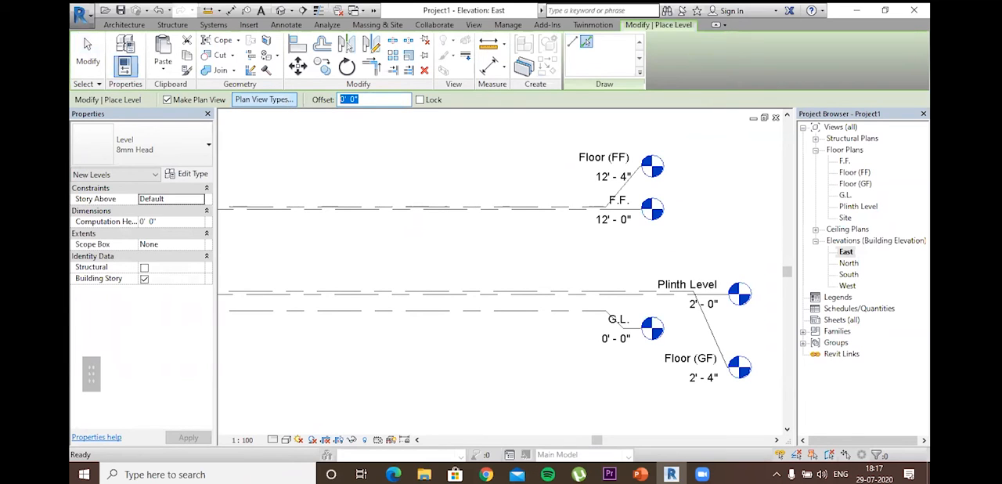
{"action": "type", "text": "1"}
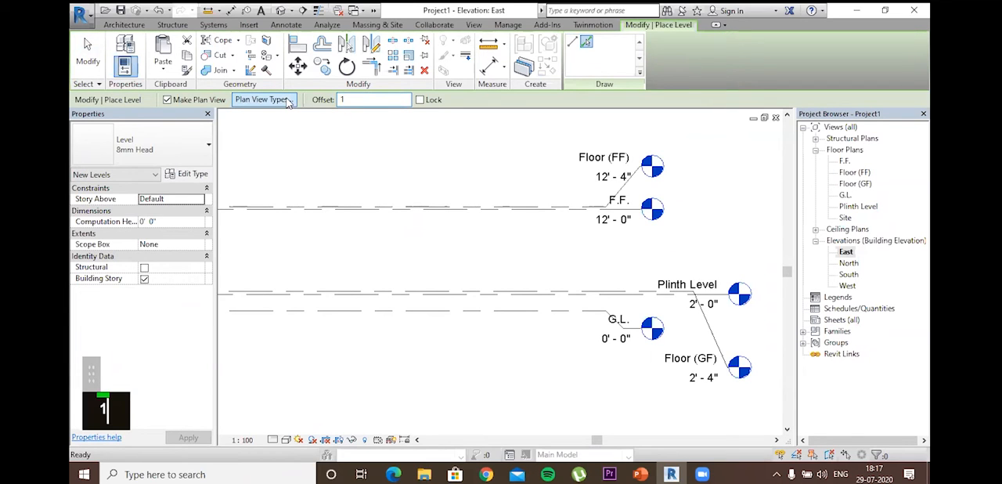
{"action": "type", "text": "0'"}
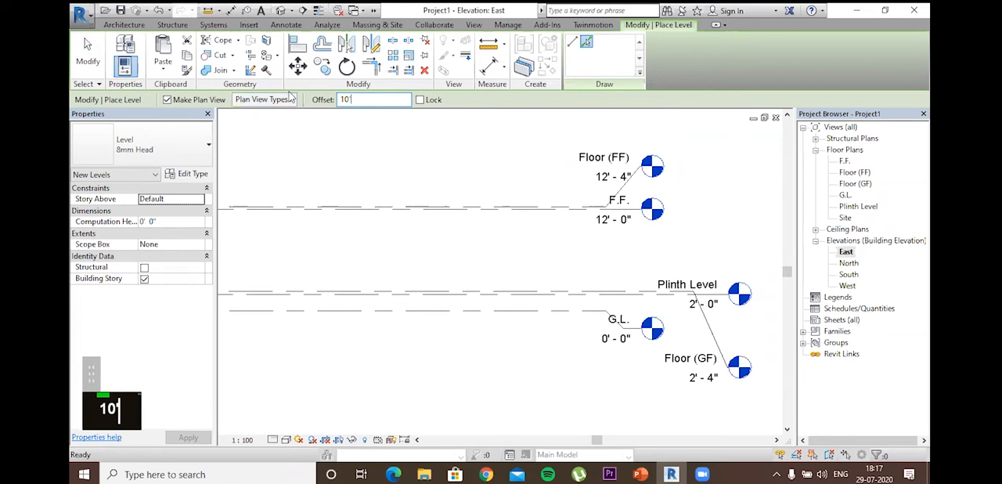
{"action": "key", "text": "Return"}
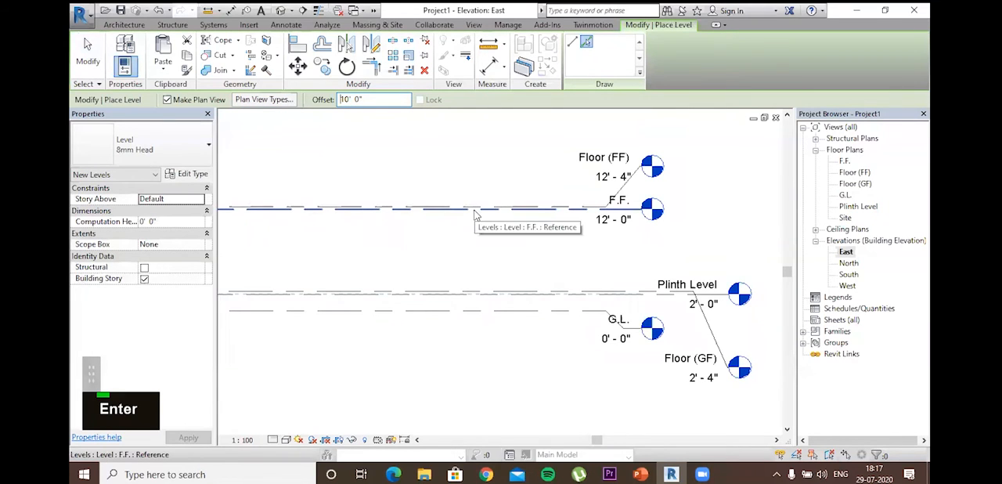
Step: Examine the F.F. and Floor (FF) level lines closely to decide which one to offset from
{"action": "scroll", "coordinate": [474, 214], "scroll_direction": "down", "scroll_amount": 2}
{"action": "scroll", "coordinate": [474, 214], "scroll_direction": "down", "scroll_amount": 2}
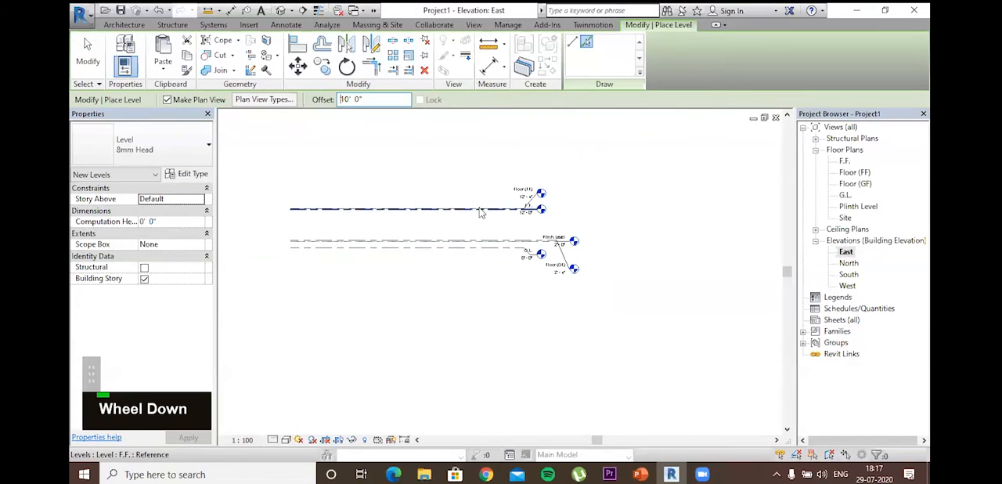
{"action": "scroll", "coordinate": [477, 212], "scroll_direction": "up", "scroll_amount": 4}
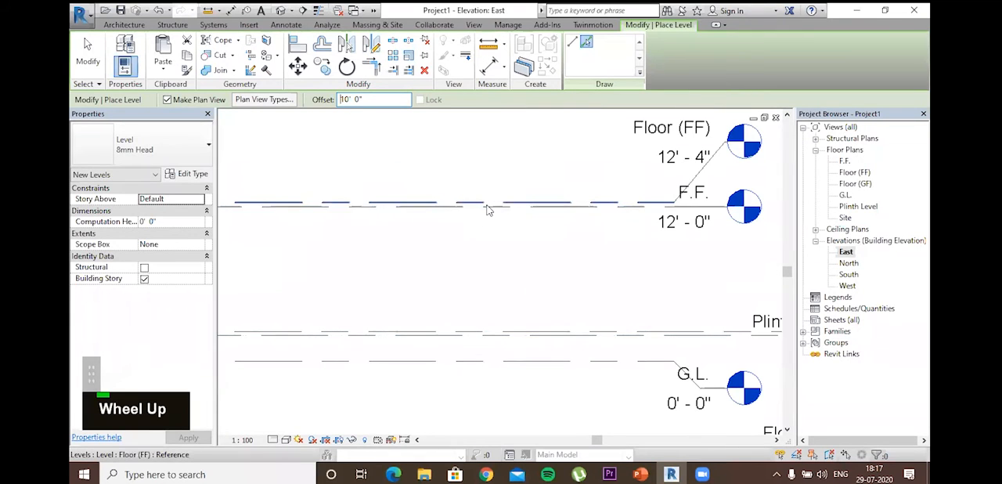
{"action": "scroll", "coordinate": [488, 210], "scroll_direction": "up", "scroll_amount": 2}
{"action": "scroll", "coordinate": [488, 209], "scroll_direction": "down", "scroll_amount": 4}
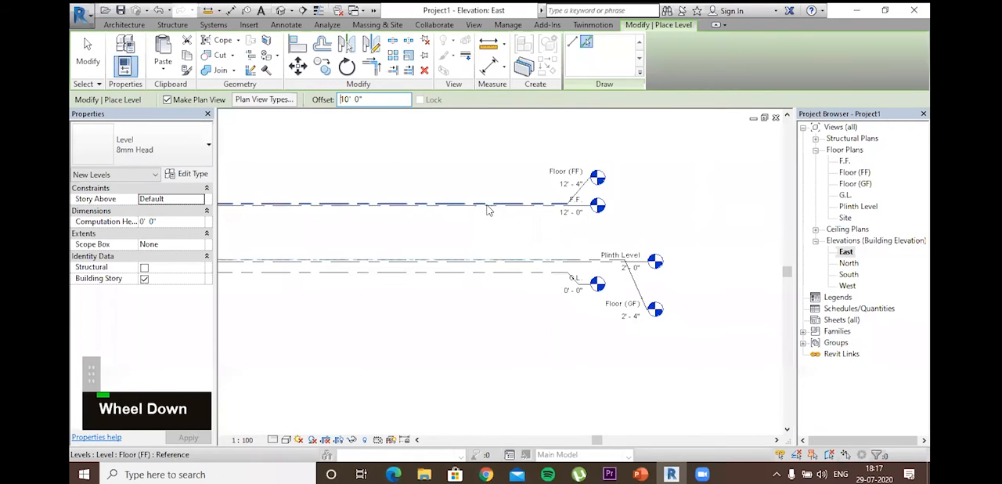
{"action": "scroll", "coordinate": [484, 209], "scroll_direction": "up", "scroll_amount": 2}
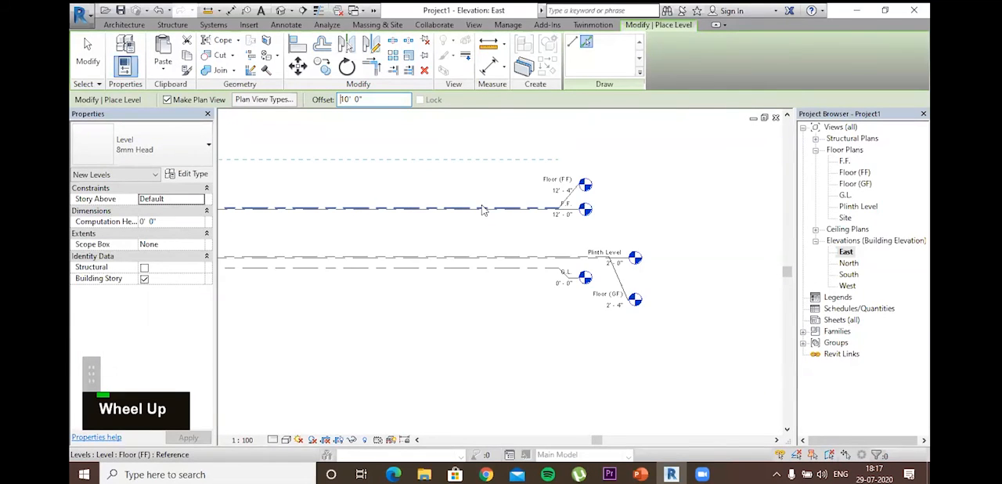
{"action": "scroll", "coordinate": [483, 210], "scroll_direction": "up", "scroll_amount": 2}
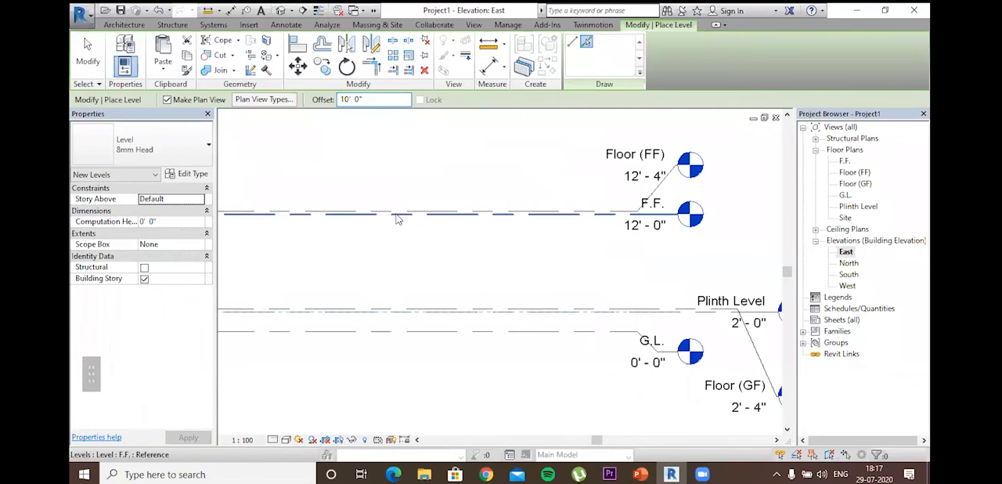
{"action": "scroll", "coordinate": [397, 217], "scroll_direction": "up", "scroll_amount": 2}
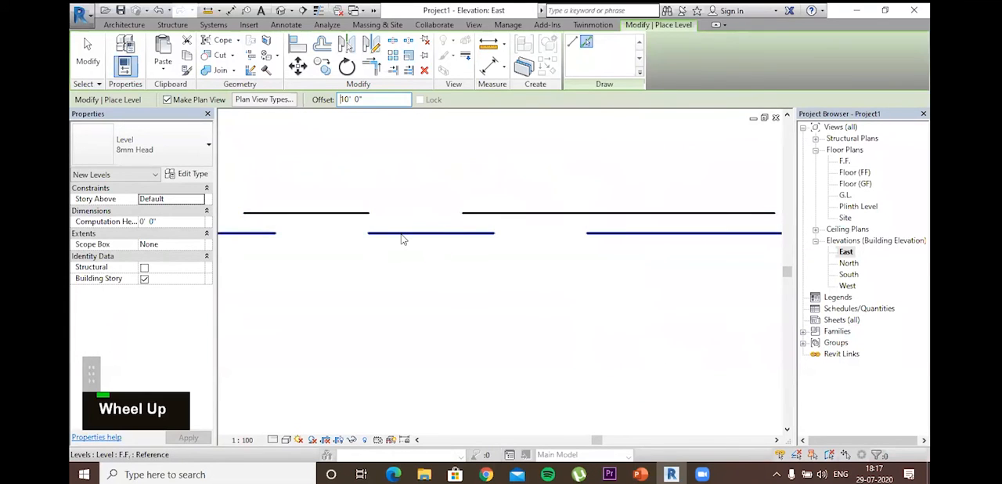
{"action": "scroll", "coordinate": [402, 239], "scroll_direction": "down", "scroll_amount": 2}
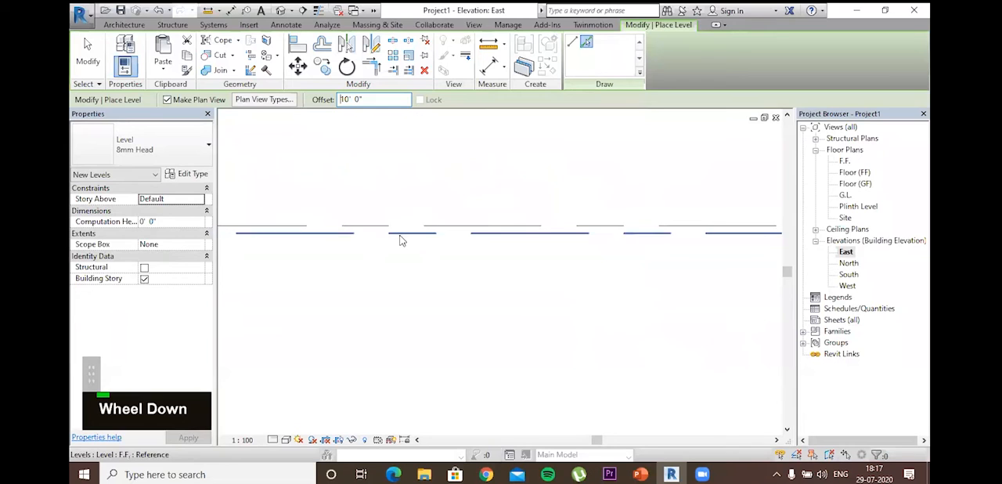
{"action": "scroll", "coordinate": [400, 241], "scroll_direction": "down", "scroll_amount": 2}
Step: Place a level offset 9' 10" above the Floor (FF) line, and end level placement
{"action": "double_click", "coordinate": [352, 100]}
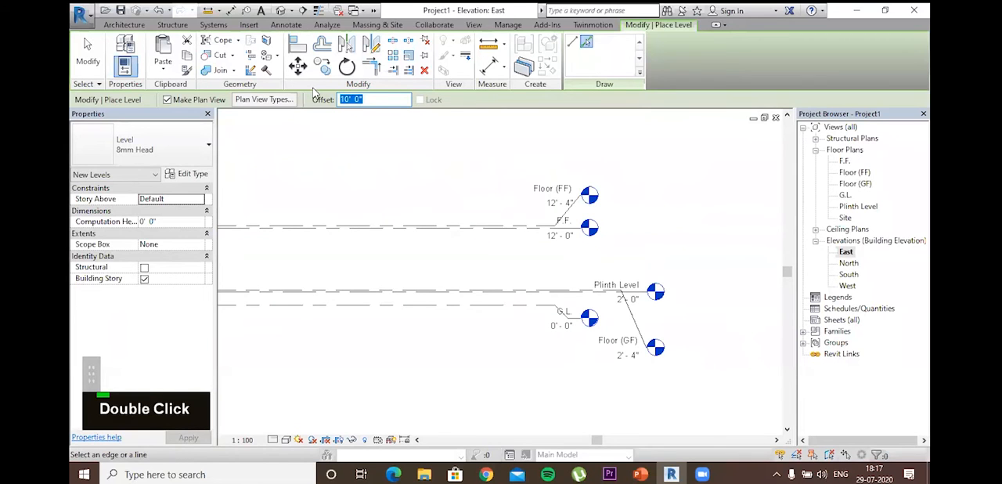
{"action": "key", "text": "BackSpace"}
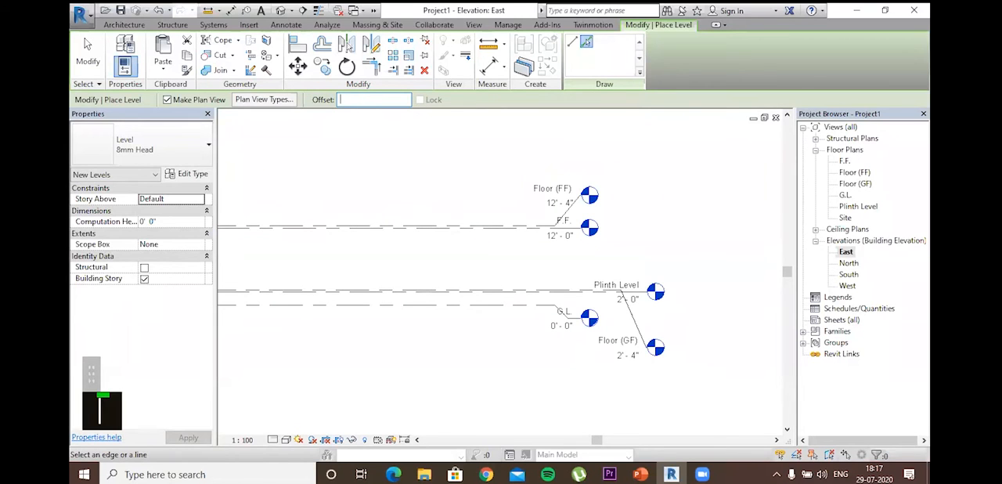
{"action": "type", "text": "9'"}
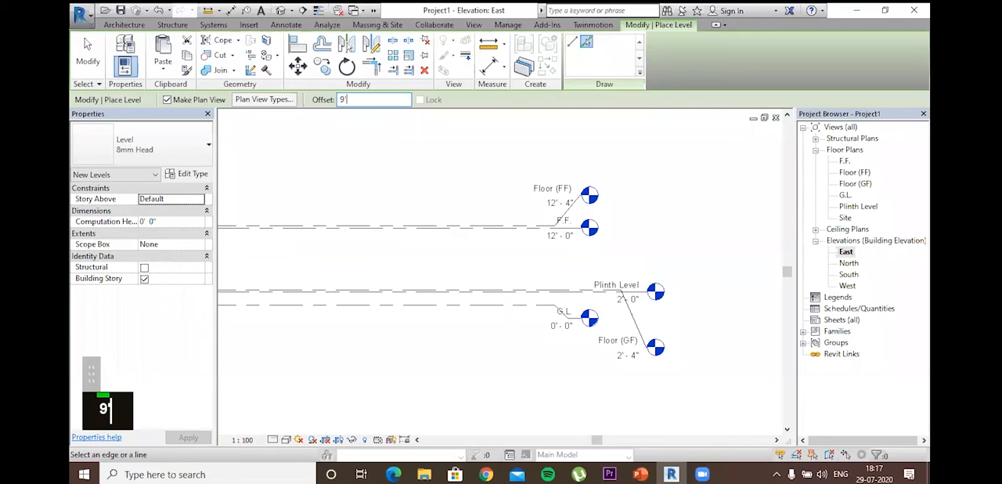
{"action": "type", "text": "10\""}
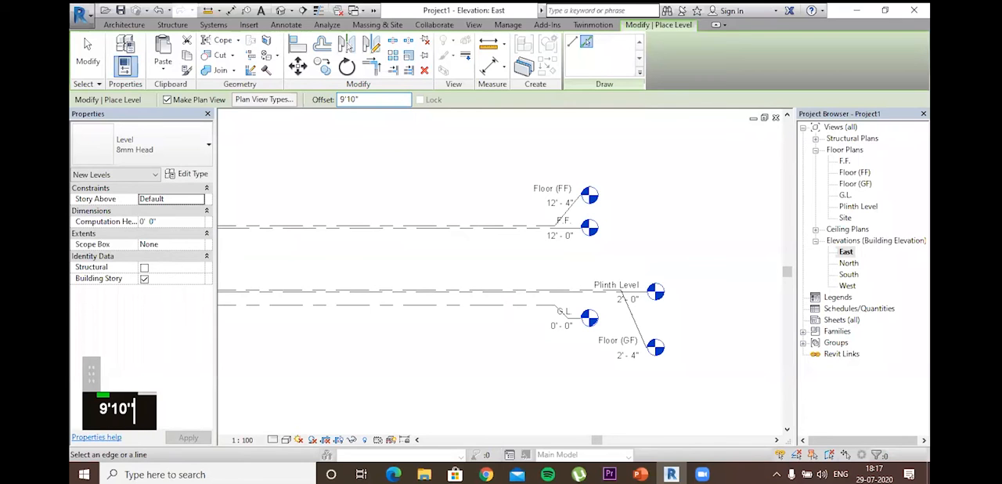
{"action": "key", "text": "Return"}
{"action": "scroll", "coordinate": [482, 203], "scroll_direction": "up", "scroll_amount": 2}
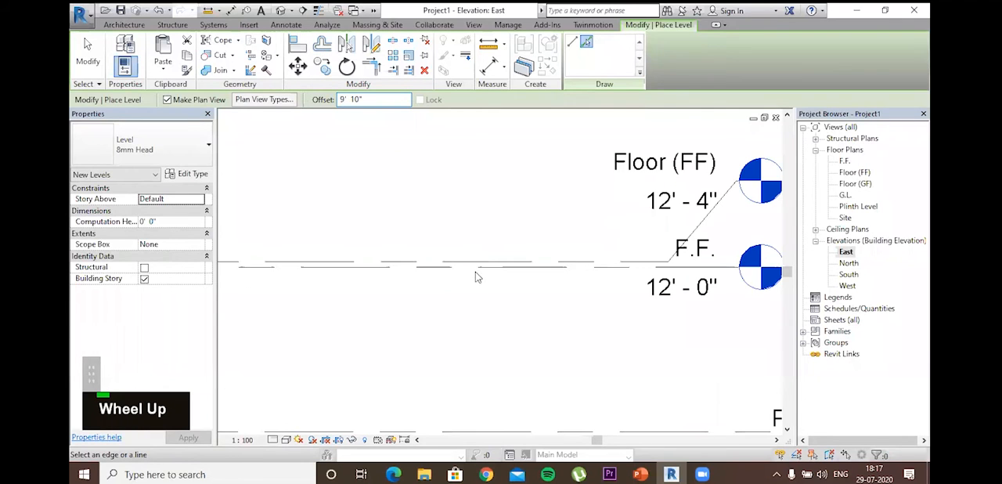
{"action": "scroll", "coordinate": [470, 263], "scroll_direction": "down", "scroll_amount": 1}
{"action": "scroll", "coordinate": [470, 263], "scroll_direction": "down", "scroll_amount": 2}
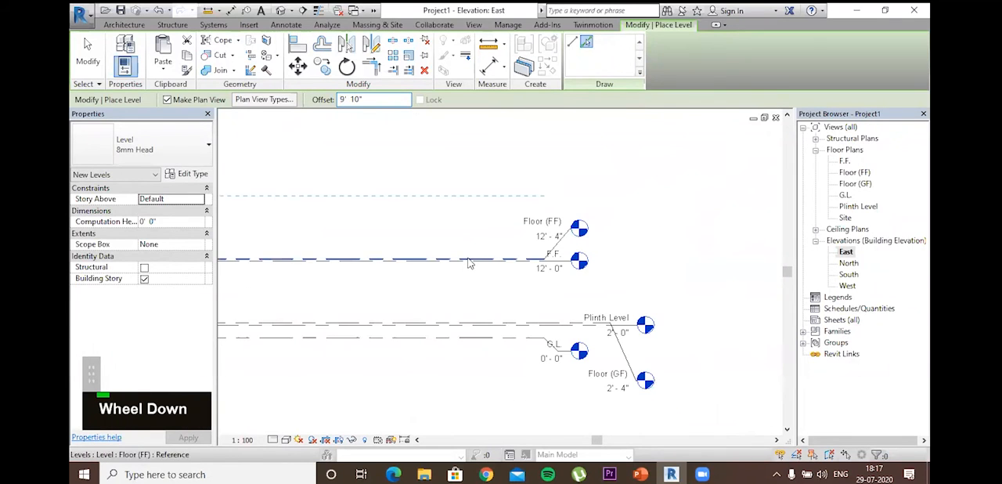
{"action": "left_click", "coordinate": [469, 263]}
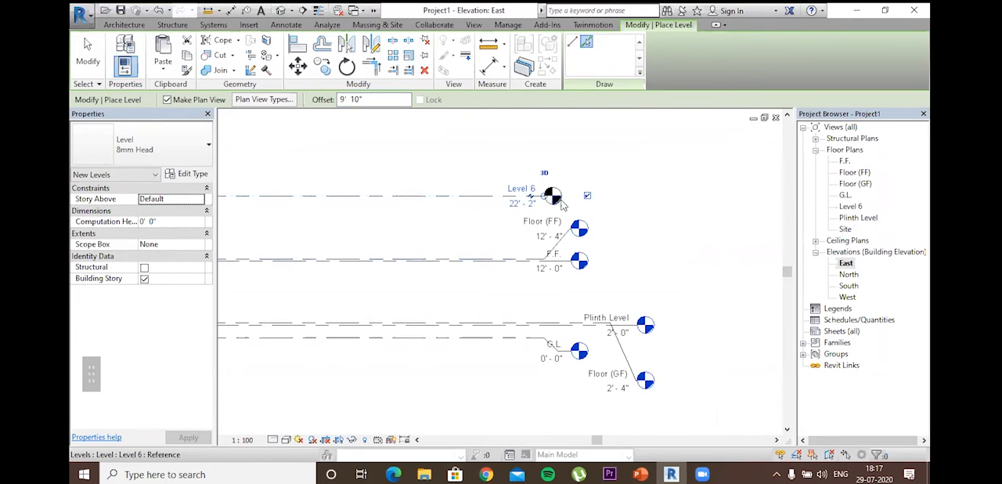
{"action": "key", "text": "Escape"}
{"action": "key", "text": "Escape"}
{"action": "key", "text": "Escape"}
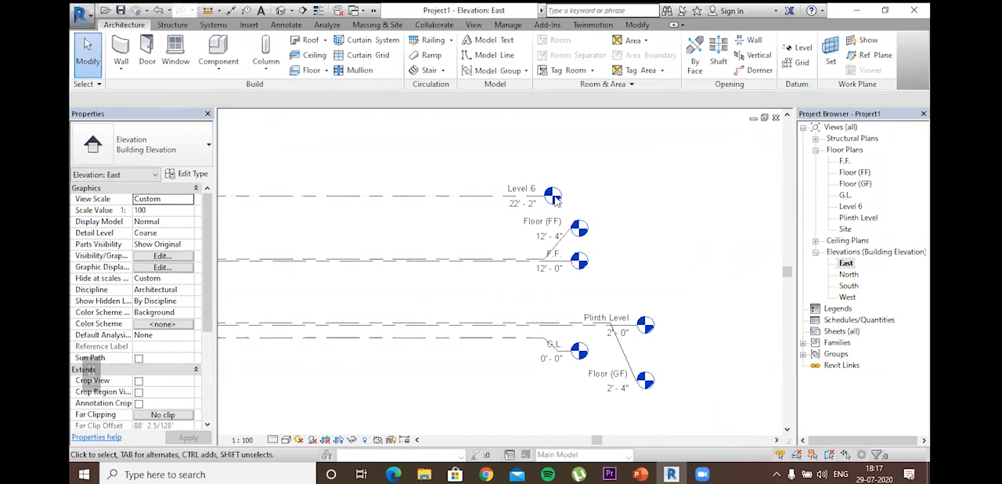
Step: Extend the end of Level 6 to align with the Plinth Level head, and rename it and its corresponding views to Roof
{"action": "left_click", "coordinate": [521, 196]}
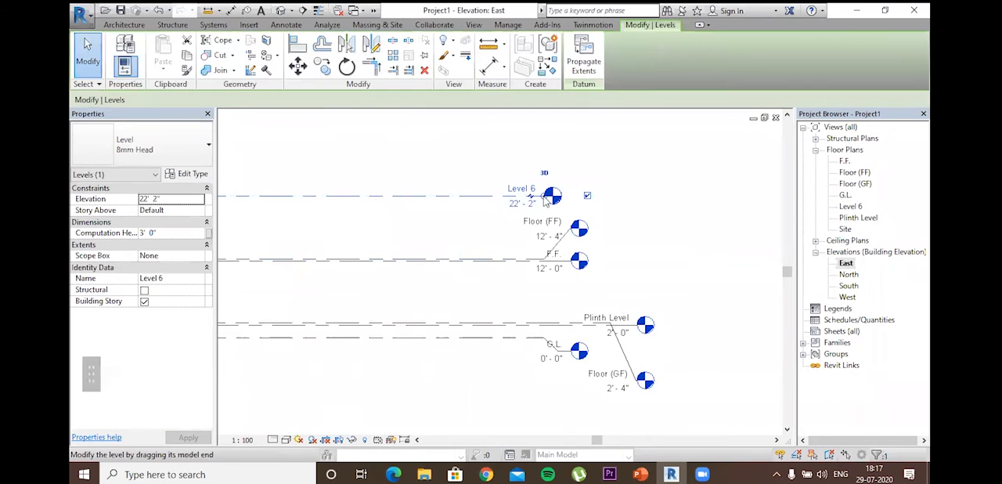
{"action": "left_click_drag", "start_coordinate": [624, 197], "coordinate": [644, 196]}
{"action": "left_click", "coordinate": [613, 185]}
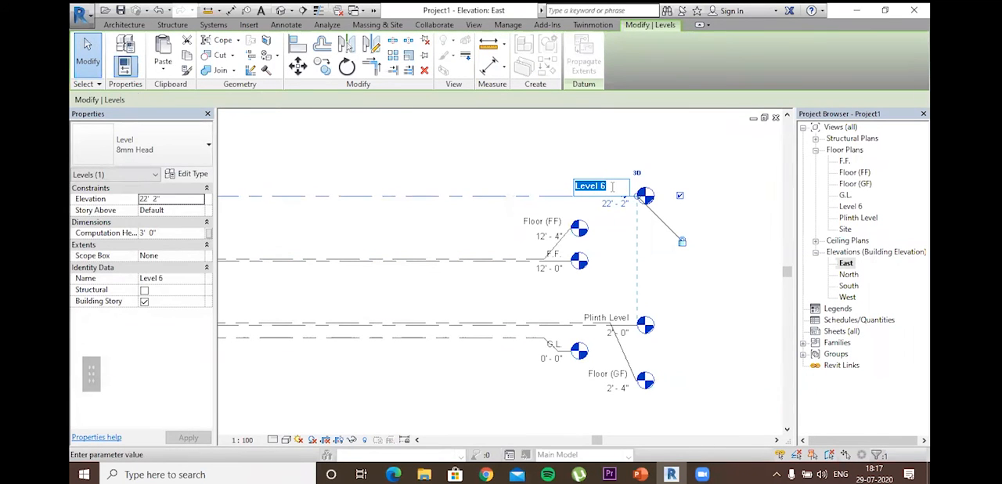
{"action": "type", "text": "Ro"}
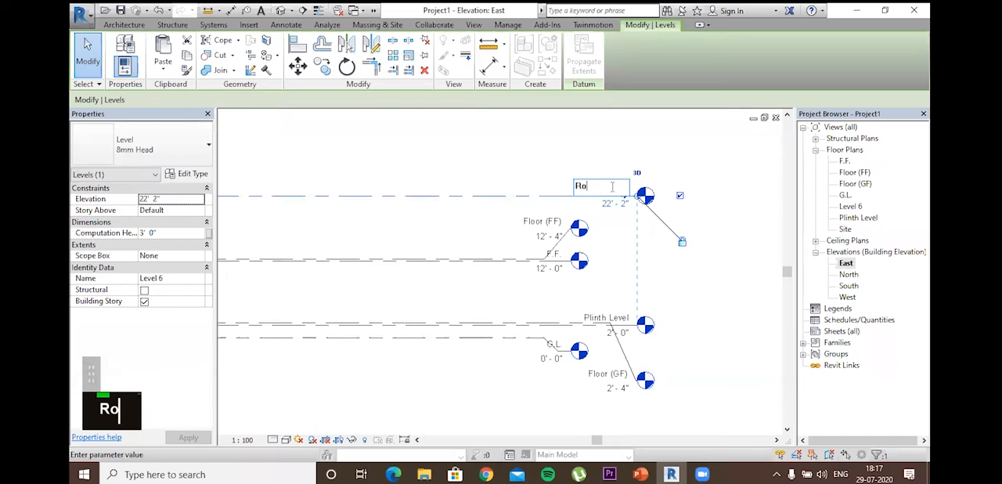
{"action": "type", "text": "of"}
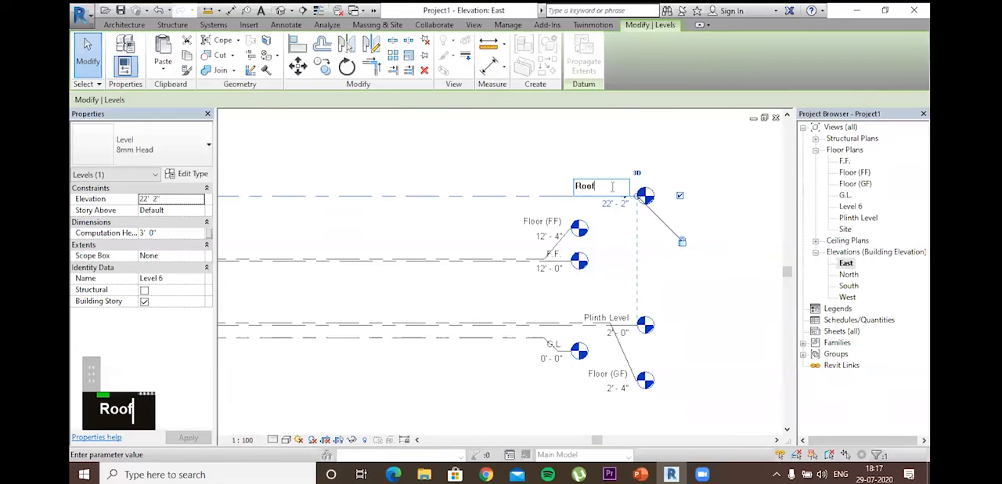
{"action": "key", "text": "Return"}
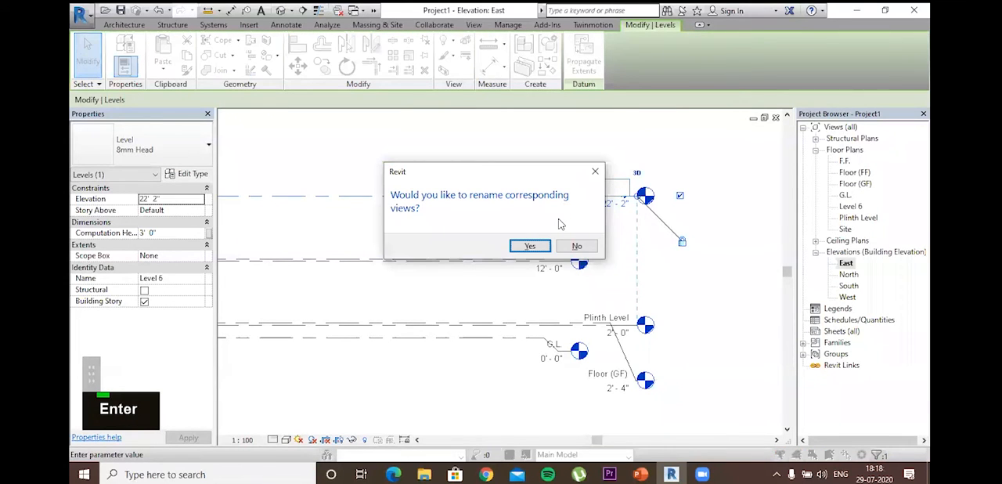
{"action": "key", "text": "Return"}
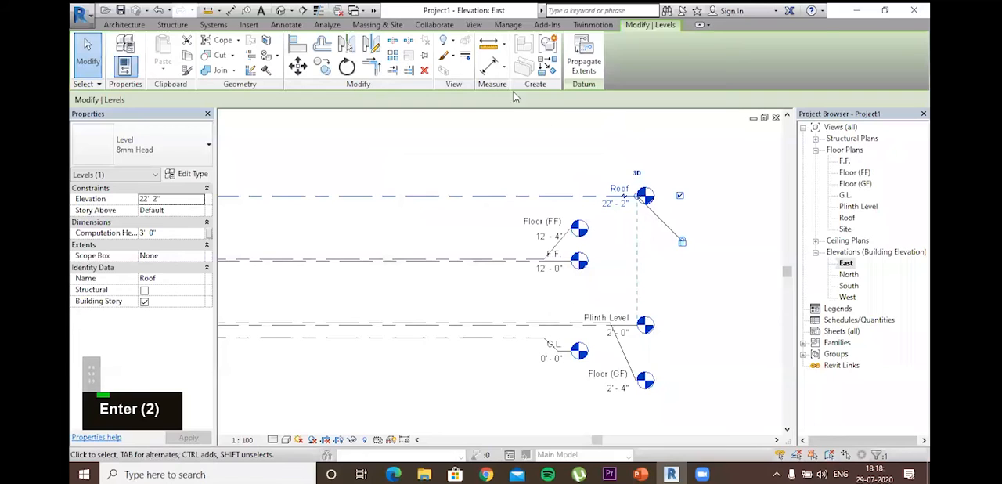
{"action": "key", "text": "Escape"}
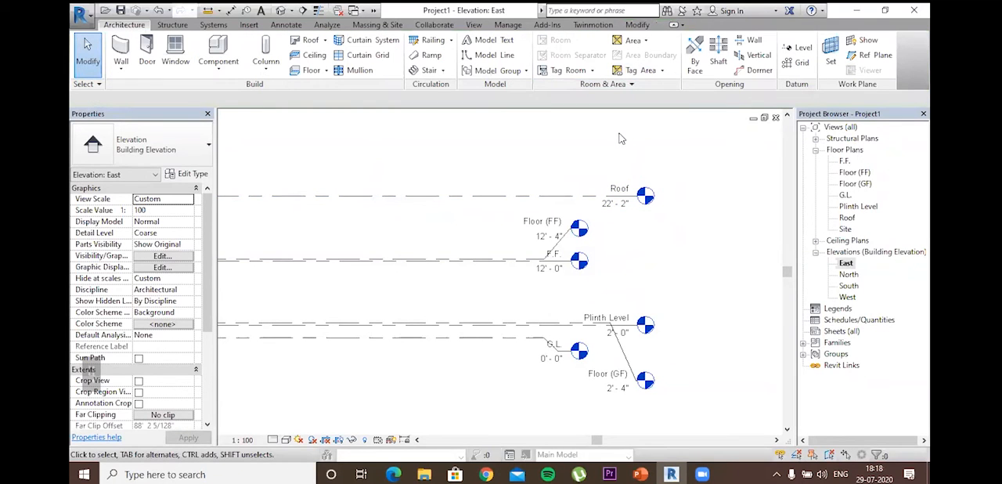
Step: Place a level offset 4" above the Roof level by picking its line, and end level placement
{"action": "scroll", "coordinate": [728, 167], "scroll_direction": "down", "scroll_amount": 1}
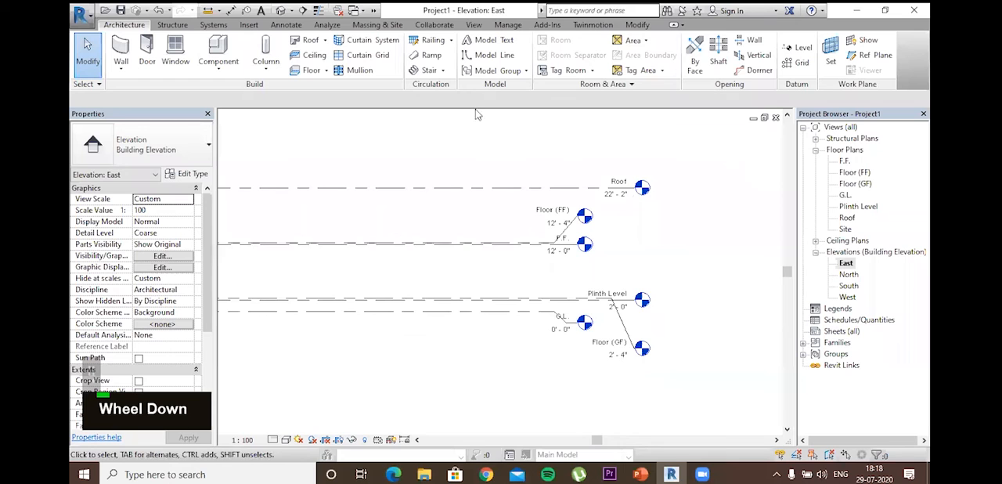
{"action": "scroll", "coordinate": [642, 187], "scroll_direction": "up", "scroll_amount": 1}
{"action": "left_click", "coordinate": [801, 51]}
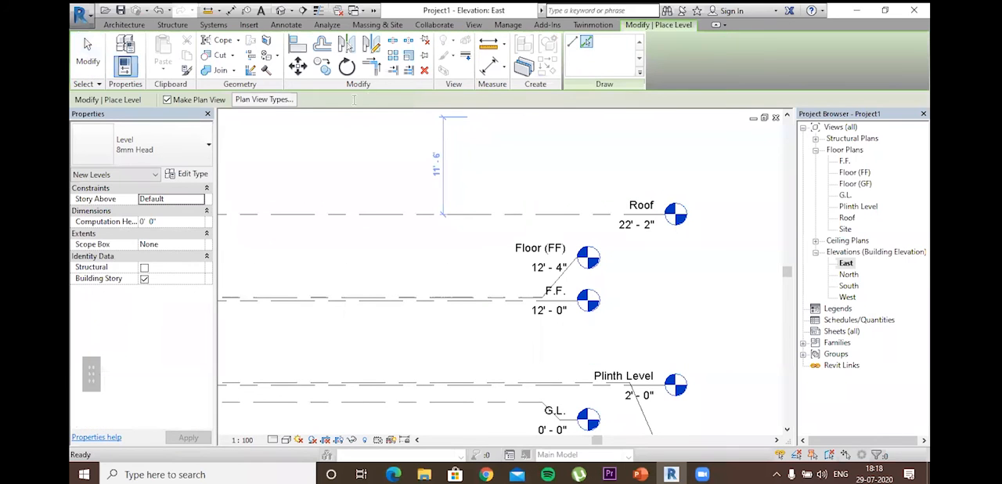
{"action": "left_click", "coordinate": [380, 100]}
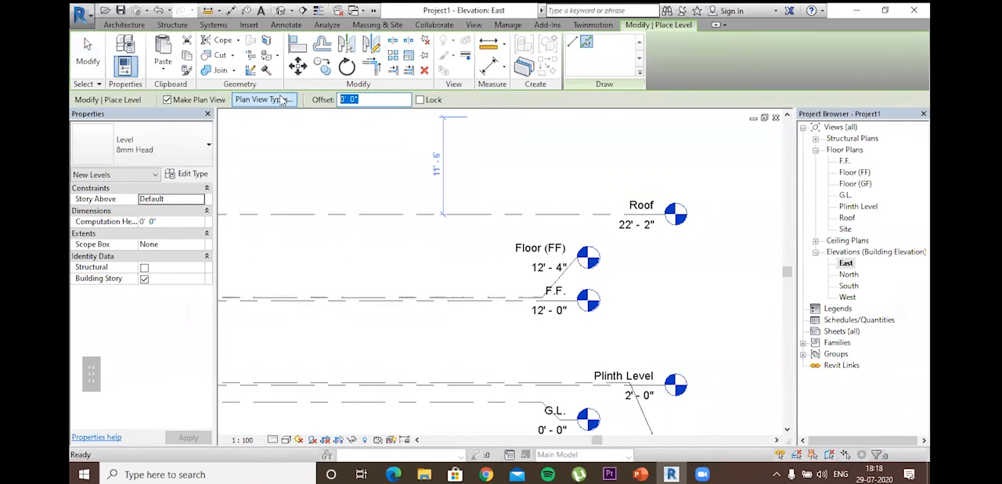
{"action": "type", "text": "4"}
{"action": "key", "text": "Return"}
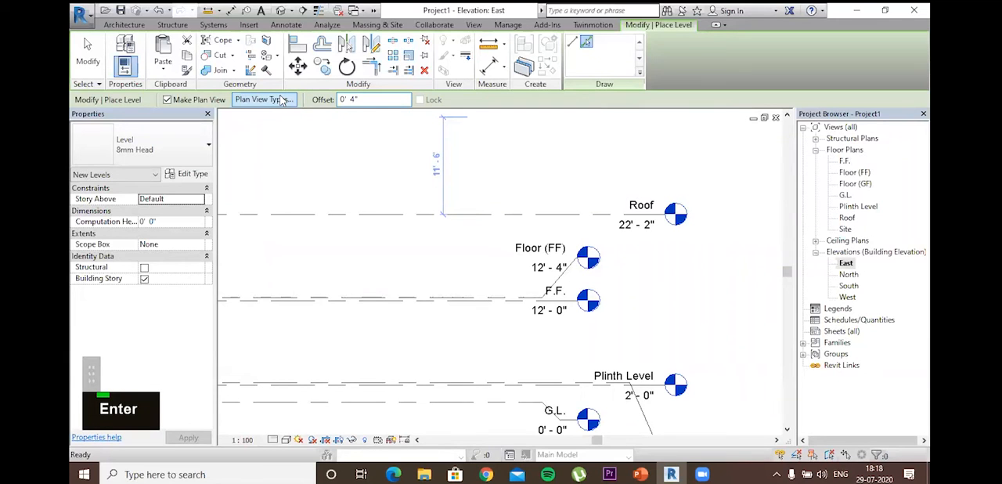
{"action": "left_click", "coordinate": [492, 218]}
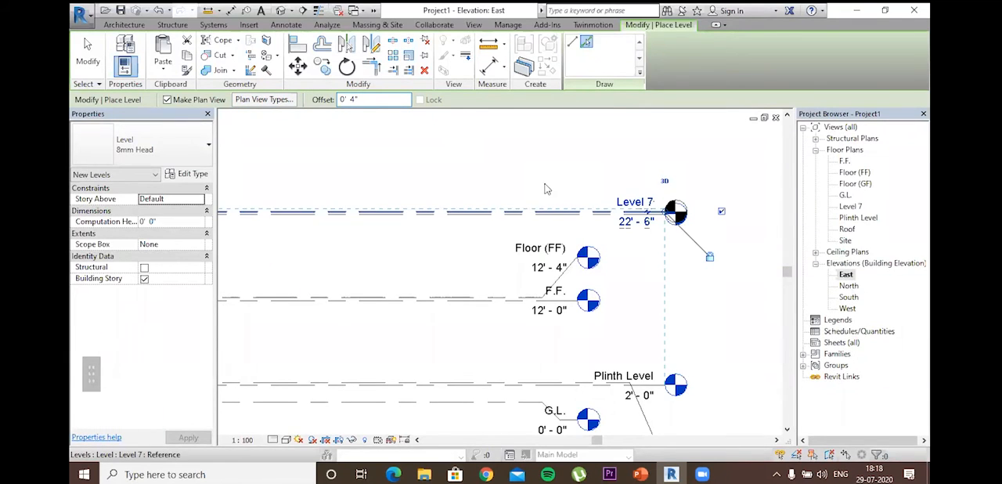
{"action": "key", "text": "Escape"}
{"action": "key", "text": "Escape"}
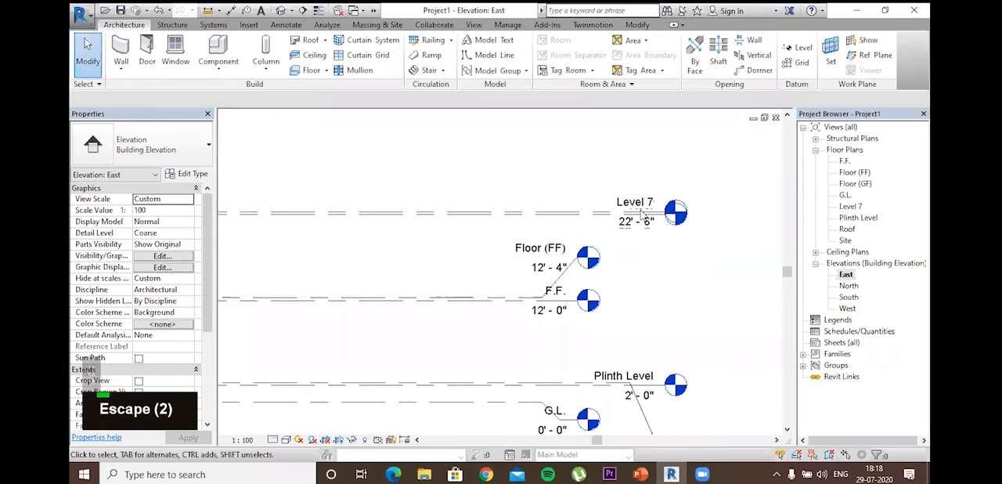
Step: Select the Level 7 line and raise its head on an elbow above the Roof level head so the labels no longer overlap
{"action": "left_click", "coordinate": [645, 217]}
{"action": "left_click_drag", "start_coordinate": [647, 227], "coordinate": [649, 237]}
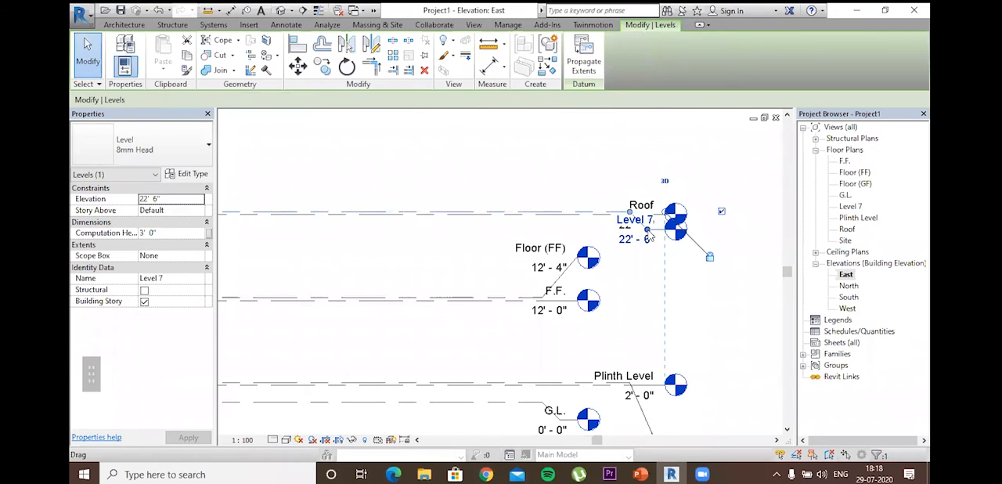
{"action": "left_click_drag", "start_coordinate": [656, 202], "coordinate": [697, 158]}
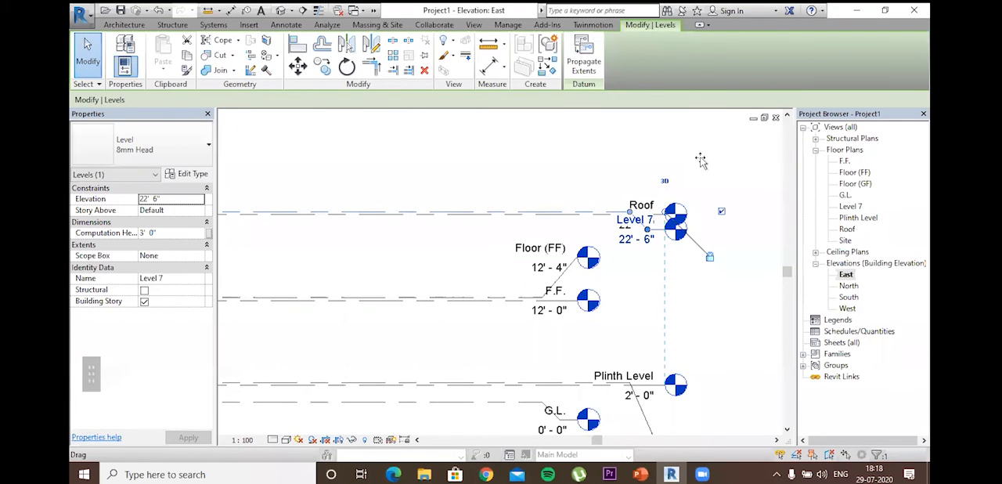
Step: Rename Level 7 and its corresponding views to Floor (Roof), and clear the selection
{"action": "left_click", "coordinate": [637, 150]}
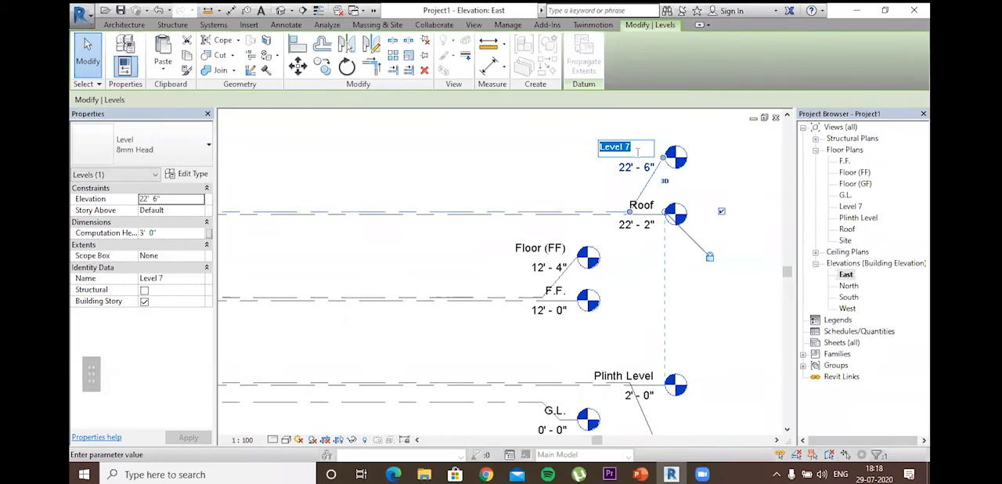
{"action": "type", "text": "Roof F"}
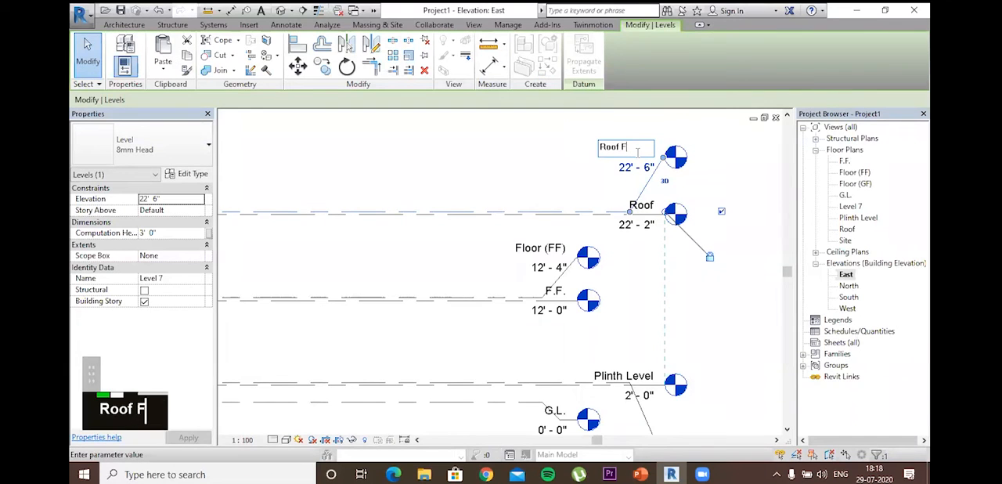
{"action": "type", "text": "loor"}
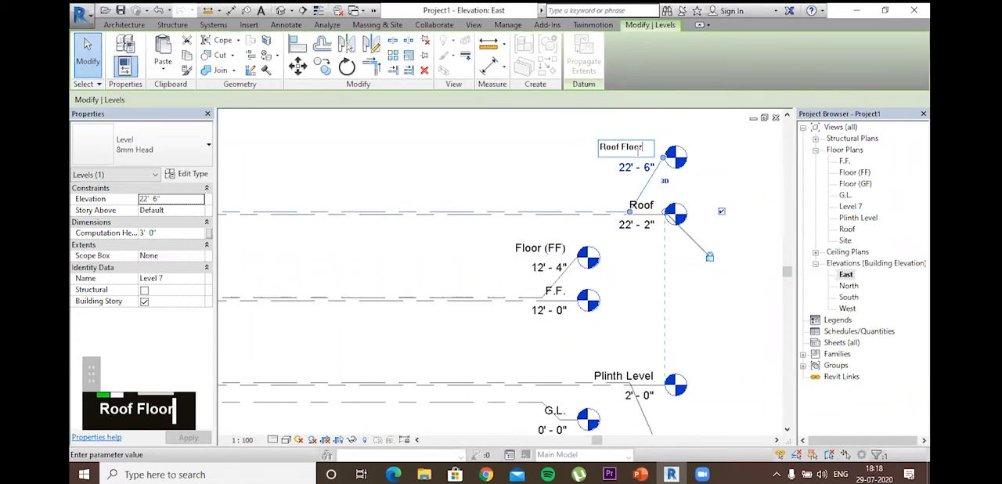
{"action": "key", "text": "BackSpace"}
{"action": "key", "text": "BackSpace"}
{"action": "key", "text": "BackSpace"}
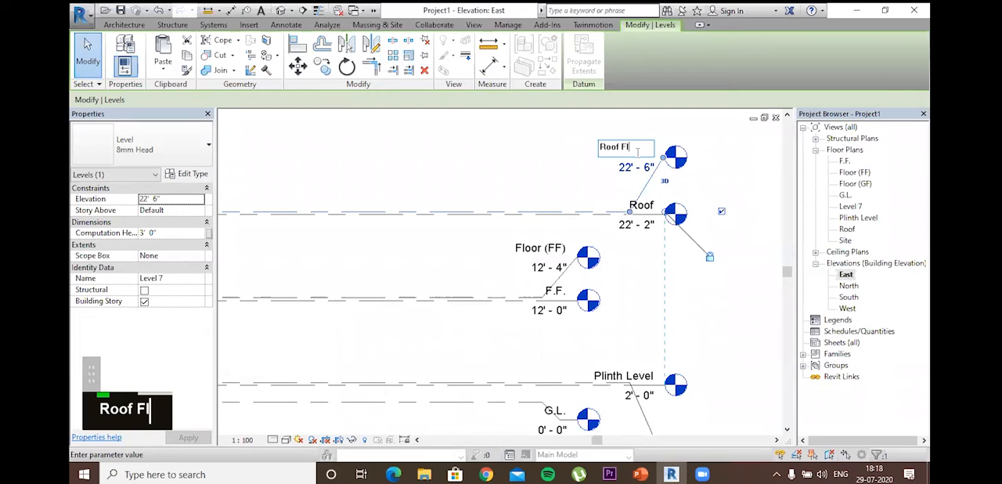
{"action": "key", "text": "BackSpace"}
{"action": "key", "text": "BackSpace"}
{"action": "key", "text": "BackSpace"}
{"action": "key", "text": "BackSpace"}
{"action": "key", "text": "BackSpace"}
{"action": "key", "text": "BackSpace"}
{"action": "key", "text": "BackSpace"}
{"action": "type", "text": "Floor "}
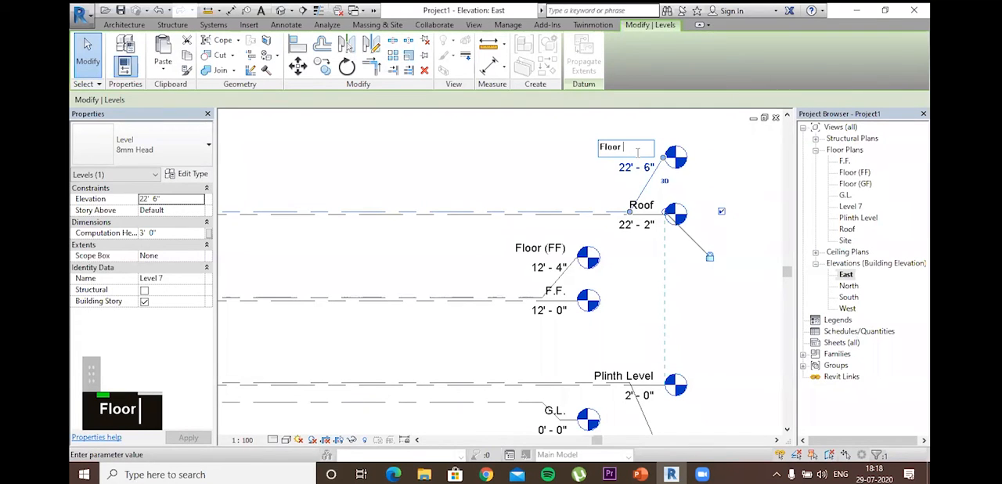
{"action": "type", "text": "(Roof)"}
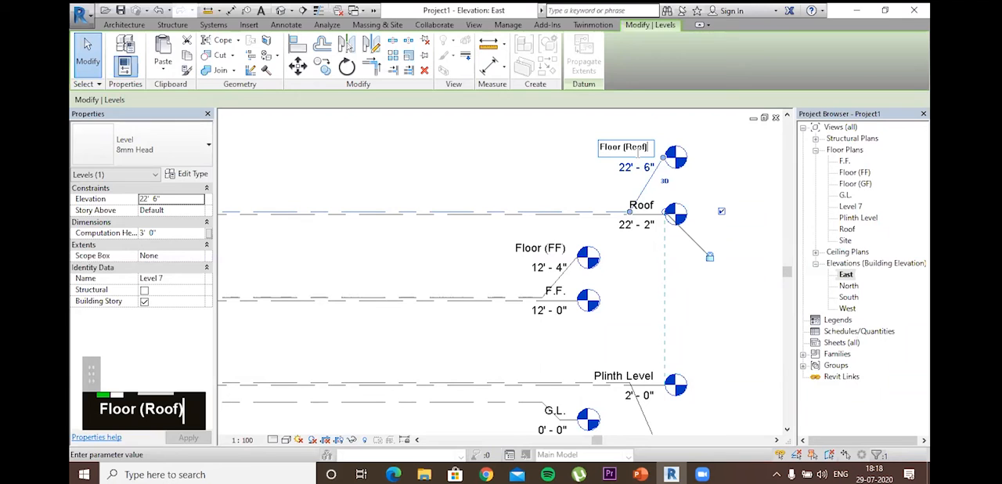
{"action": "key", "text": "Return"}
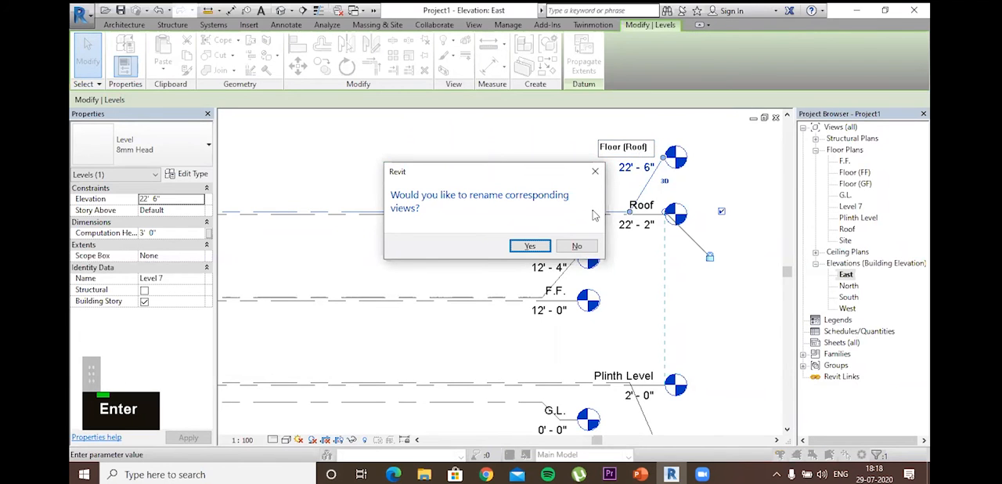
{"action": "key", "text": "Return"}
{"action": "scroll", "coordinate": [746, 355], "scroll_direction": "down", "scroll_amount": 2}
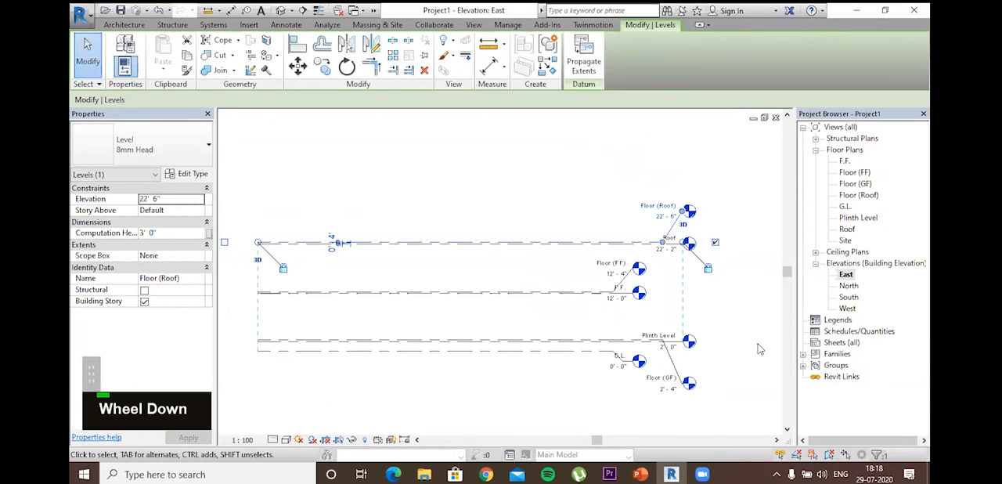
{"action": "key", "text": "Escape"}
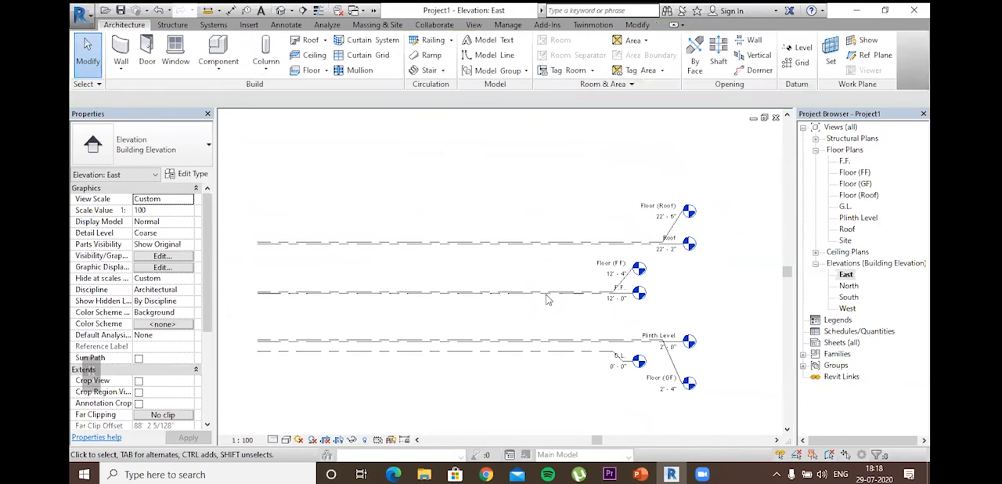
{"action": "key", "text": "Escape"}
{"action": "scroll", "coordinate": [504, 280], "scroll_direction": "down", "scroll_amount": 2}
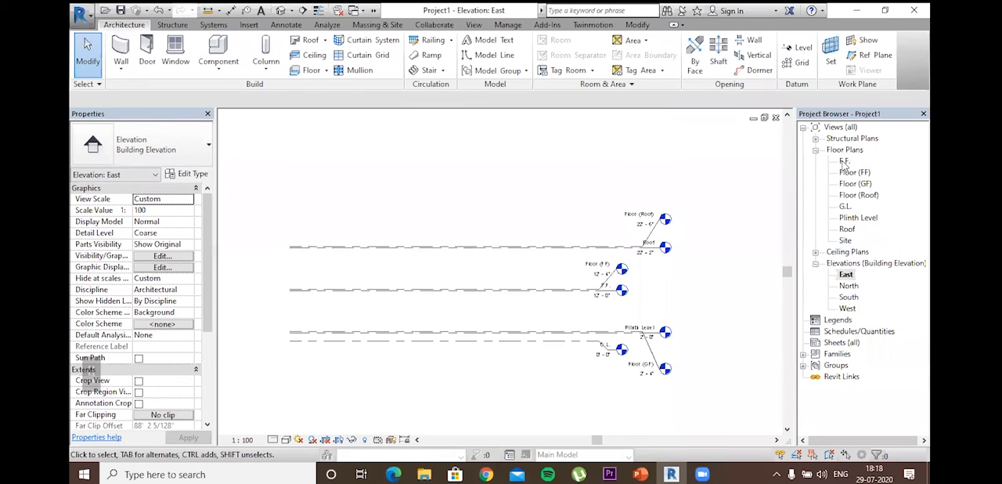
Step: Open the G.L. floor plan view
{"action": "left_click", "coordinate": [845, 206]}
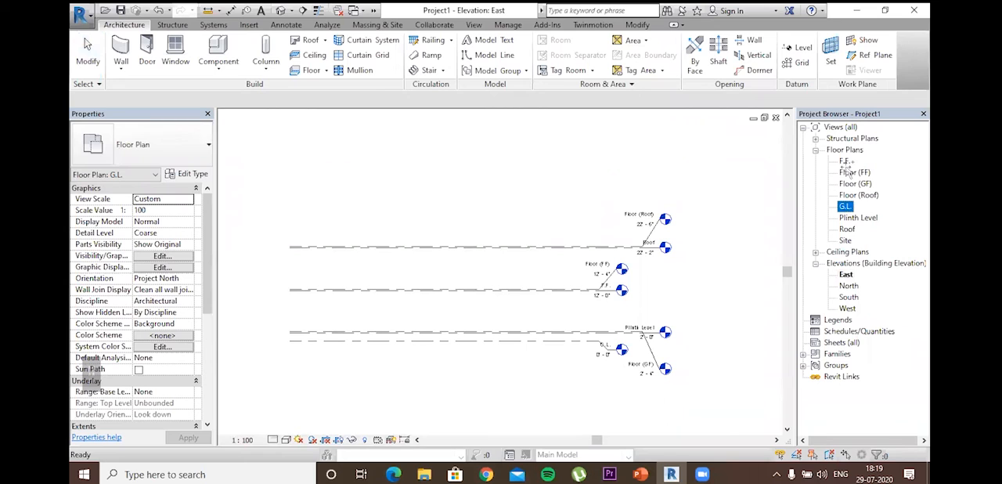
{"action": "double_click", "coordinate": [845, 206]}
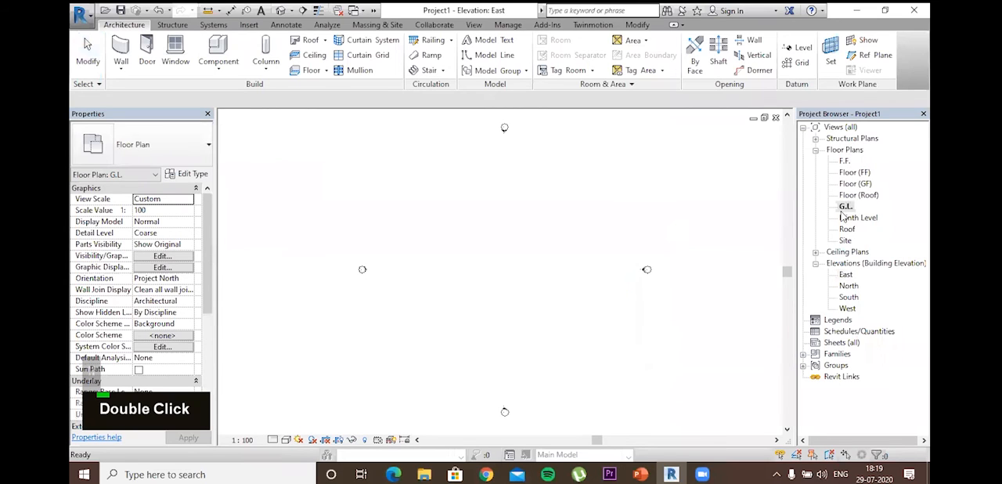
{"action": "scroll", "coordinate": [505, 279], "scroll_direction": "down", "scroll_amount": 2}
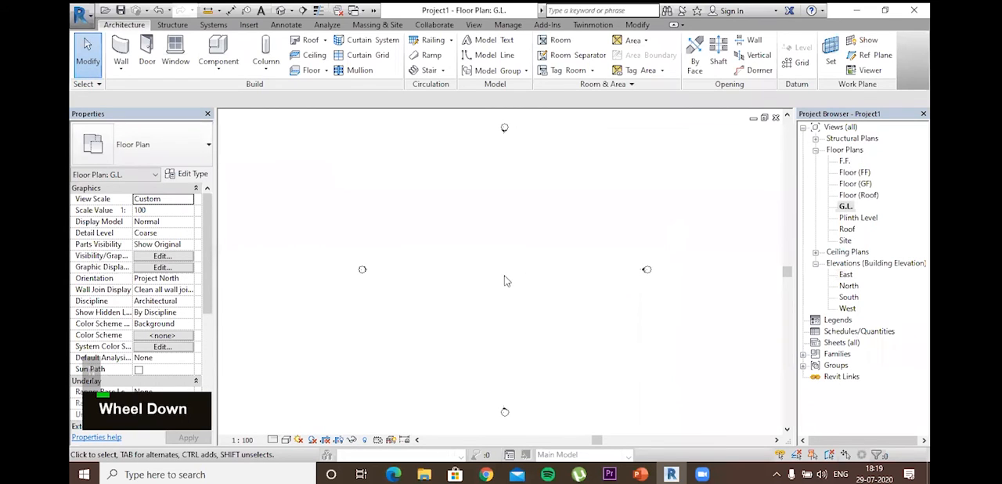
Step: Examine the empty drawing area between the four elevation markers in the G.L. floor plan
{"action": "scroll", "coordinate": [497, 288], "scroll_direction": "up", "scroll_amount": 2}
{"action": "middle_click", "coordinate": [506, 247]}
{"action": "middle_click_drag", "start_coordinate": [506, 246], "coordinate": [496, 226]}
{"action": "scroll", "coordinate": [510, 228], "scroll_direction": "down", "scroll_amount": 1}
{"action": "middle_click_drag", "start_coordinate": [535, 253], "coordinate": [523, 283]}
{"action": "scroll", "coordinate": [524, 253], "scroll_direction": "up", "scroll_amount": 2}
{"action": "scroll", "coordinate": [519, 269], "scroll_direction": "down", "scroll_amount": 2}
{"action": "scroll", "coordinate": [519, 270], "scroll_direction": "up", "scroll_amount": 1}
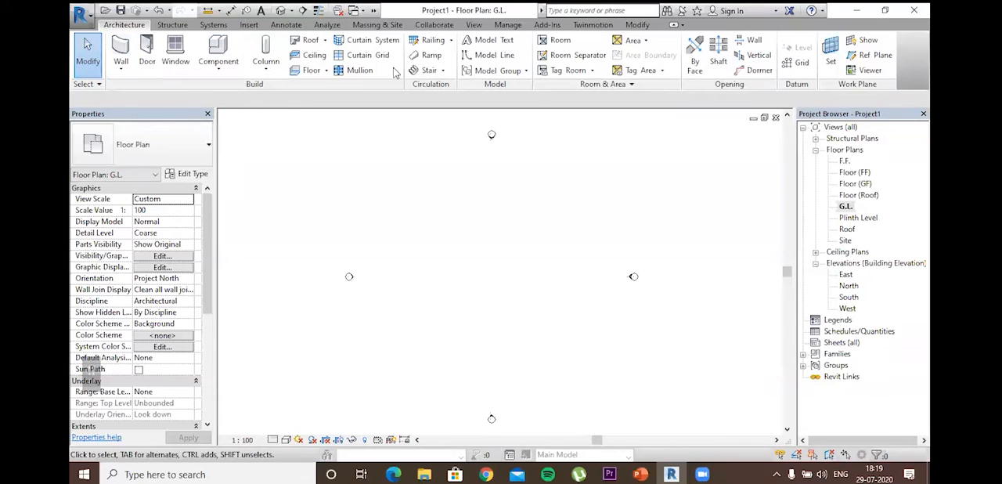
{"action": "left_click", "coordinate": [220, 48]}
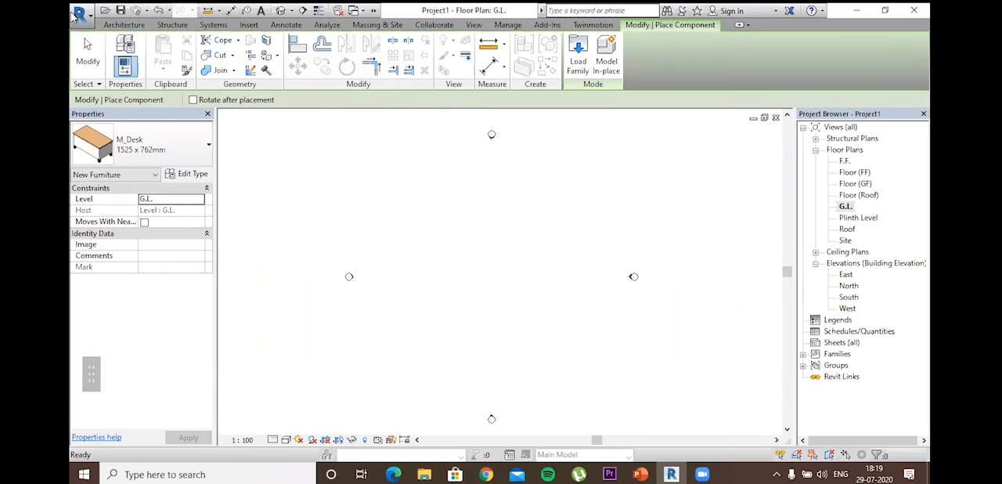
{"action": "key", "text": "Escape"}
{"action": "key", "text": "Escape"}
{"action": "key", "text": "Escape"}
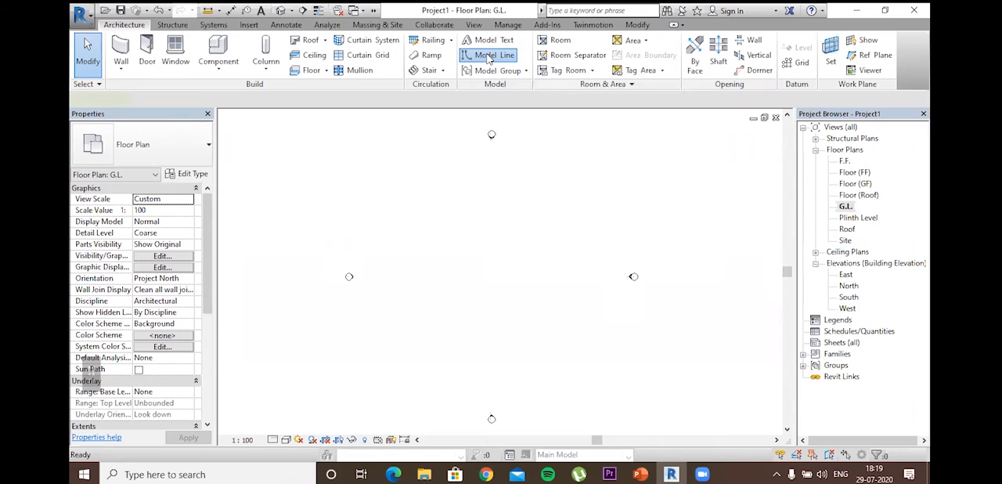
{"action": "left_click", "coordinate": [488, 56]}
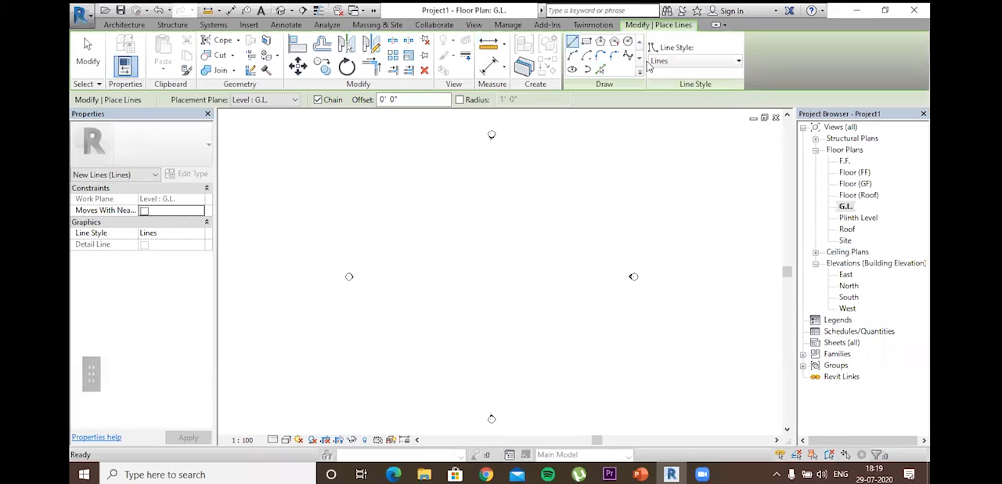
{"action": "scroll", "coordinate": [565, 126], "scroll_direction": "up", "scroll_amount": 1}
{"action": "scroll", "coordinate": [565, 126], "scroll_direction": "down", "scroll_amount": 1}
{"action": "scroll", "coordinate": [565, 126], "scroll_direction": "up", "scroll_amount": 1}
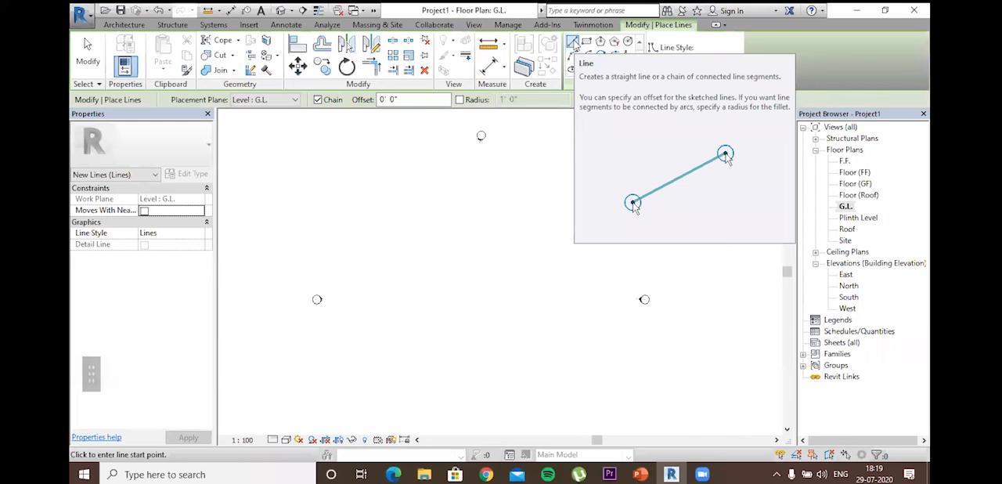
{"action": "key", "text": "Escape"}
{"action": "key", "text": "Escape"}
{"action": "key", "text": "Escape"}
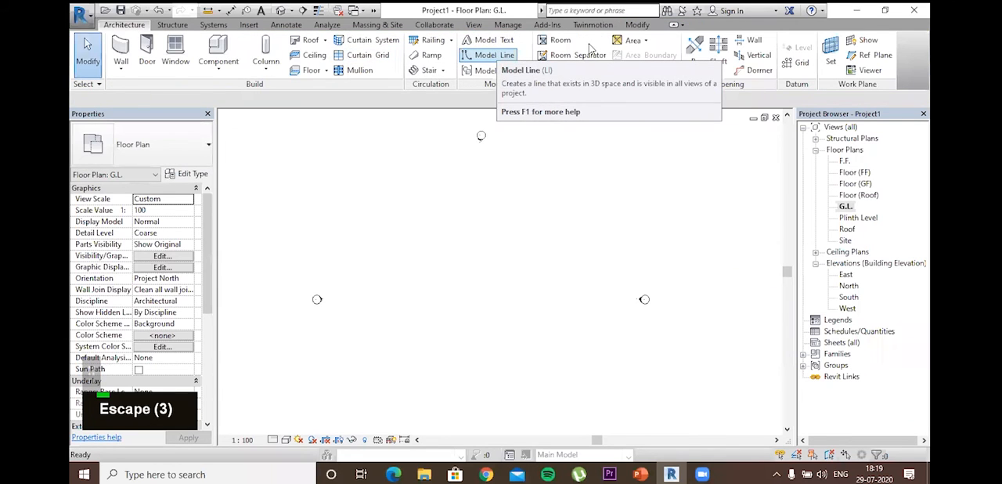
Step: Draw a single, slightly sloping model line between the elevation markers in the G.L. plan, and end the line command
{"action": "key", "text": "l"}
{"action": "key", "text": "i"}
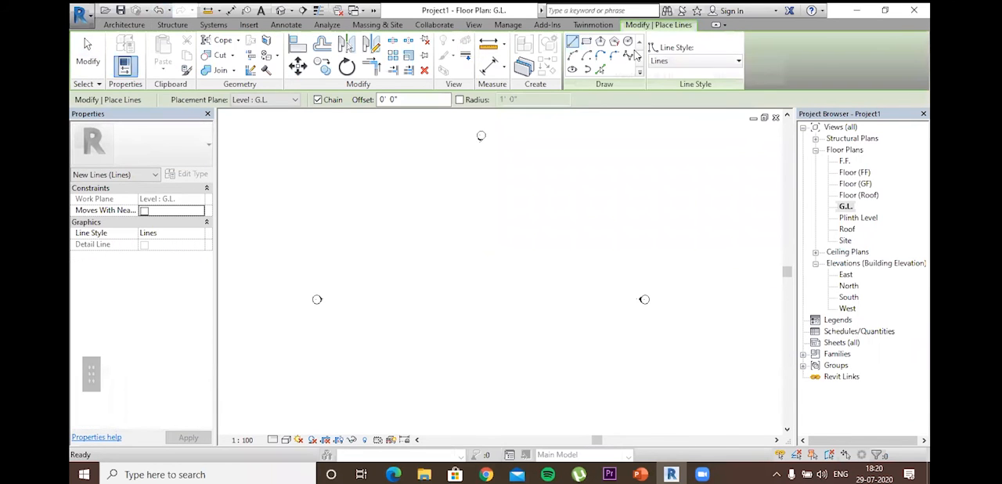
{"action": "left_click", "coordinate": [415, 250]}
{"action": "left_click", "coordinate": [618, 233]}
{"action": "key", "text": "Escape"}
{"action": "key", "text": "Escape"}
{"action": "key", "text": "ctrl"}
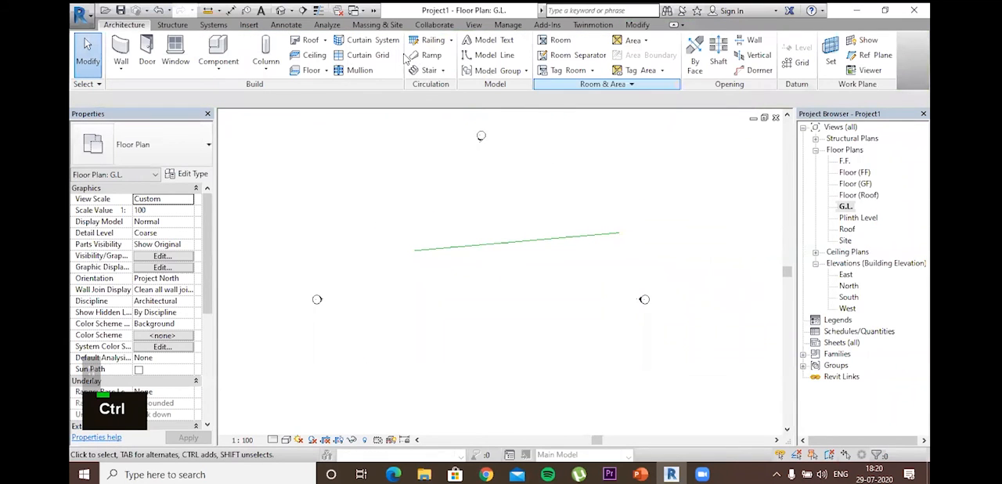
Step: Draw a model-line rectangle about 24' tall above the sloping line, just below the north elevation marker
{"action": "left_click", "coordinate": [492, 55]}
{"action": "left_click", "coordinate": [586, 42]}
{"action": "left_click", "coordinate": [476, 170]}
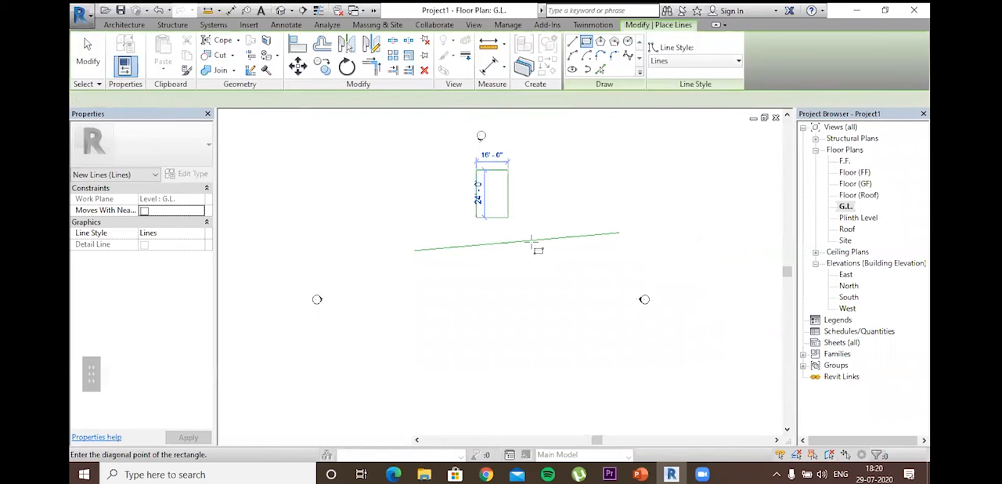
{"action": "left_click", "coordinate": [540, 217]}
Step: Draw a six-sided inscribed polygon of about 52' radius around the plan's middle, and a smaller six-sided circumscribed polygon to its upper left
{"action": "left_click", "coordinate": [599, 41]}
{"action": "left_click", "coordinate": [475, 290]}
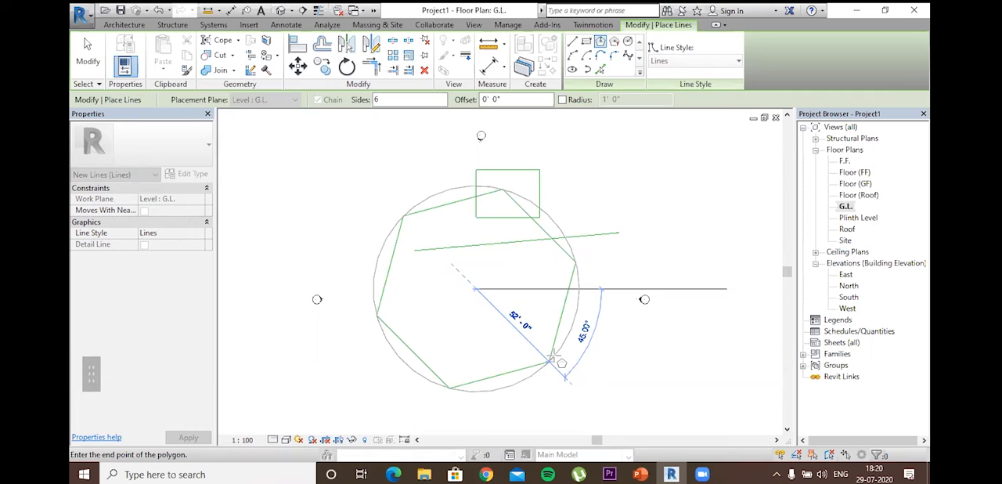
{"action": "left_click", "coordinate": [563, 345]}
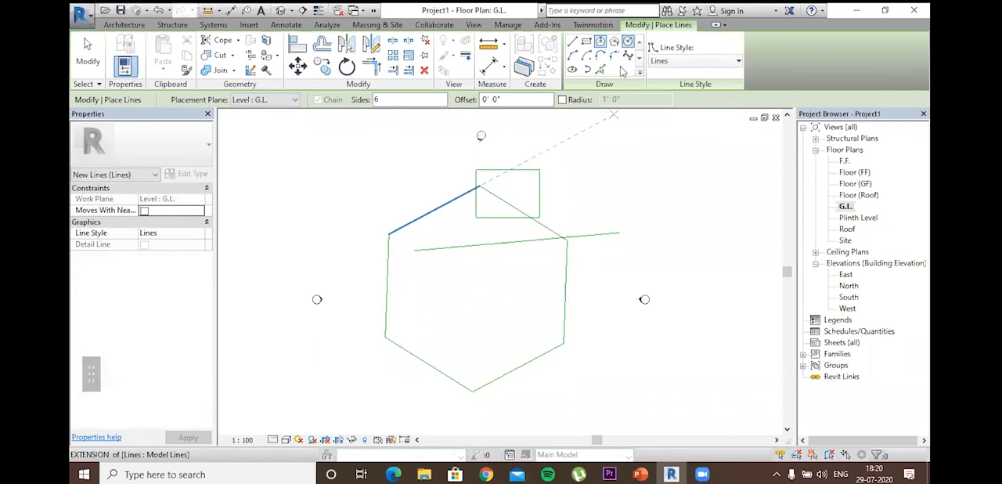
{"action": "left_click", "coordinate": [614, 40]}
{"action": "left_click", "coordinate": [342, 184]}
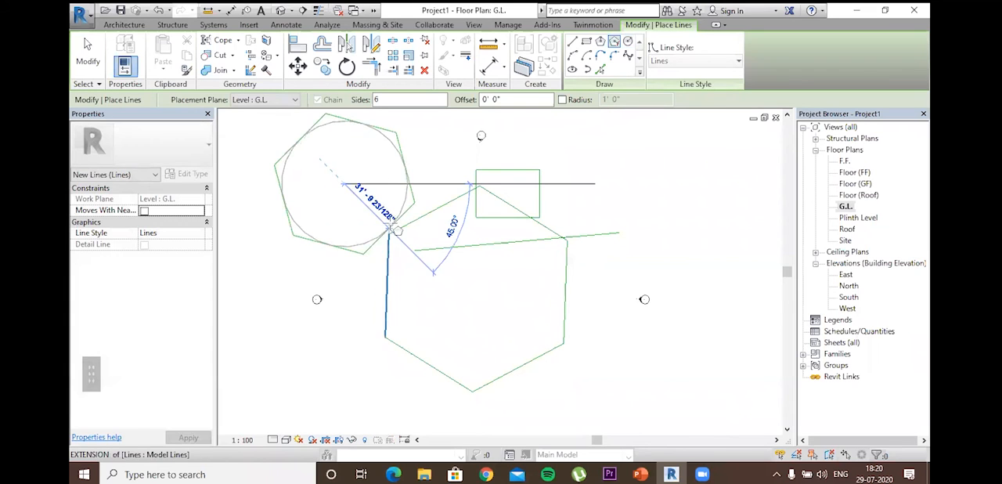
{"action": "left_click", "coordinate": [398, 225]}
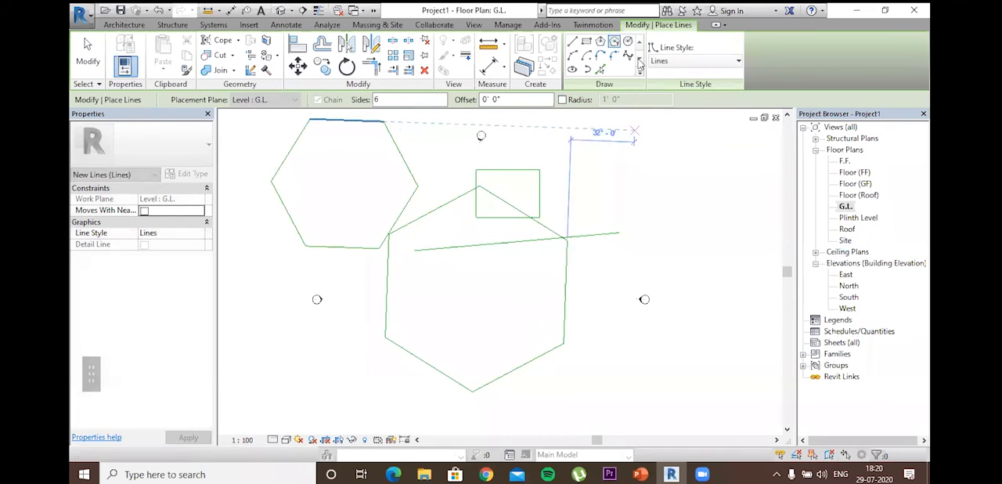
Step: Draw a model-line circle to the right of the rectangle, overlapping the end of the sloping line, and leave the line command
{"action": "left_click", "coordinate": [639, 195]}
{"action": "left_click", "coordinate": [697, 237]}
{"action": "left_click", "coordinate": [574, 56]}
{"action": "key", "text": "Escape"}
{"action": "key", "text": "Escape"}
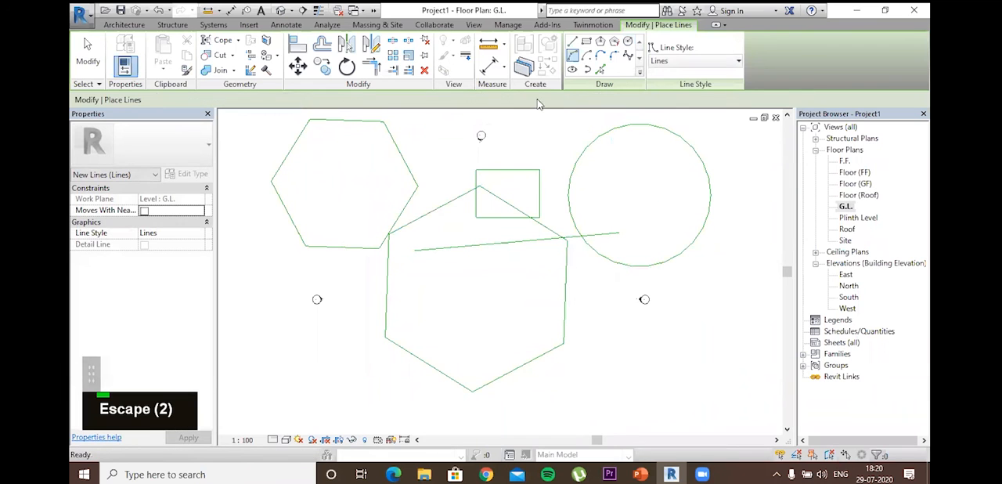
{"action": "key", "text": "Escape"}
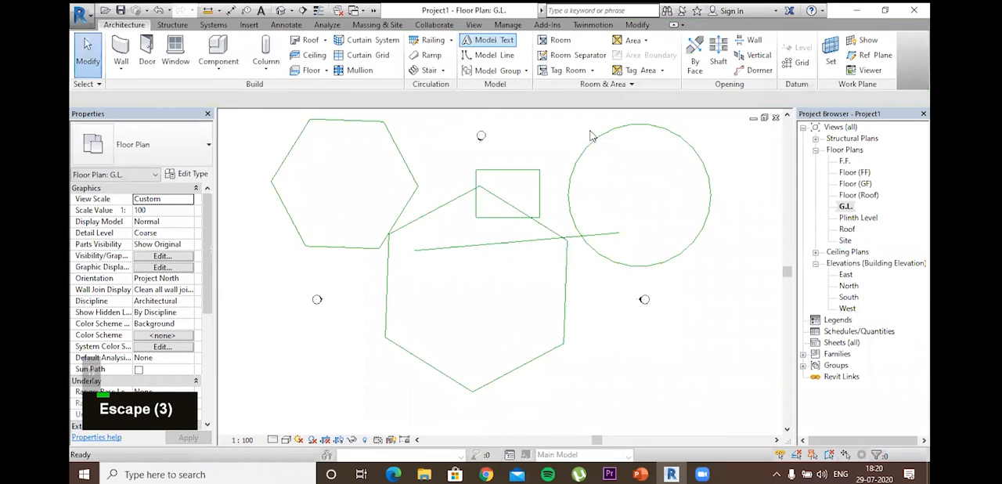
Step: Draw a start-end-radius arc below the circle as a 180° semicircle with a radius of about 28'
{"action": "left_click", "coordinate": [499, 54]}
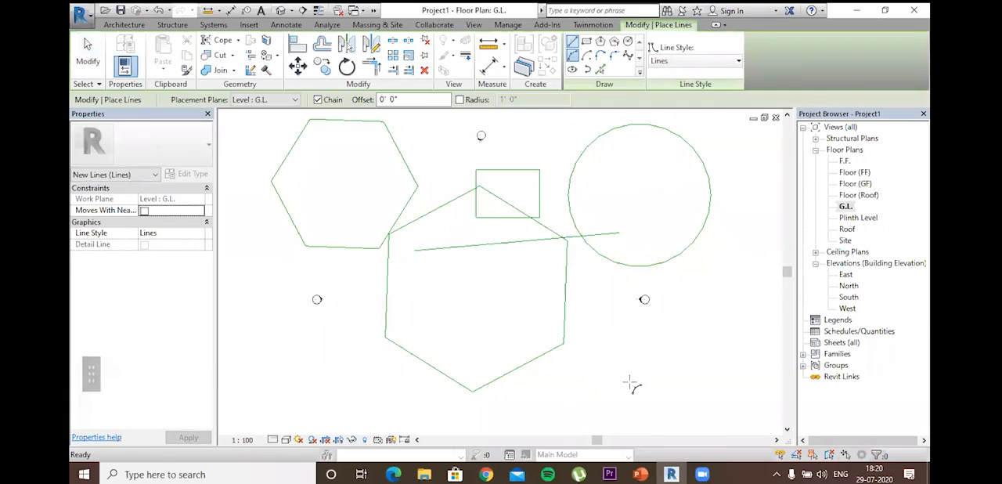
{"action": "left_click", "coordinate": [601, 379]}
{"action": "left_click", "coordinate": [712, 379]}
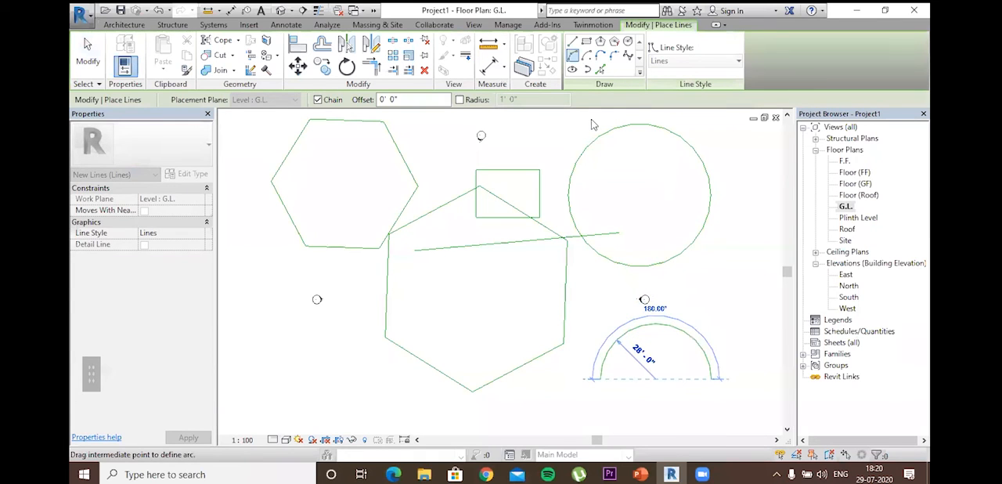
{"action": "key", "text": "Escape"}
{"action": "key", "text": "Escape"}
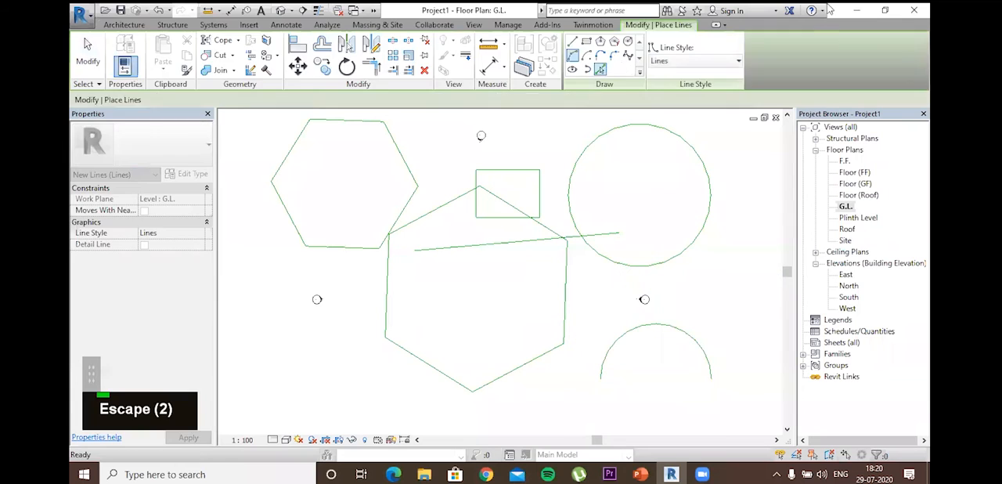
{"action": "left_click", "coordinate": [495, 55]}
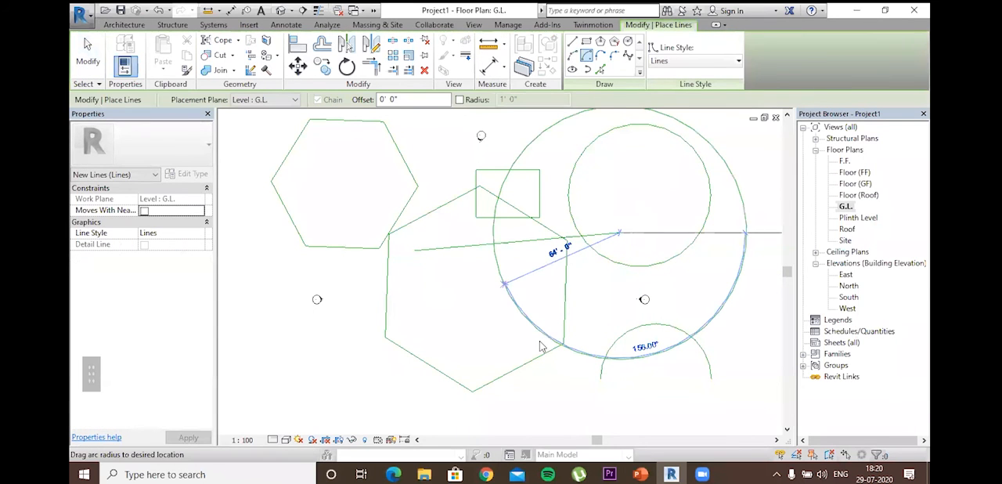
{"action": "left_click", "coordinate": [414, 250]}
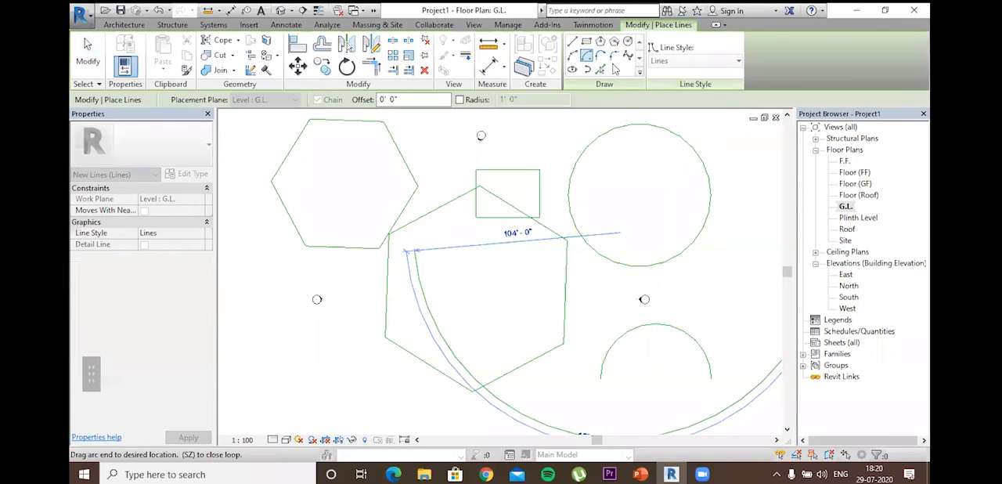
{"action": "key", "text": "Escape"}
{"action": "key", "text": "Escape"}
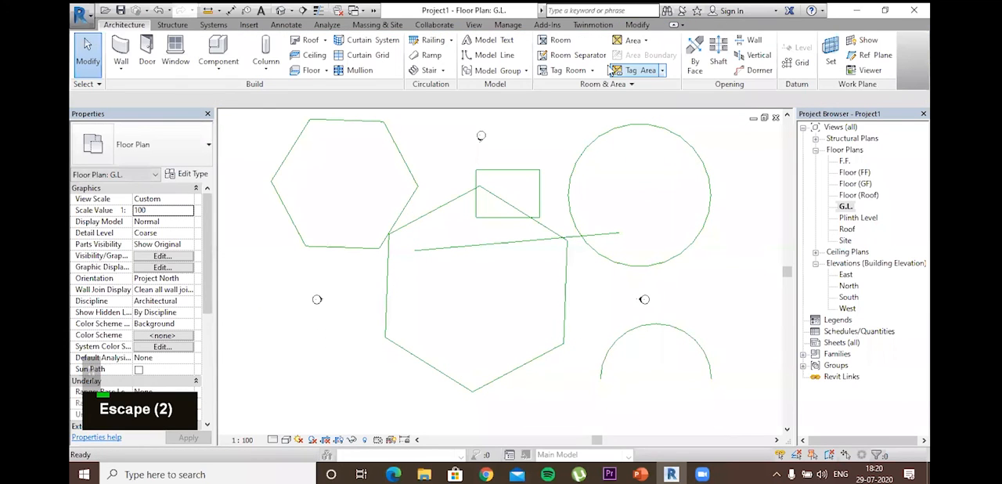
{"action": "key", "text": "l"}
{"action": "key", "text": "i"}
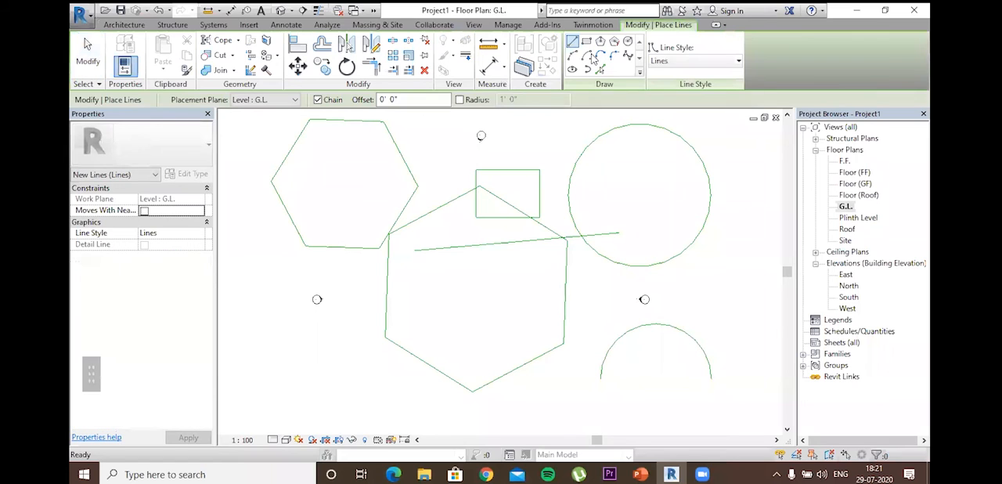
{"action": "double_click", "coordinate": [600, 56]}
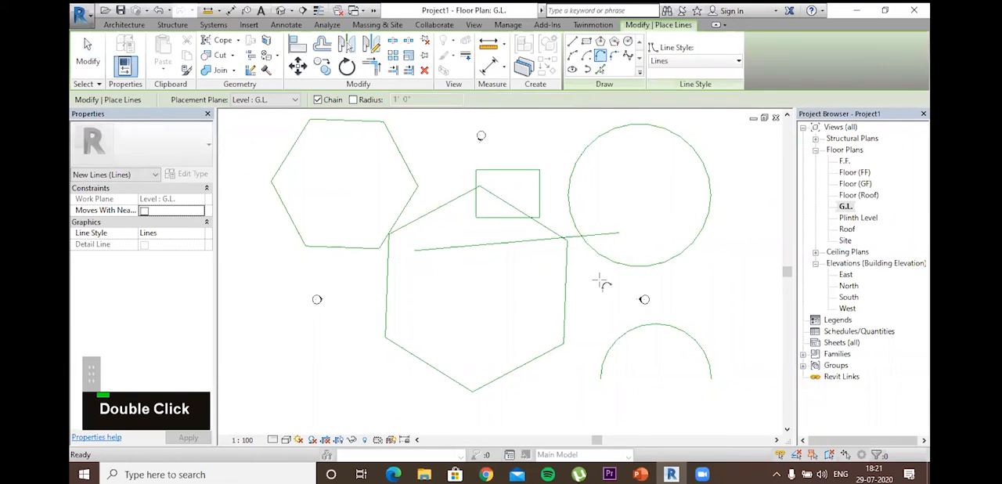
{"action": "left_click", "coordinate": [618, 231]}
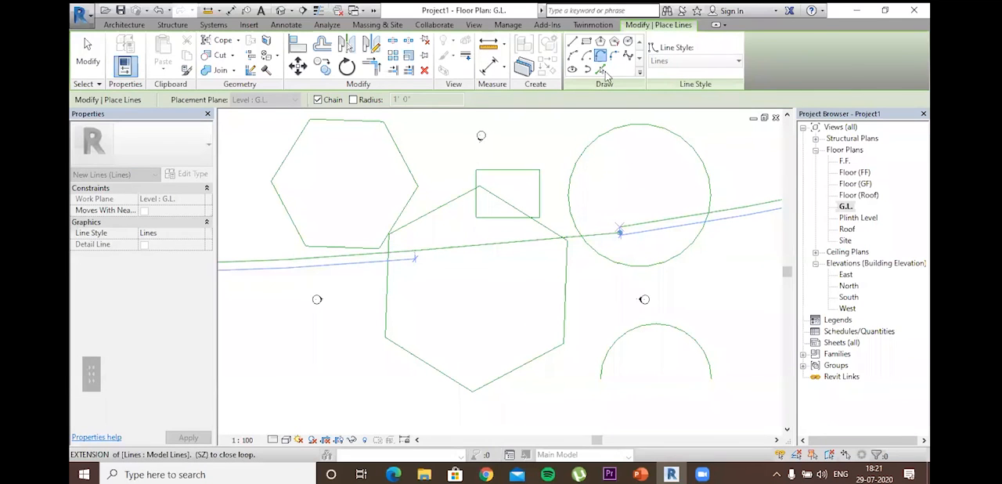
{"action": "key", "text": "Escape"}
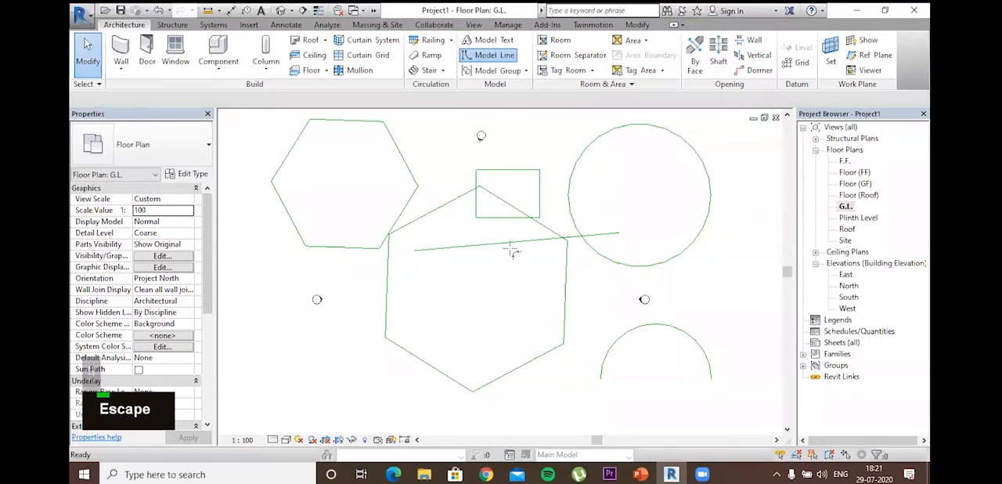
Step: Draw a fillet arc of about 28' radius joining the sloping line to the rectangle's extended left side, and leave the line command
{"action": "key", "text": "l"}
{"action": "key", "text": "i"}
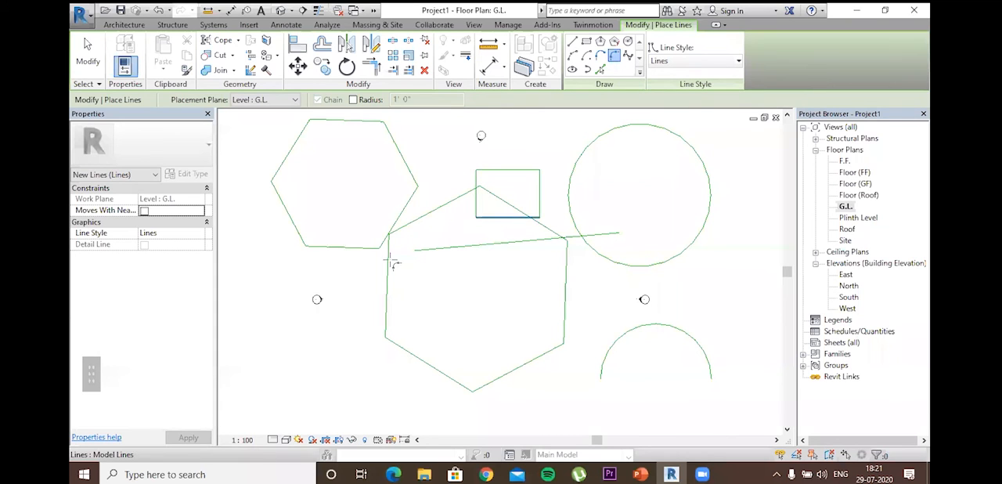
{"action": "left_click", "coordinate": [416, 250]}
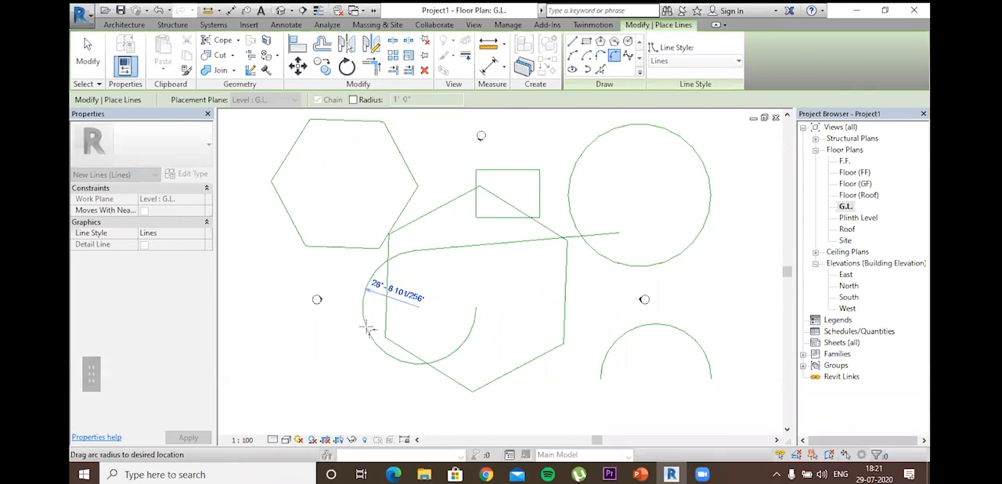
{"action": "left_click", "coordinate": [448, 316]}
{"action": "key", "text": "Escape"}
{"action": "key", "text": "Escape"}
{"action": "key", "text": "Escape"}
{"action": "key", "text": "Escape"}
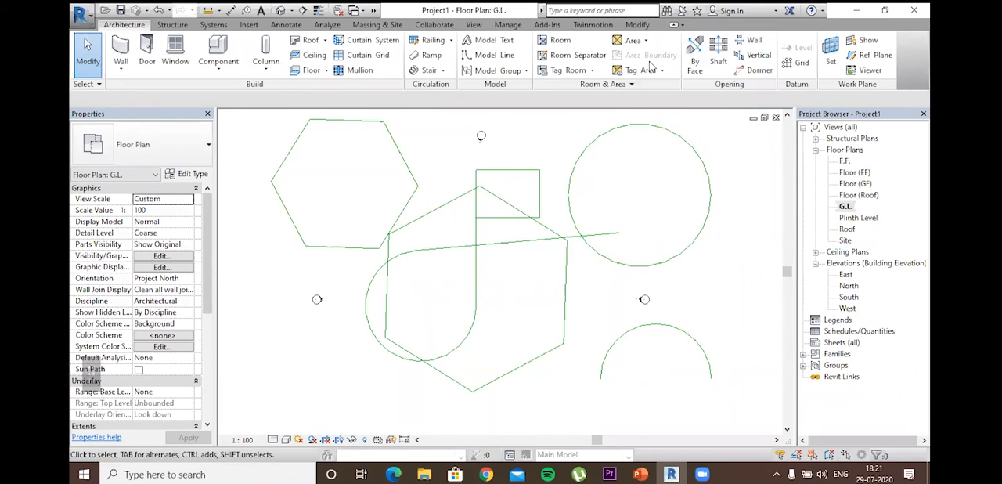
Step: Draw a wavy model-line spline with two crests in the empty area below the south elevation marker, and leave the line command
{"action": "key", "text": "l"}
{"action": "key", "text": "i"}
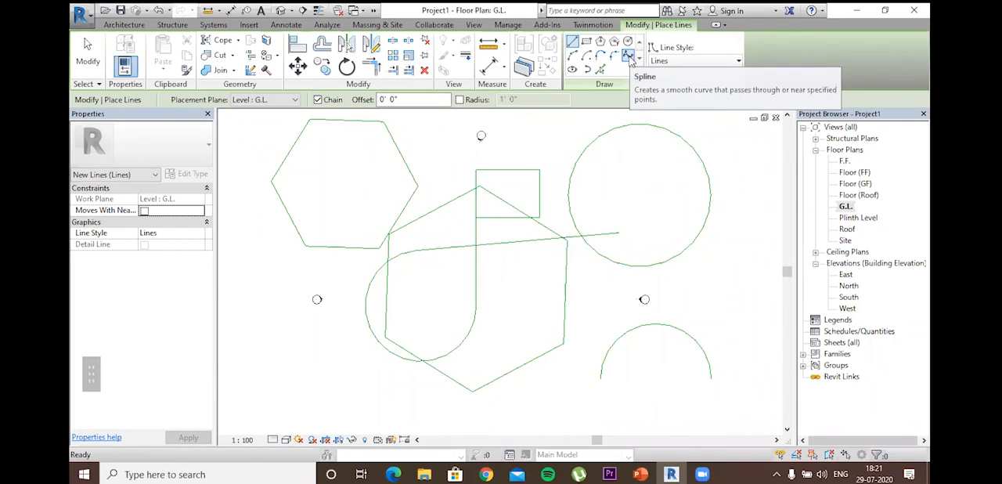
{"action": "left_click", "coordinate": [628, 56]}
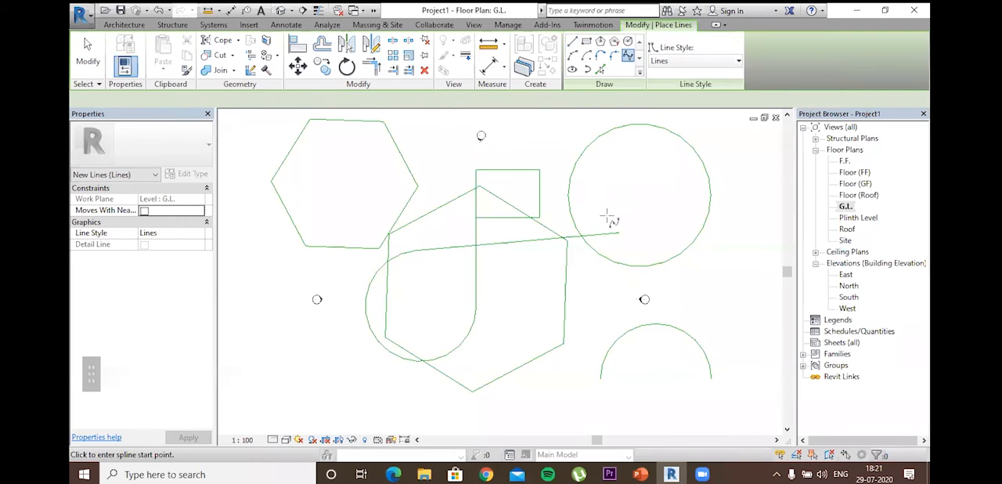
{"action": "scroll", "coordinate": [441, 273], "scroll_direction": "up", "scroll_amount": 1}
{"action": "middle_click_drag", "start_coordinate": [383, 407], "coordinate": [510, 242]}
{"action": "scroll", "coordinate": [490, 237], "scroll_direction": "down", "scroll_amount": 2}
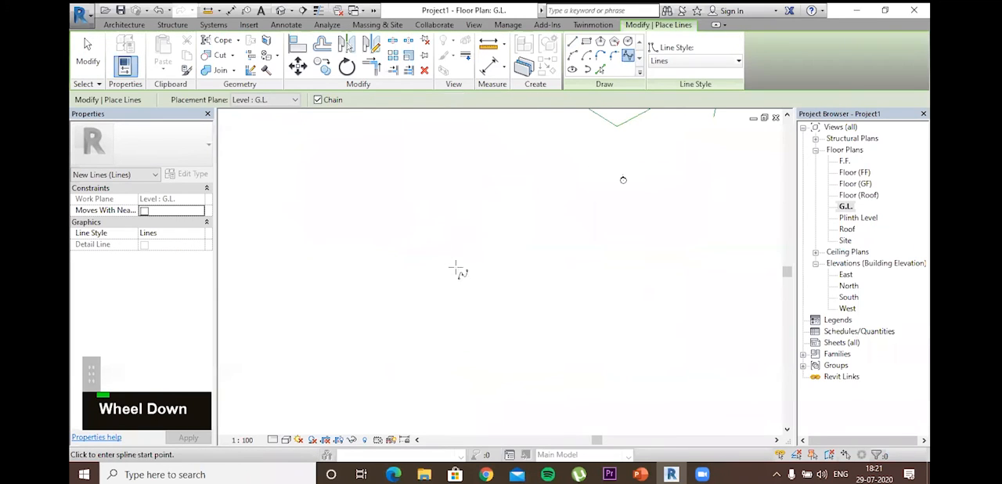
{"action": "left_click", "coordinate": [329, 308]}
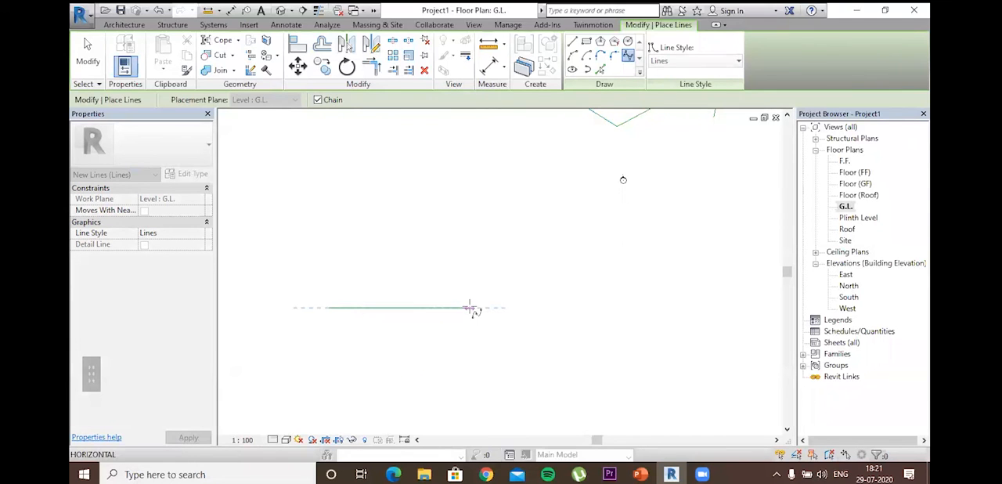
{"action": "left_click", "coordinate": [376, 375]}
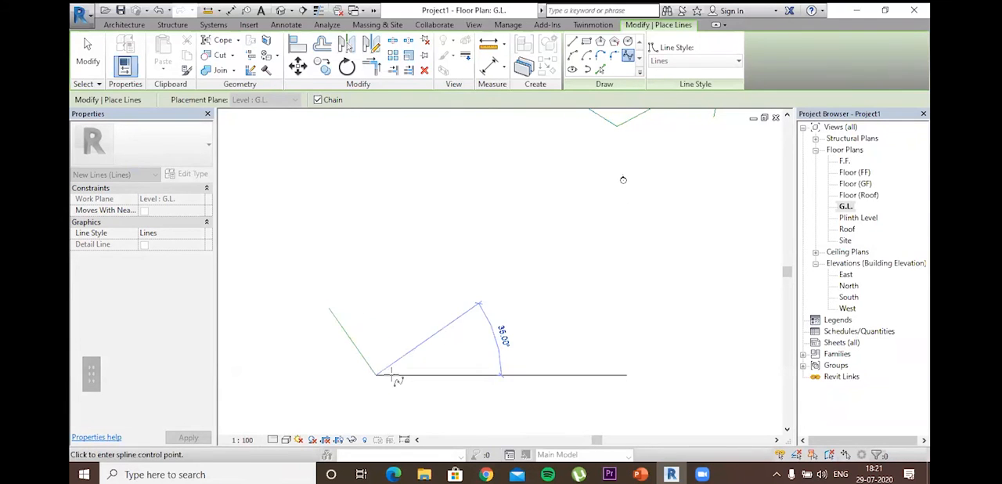
{"action": "left_click", "coordinate": [442, 365]}
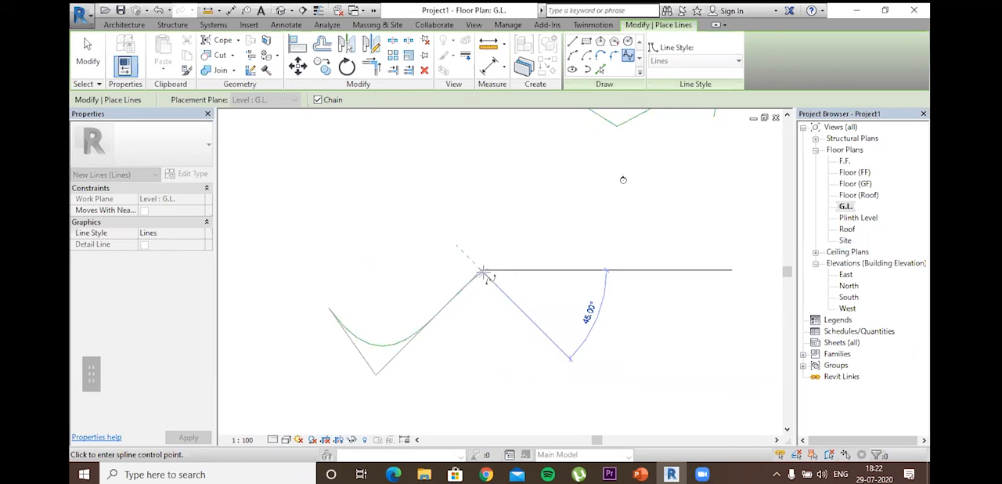
{"action": "left_click", "coordinate": [483, 271]}
{"action": "left_click", "coordinate": [537, 329]}
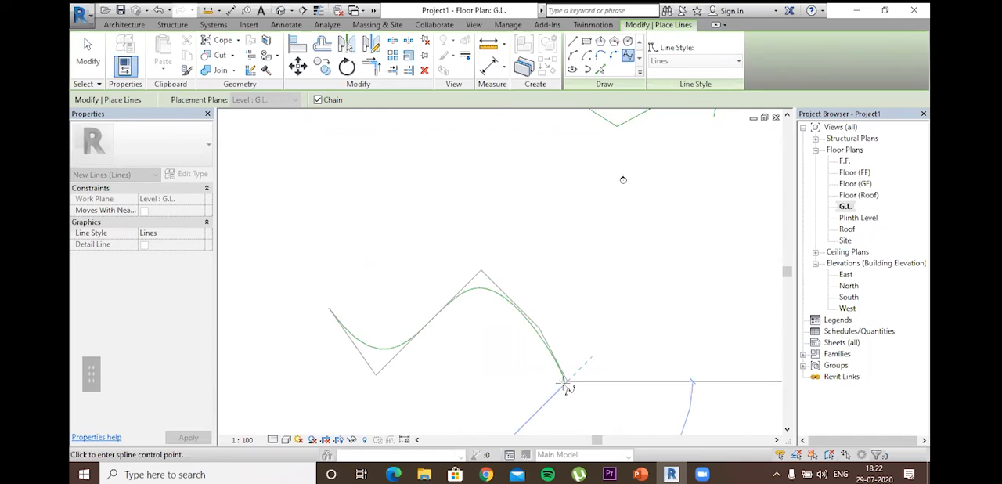
{"action": "left_click", "coordinate": [643, 321]}
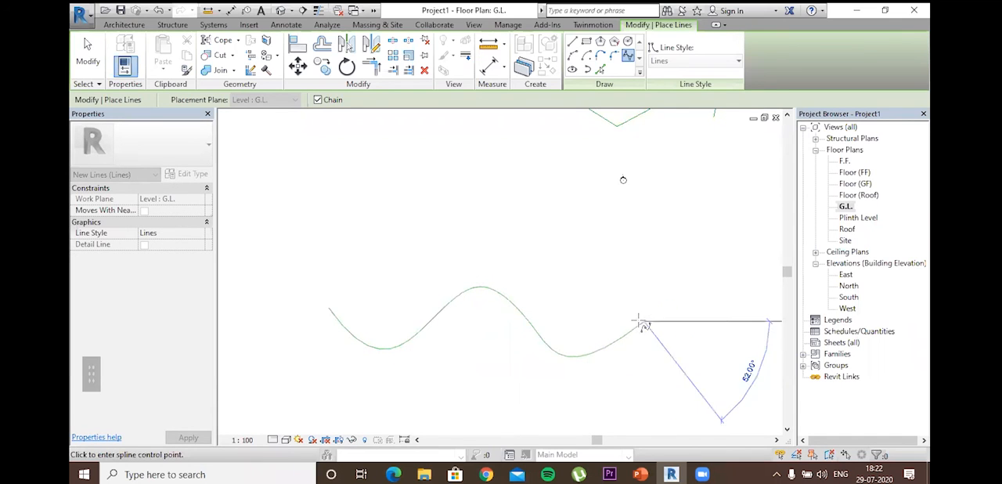
{"action": "left_click", "coordinate": [670, 268]}
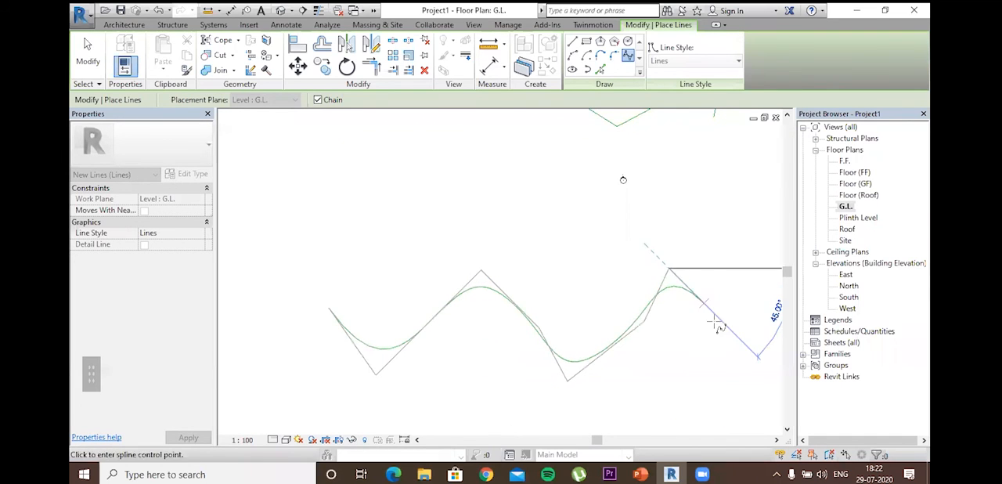
{"action": "left_click", "coordinate": [717, 331]}
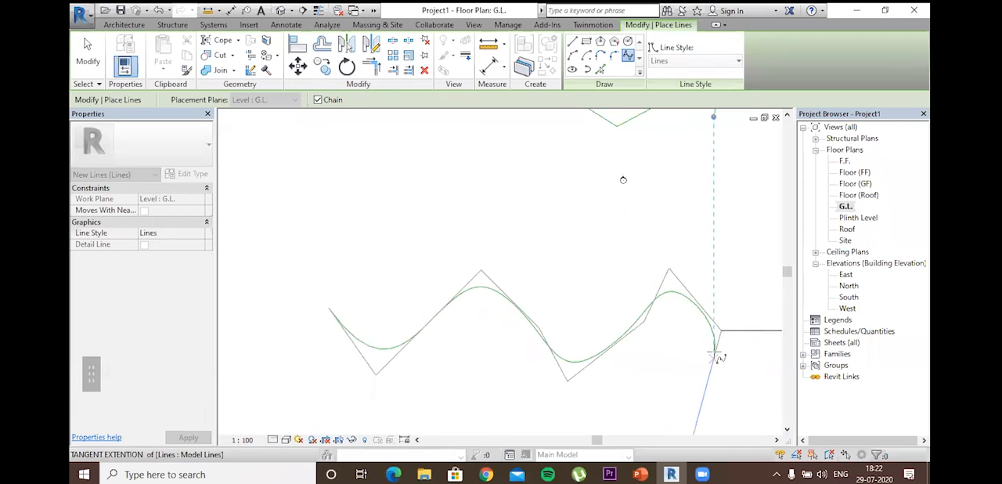
{"action": "key", "text": "Escape"}
{"action": "key", "text": "Escape"}
{"action": "key", "text": "Escape"}
{"action": "key", "text": "Escape"}
{"action": "key", "text": "Escape"}
{"action": "key", "text": "Escape"}
{"action": "key", "text": "Escape"}
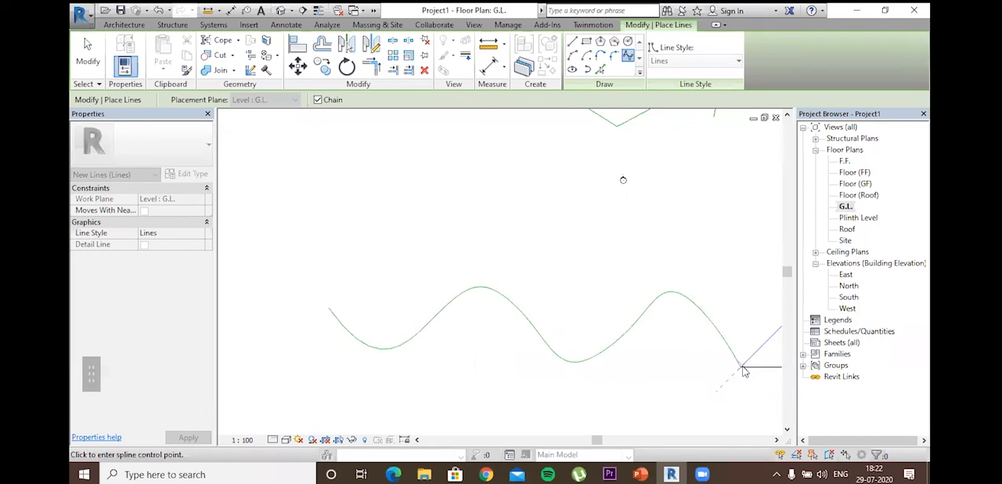
{"action": "key", "text": "Escape"}
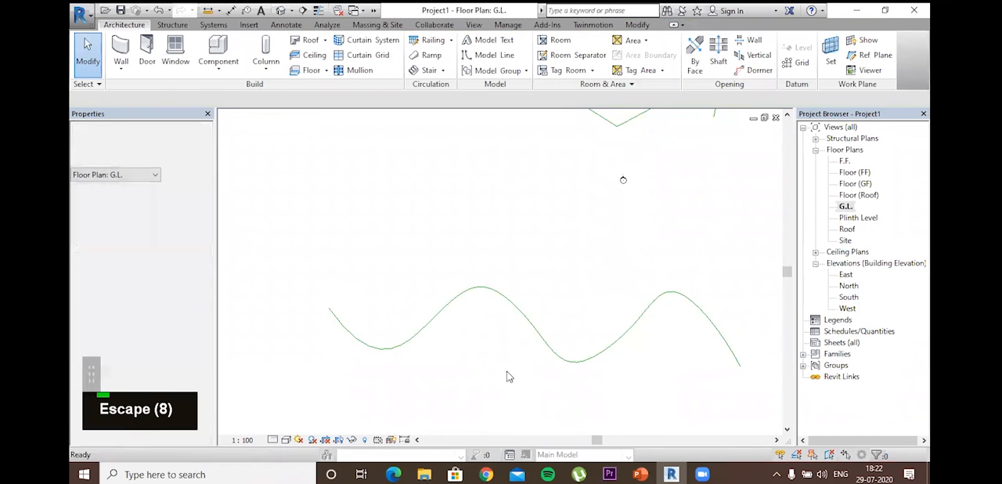
Step: Draw a model-line ellipse far left of the other shapes, with a 108' horizontal radius and a vertical radius of about 78'
{"action": "scroll", "coordinate": [536, 382], "scroll_direction": "down", "scroll_amount": 1}
{"action": "middle_click_drag", "start_coordinate": [503, 353], "coordinate": [468, 334]}
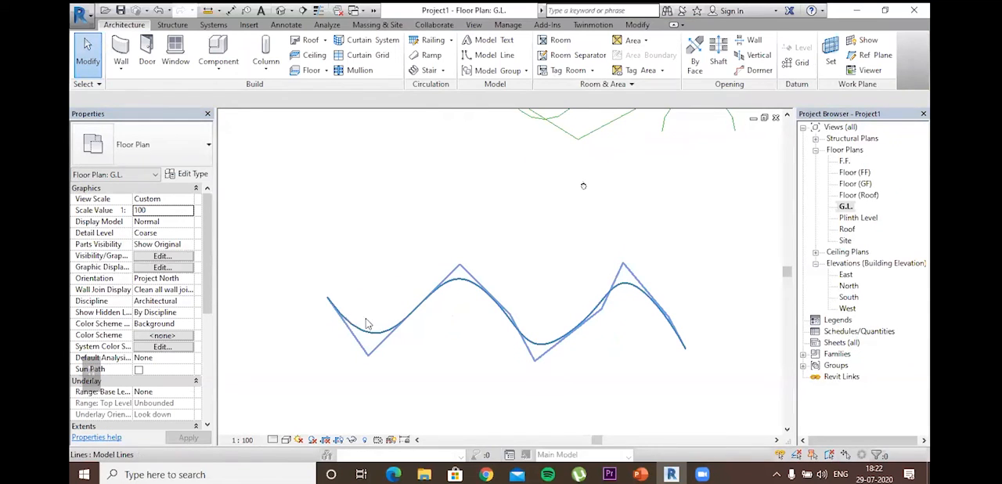
{"action": "scroll", "coordinate": [652, 319], "scroll_direction": "down", "scroll_amount": 1}
{"action": "middle_click_drag", "start_coordinate": [652, 319], "coordinate": [655, 440]}
{"action": "scroll", "coordinate": [641, 292], "scroll_direction": "down", "scroll_amount": 2}
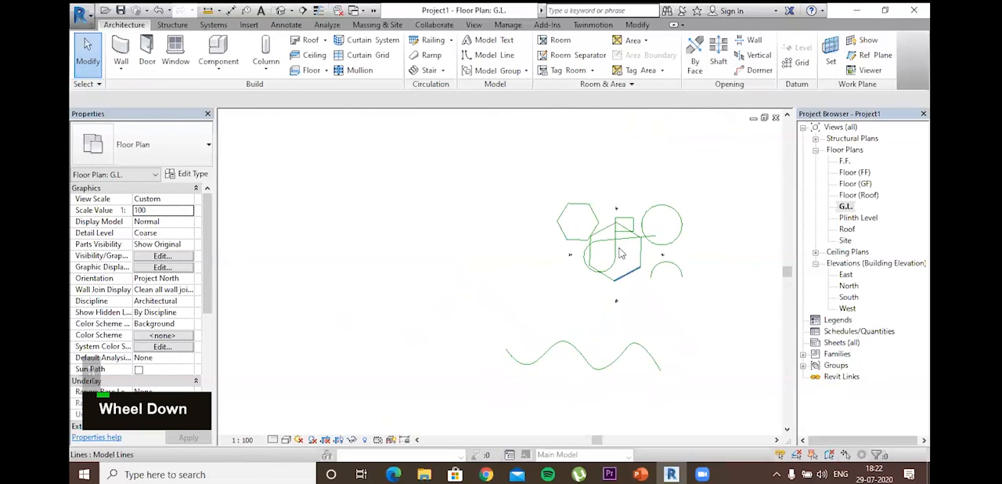
{"action": "middle_click_drag", "start_coordinate": [617, 241], "coordinate": [617, 254]}
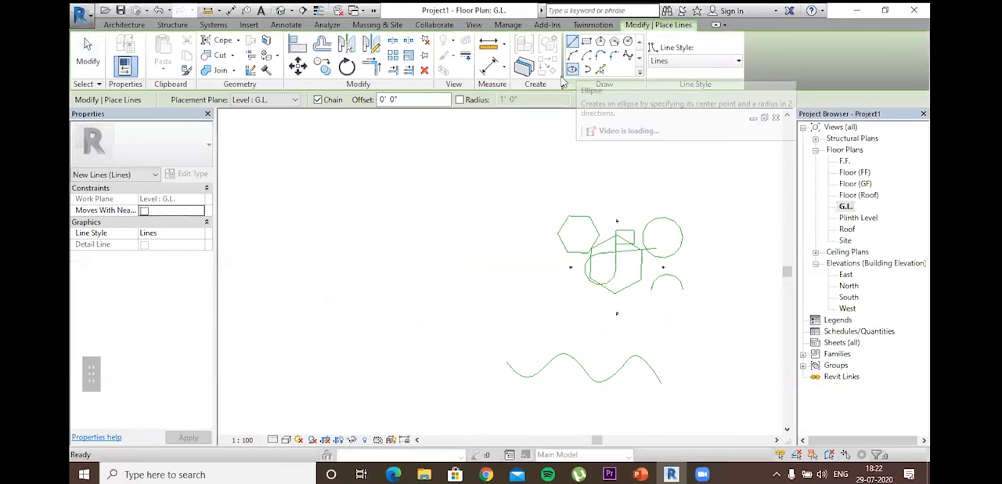
{"action": "left_click", "coordinate": [335, 251]}
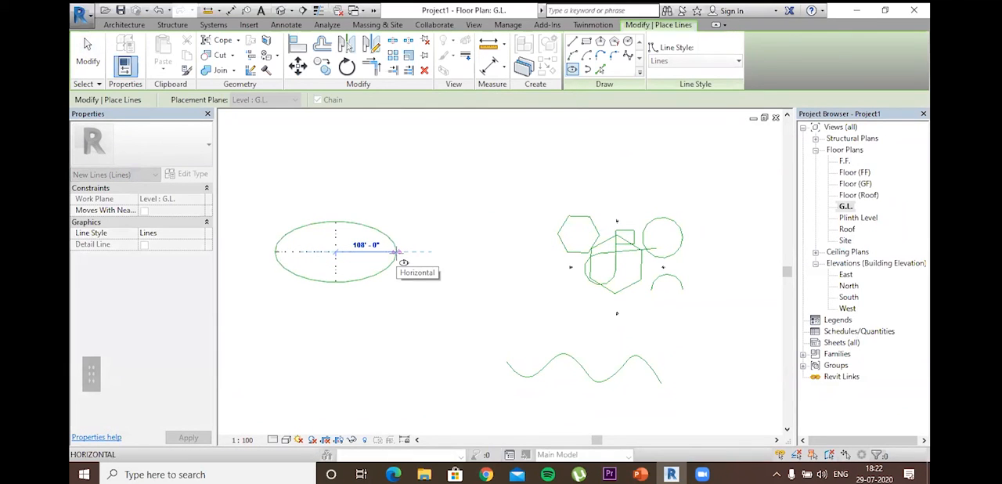
{"action": "left_click", "coordinate": [398, 252]}
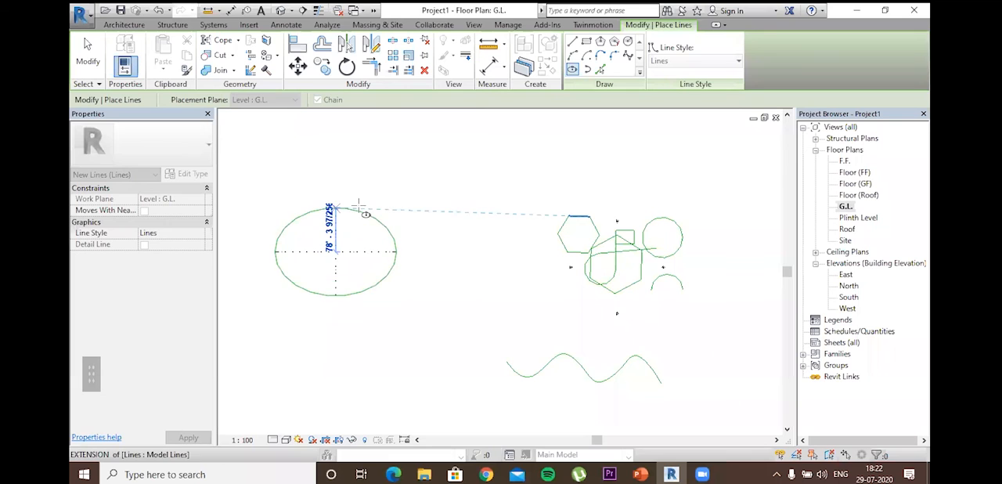
{"action": "left_click", "coordinate": [358, 205]}
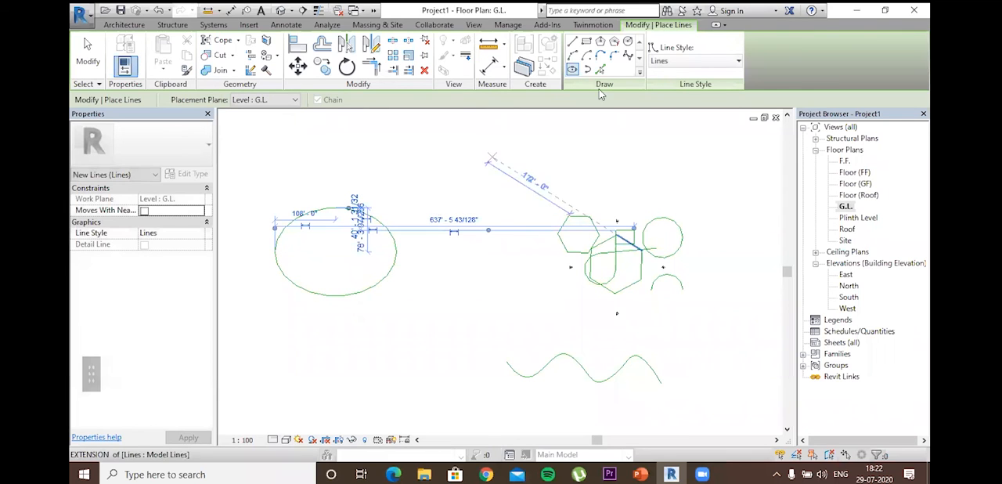
Step: Draw a partial ellipse opening to the left between the ellipse and the small hexagon, and leave the line command
{"action": "left_click", "coordinate": [476, 162]}
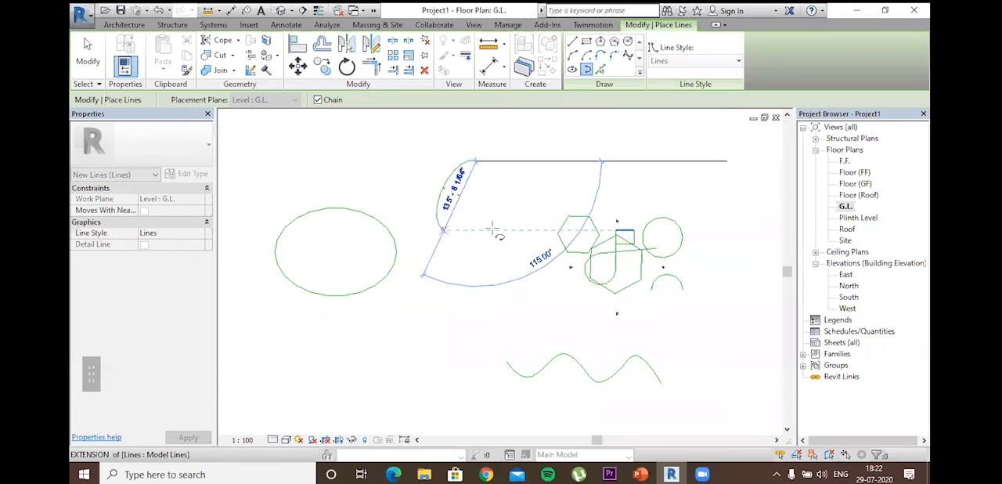
{"action": "left_click", "coordinate": [469, 244]}
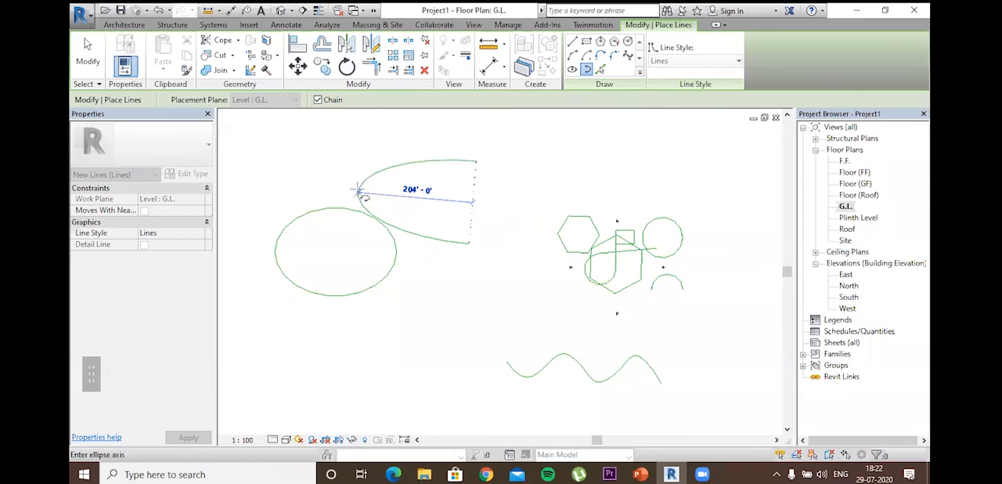
{"action": "left_click", "coordinate": [548, 192]}
{"action": "key", "text": "Escape"}
{"action": "key", "text": "Escape"}
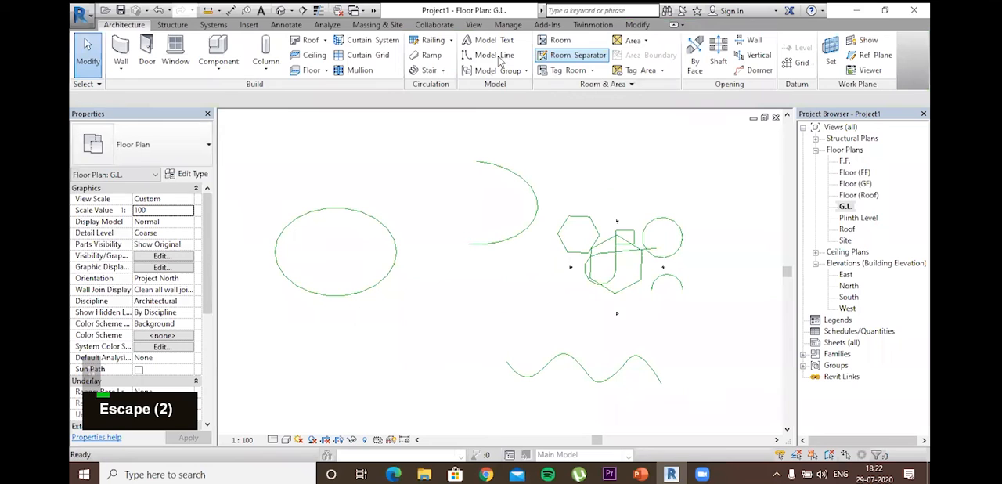
{"action": "key", "text": "l"}
{"action": "key", "text": "i"}
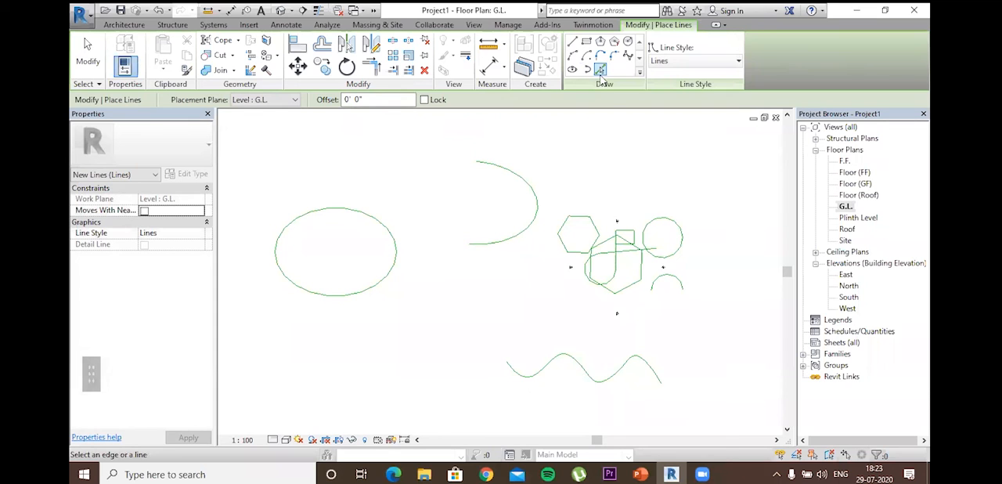
{"action": "key", "text": "Escape"}
{"action": "key", "text": "Escape"}
{"action": "key", "text": "Escape"}
{"action": "key", "text": "Escape"}
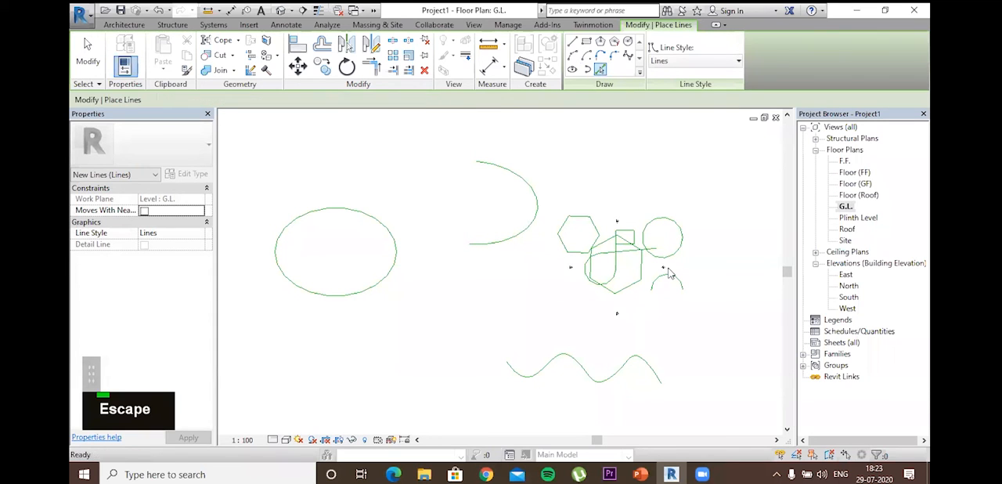
{"action": "key", "text": "Escape"}
{"action": "key", "text": "Escape"}
Step: Select the ellipse and the partial ellipse together, along with the large hexagon's left side
{"action": "left_click", "coordinate": [340, 208]}
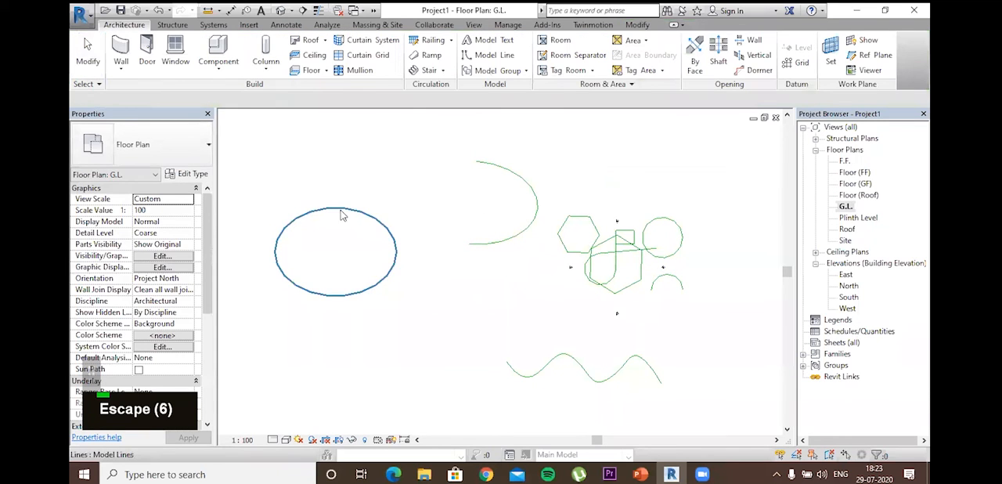
{"action": "left_click", "coordinate": [540, 205], "text": "ctrl"}
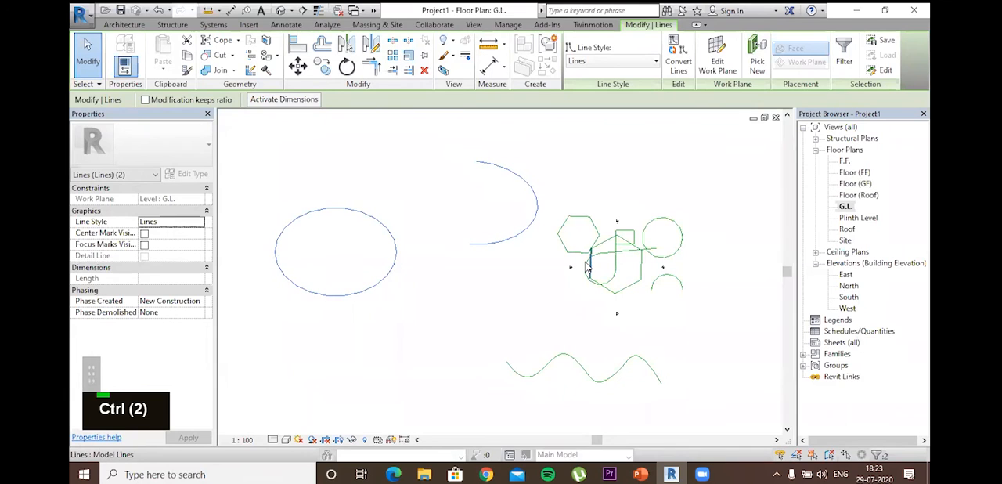
{"action": "left_click", "coordinate": [593, 264], "text": "ctrl"}
Step: Delete the circle, the sloping line, the rectangle's sides except the left one, and the large hexagon's upper-right and right sides
{"action": "left_click_drag", "start_coordinate": [710, 219], "coordinate": [622, 256], "text": "ctrl"}
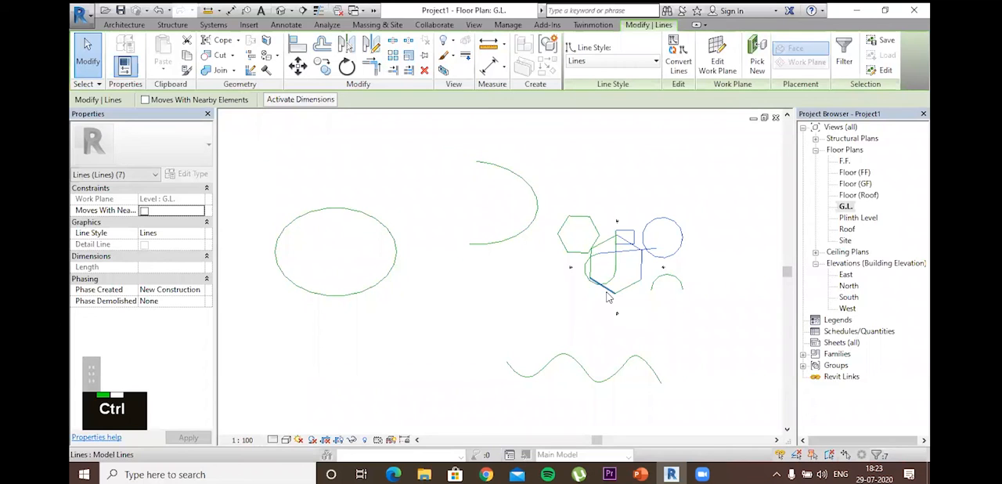
{"action": "right_click", "coordinate": [623, 270], "text": "ctrl"}
{"action": "left_click", "coordinate": [654, 329]}
Step: Delete the overlapping lines between the hexagons, including the small hexagon's right and bottom sides and the large hexagon's left and upper-left sides
{"action": "left_click_drag", "start_coordinate": [623, 272], "coordinate": [599, 233], "text": "ctrl"}
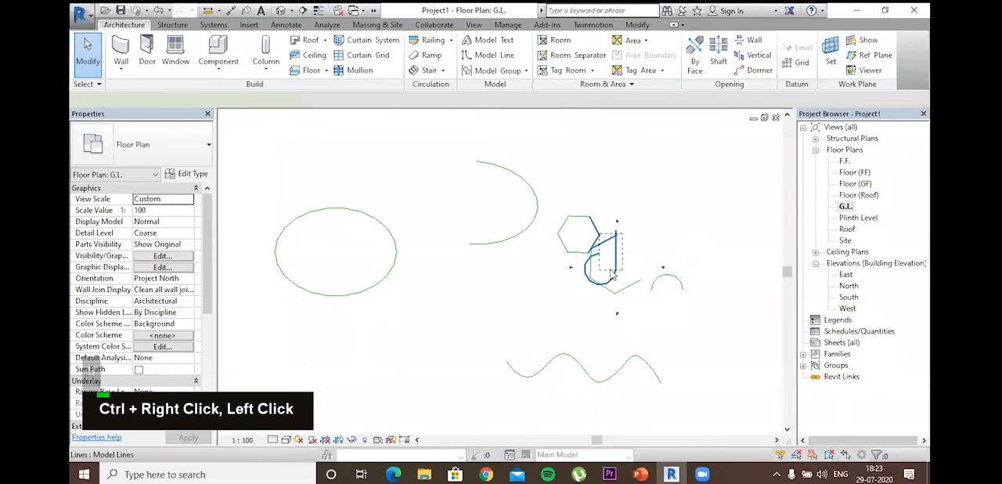
{"action": "right_click", "coordinate": [601, 270], "text": "ctrl"}
{"action": "left_click", "coordinate": [630, 329]}
{"action": "left_click_drag", "start_coordinate": [601, 265], "coordinate": [586, 254], "text": "ctrl"}
{"action": "right_click", "coordinate": [588, 283]}
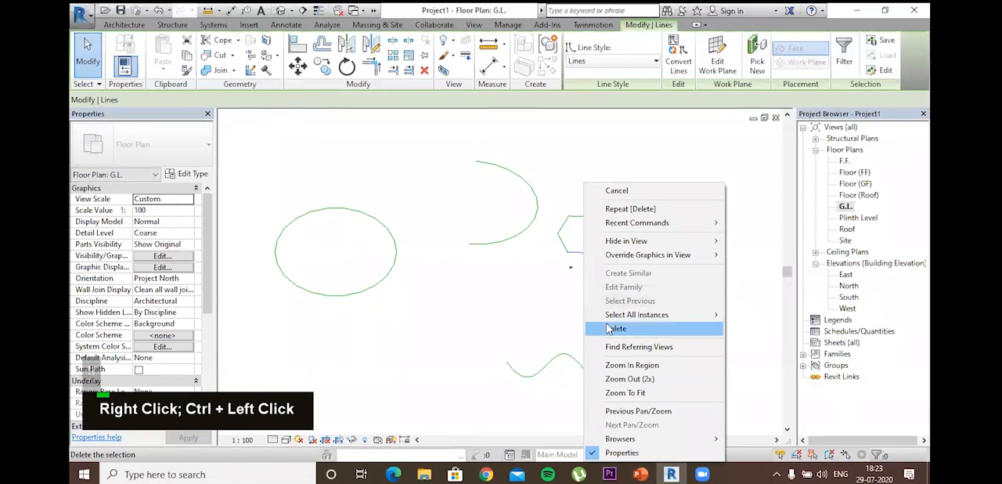
{"action": "left_click", "coordinate": [615, 328]}
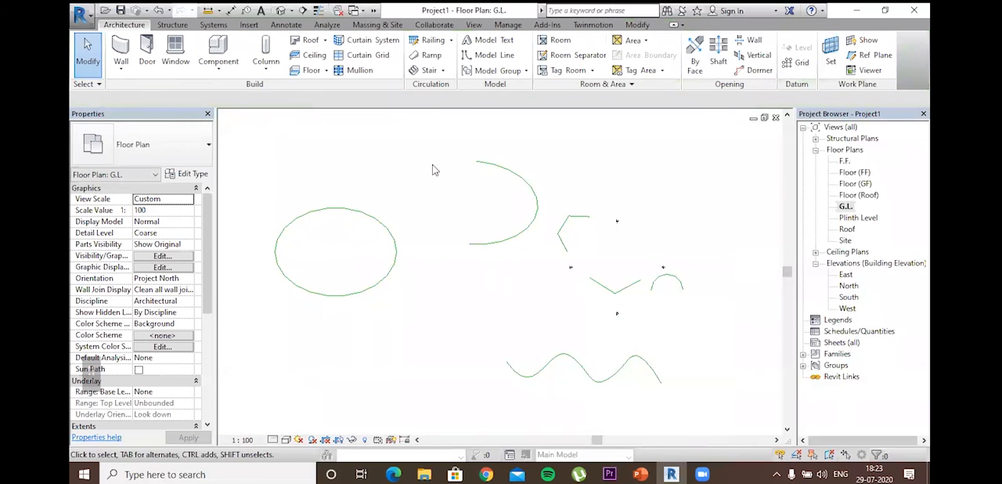
Step: Try to select the partial ellipse with an enclosing window that covers only part of the curve
{"action": "scroll", "coordinate": [440, 158], "scroll_direction": "up", "scroll_amount": 1}
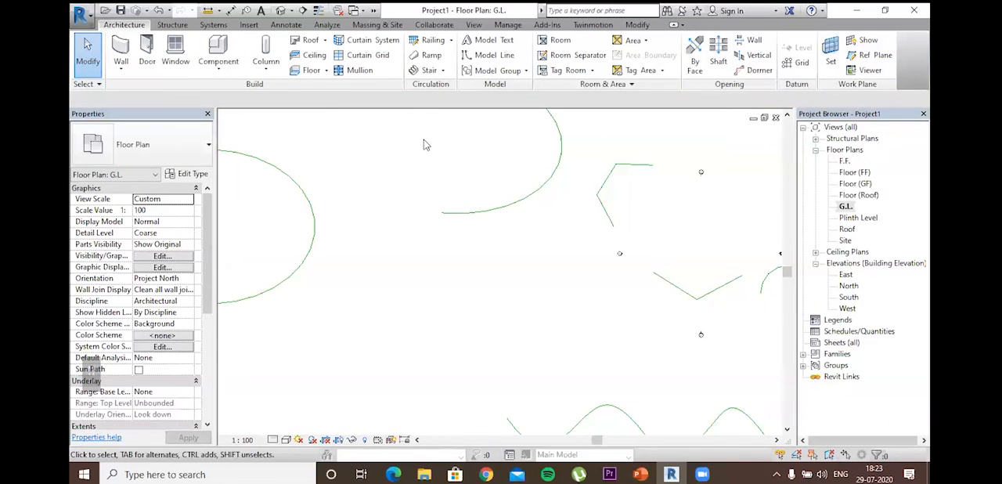
{"action": "left_click_drag", "start_coordinate": [422, 138], "coordinate": [549, 271]}
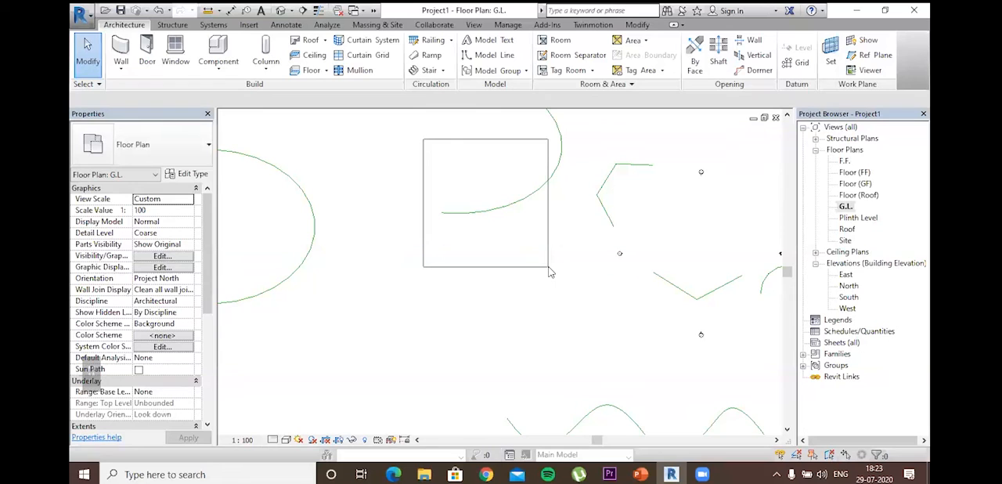
{"action": "mouse_move", "coordinate": [519, 256]}
{"action": "left_mouse_down"}
{"action": "mouse_move", "coordinate": [599, 286]}
{"action": "mouse_move", "coordinate": [521, 263]}
{"action": "left_mouse_up"}
{"action": "left_click_drag", "start_coordinate": [572, 137], "coordinate": [593, 202]}
{"action": "scroll", "coordinate": [519, 219], "scroll_direction": "down", "scroll_amount": 2}
{"action": "middle_click_drag", "start_coordinate": [528, 297], "coordinate": [531, 342]}
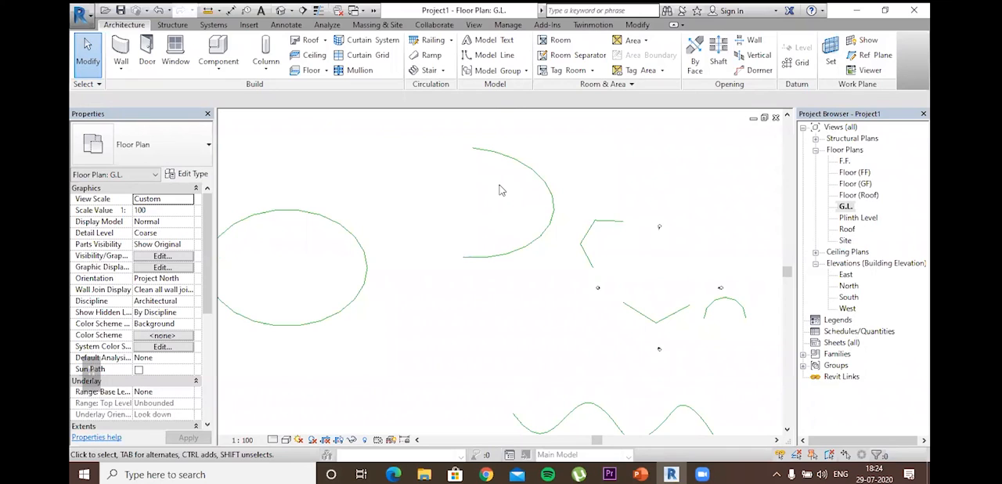
{"action": "left_click_drag", "start_coordinate": [497, 183], "coordinate": [572, 245]}
Step: Select the partial ellipse with a crossing window over its curved end and delete it
{"action": "left_click_drag", "start_coordinate": [577, 182], "coordinate": [529, 217]}
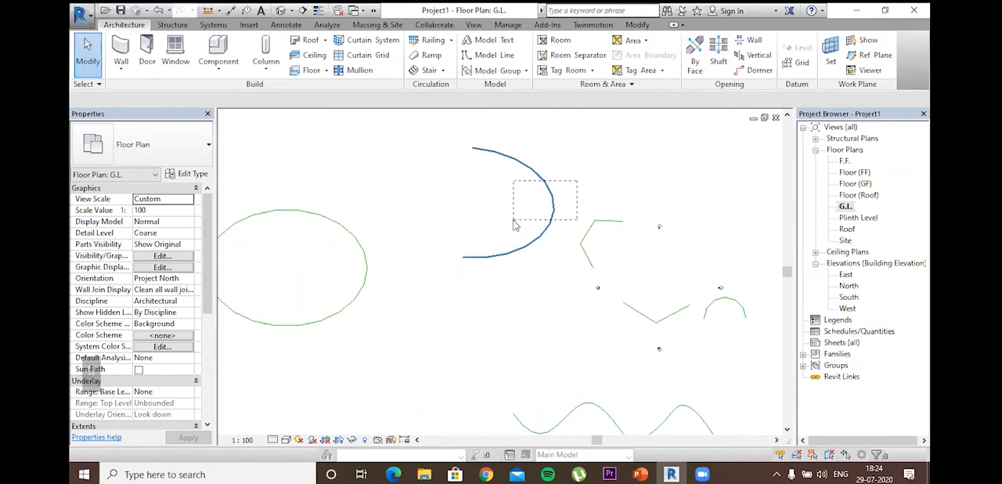
{"action": "left_click_drag", "start_coordinate": [529, 216], "coordinate": [550, 196]}
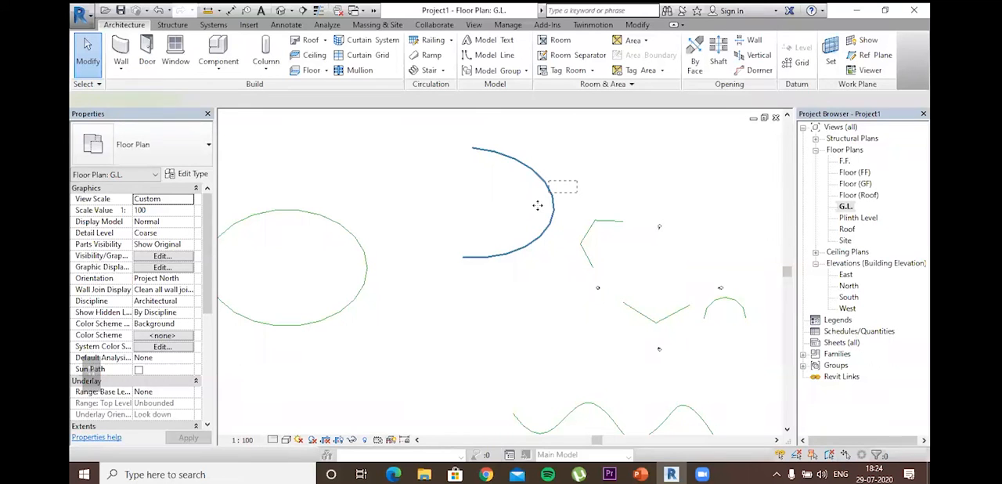
{"action": "left_click", "coordinate": [510, 245]}
{"action": "right_click", "coordinate": [512, 327]}
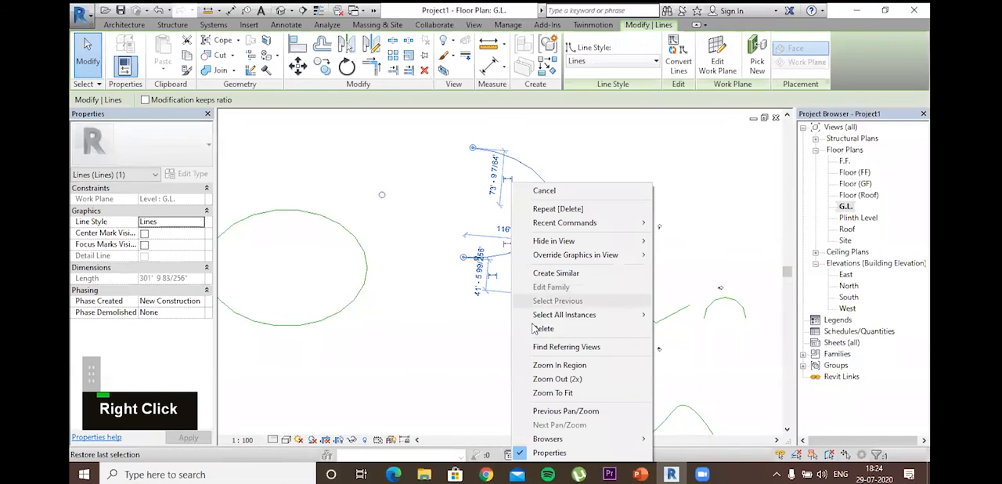
{"action": "left_click", "coordinate": [540, 328]}
Step: Delete the full ellipse and the small hexagon's remaining top and left sides
{"action": "right_click", "coordinate": [366, 268]}
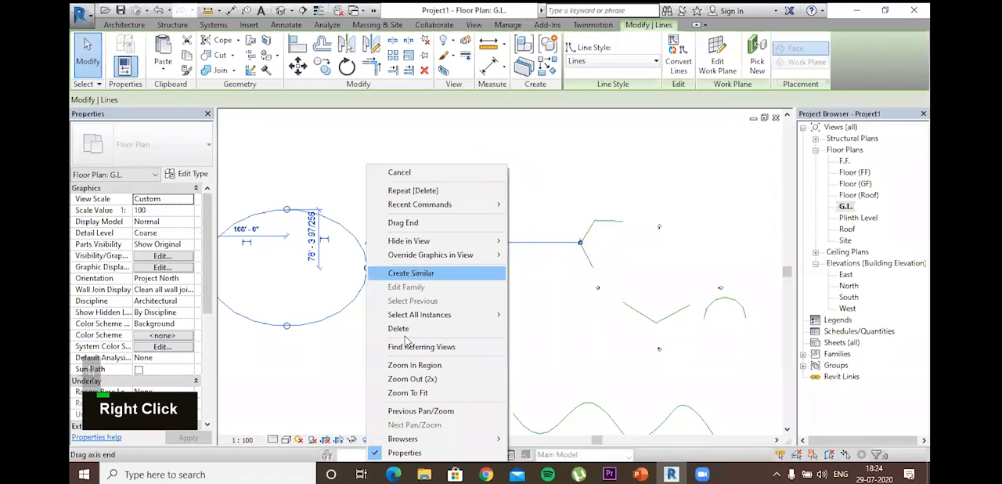
{"action": "left_click", "coordinate": [411, 329]}
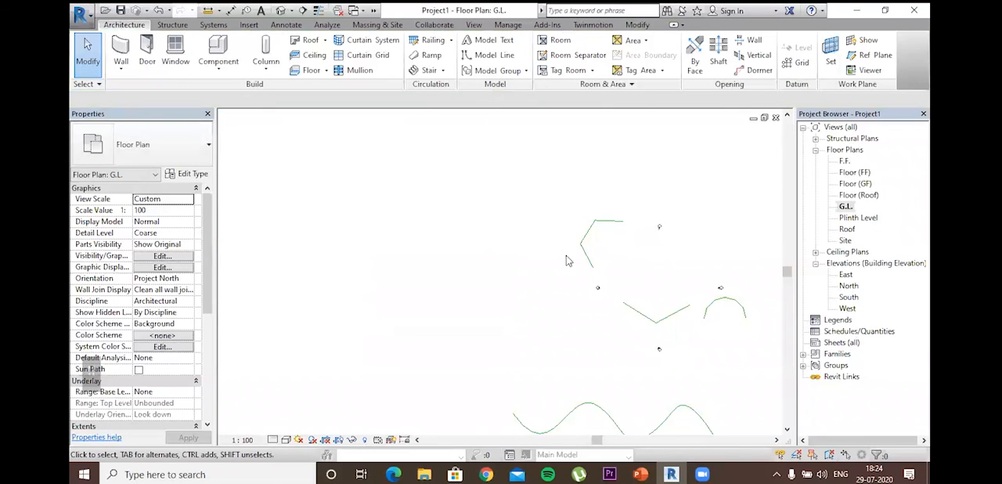
{"action": "right_click", "coordinate": [598, 262]}
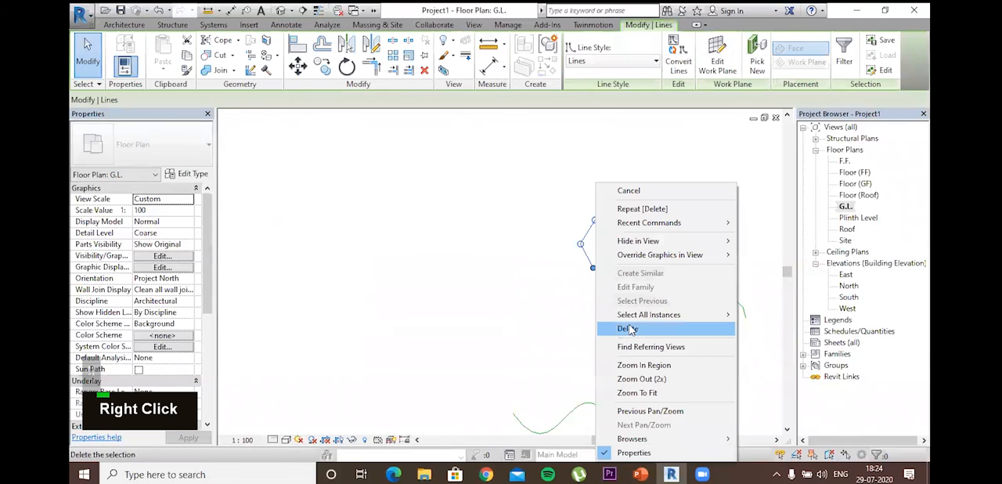
Step: Delete the small arc and the large hexagon's two remaining lower sides
{"action": "left_click", "coordinate": [733, 332]}
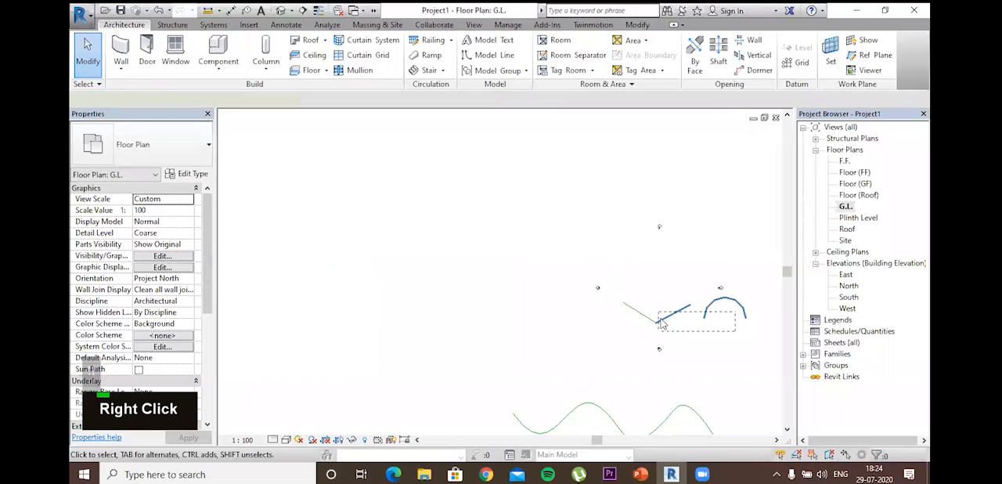
{"action": "right_click", "coordinate": [660, 318]}
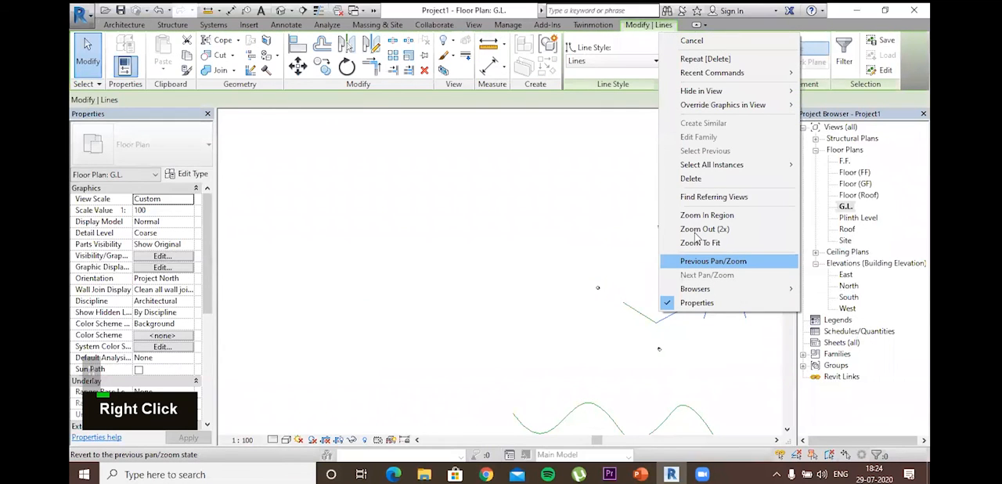
{"action": "left_click", "coordinate": [692, 179]}
{"action": "right_click", "coordinate": [642, 312]}
{"action": "left_click", "coordinate": [681, 179]}
Step: Select the wavy spline below the elevation markers with a crossing window and delete it
{"action": "scroll", "coordinate": [599, 317], "scroll_direction": "up", "scroll_amount": 1}
{"action": "middle_click_drag", "start_coordinate": [600, 319], "coordinate": [557, 156]}
{"action": "left_click_drag", "start_coordinate": [726, 295], "coordinate": [605, 285]}
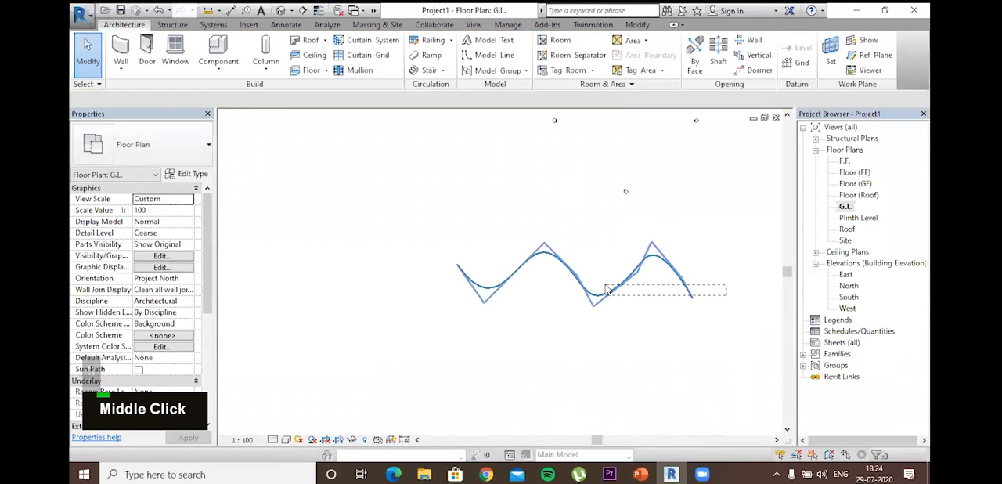
{"action": "right_click", "coordinate": [605, 284]}
{"action": "left_click", "coordinate": [650, 329]}
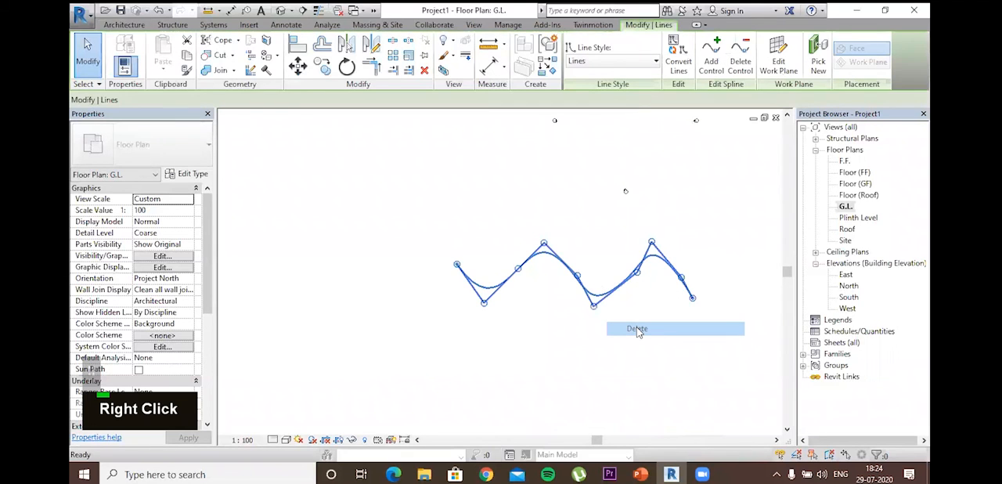
{"action": "scroll", "coordinate": [408, 316], "scroll_direction": "down", "scroll_amount": 2}
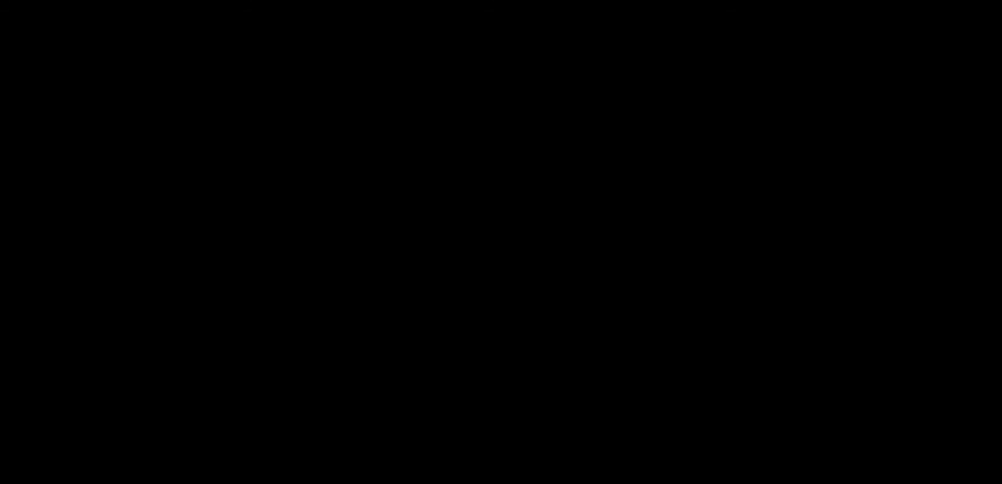